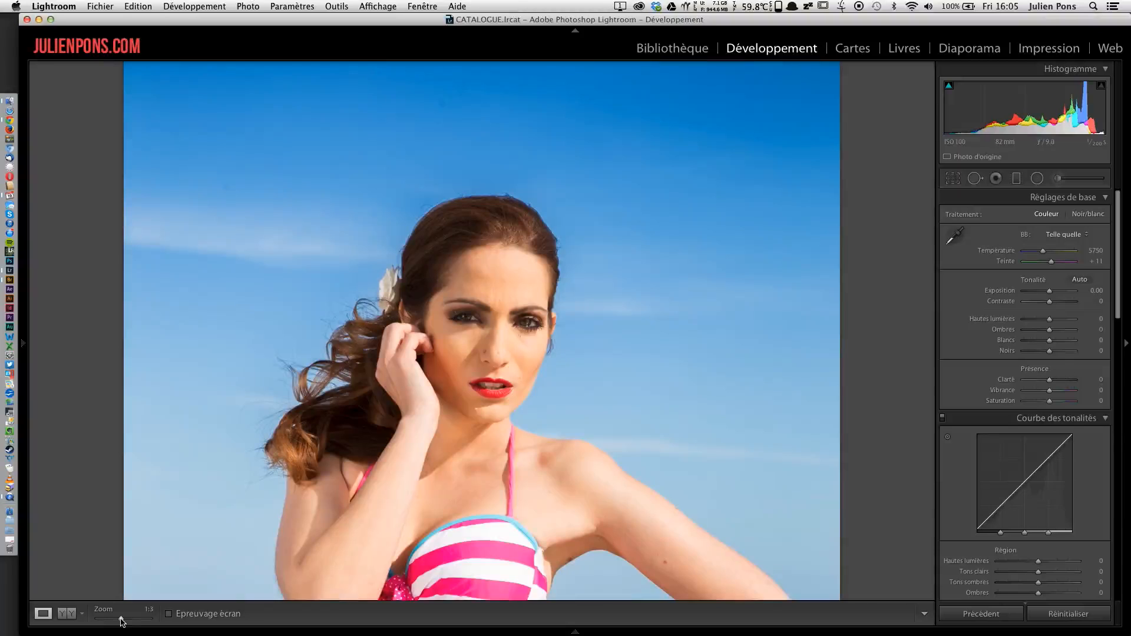
Step: Paint the model's forehead with an adjustment brush at exposure -4.00 and automatic masking off, viewing the photo at 1:2
drag(118, 621, 125, 621)
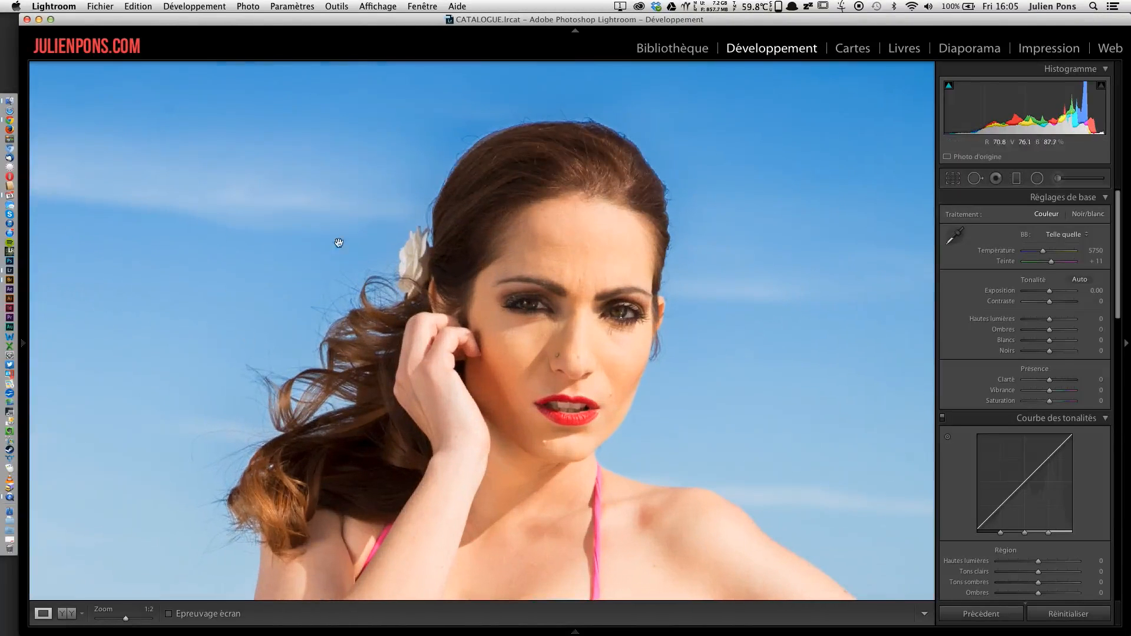
drag(469, 292, 416, 266)
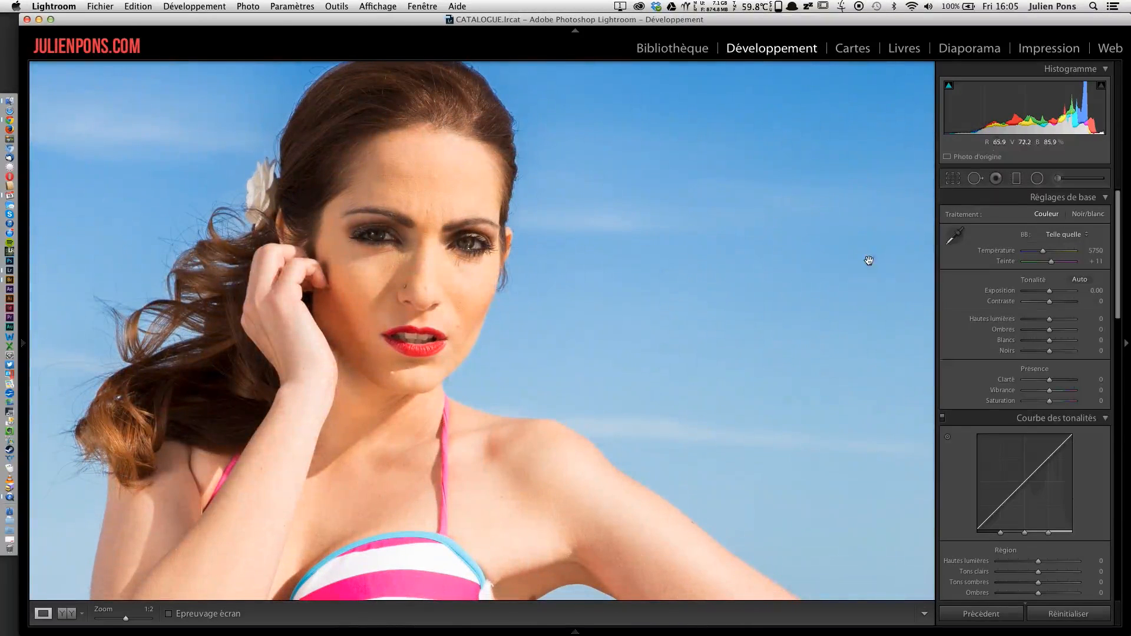
click(1060, 179)
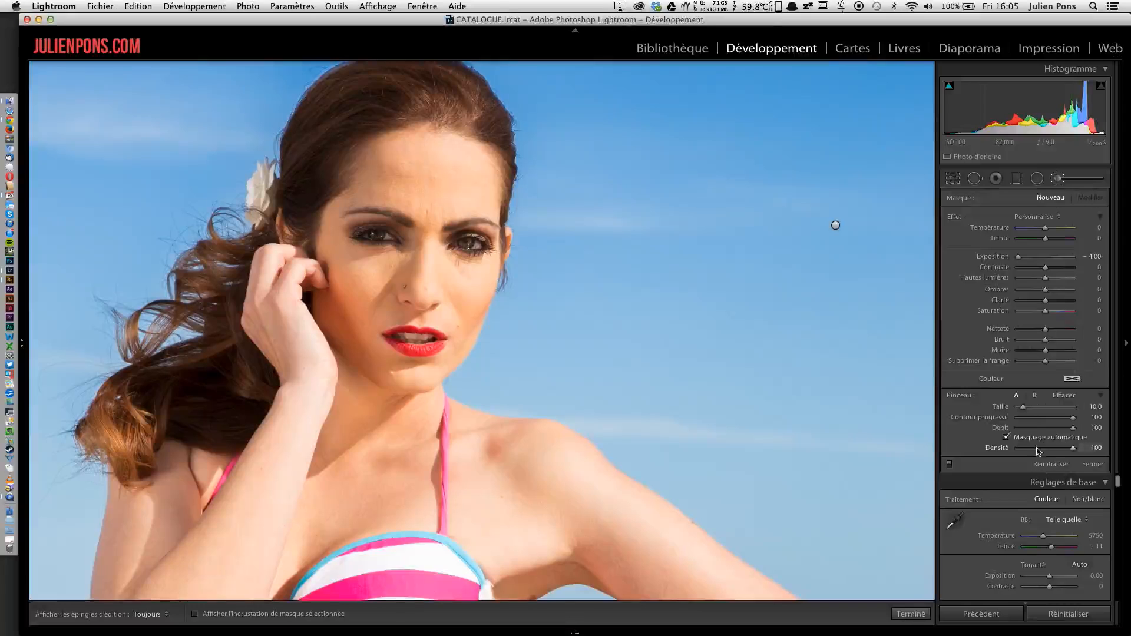
click(1039, 440)
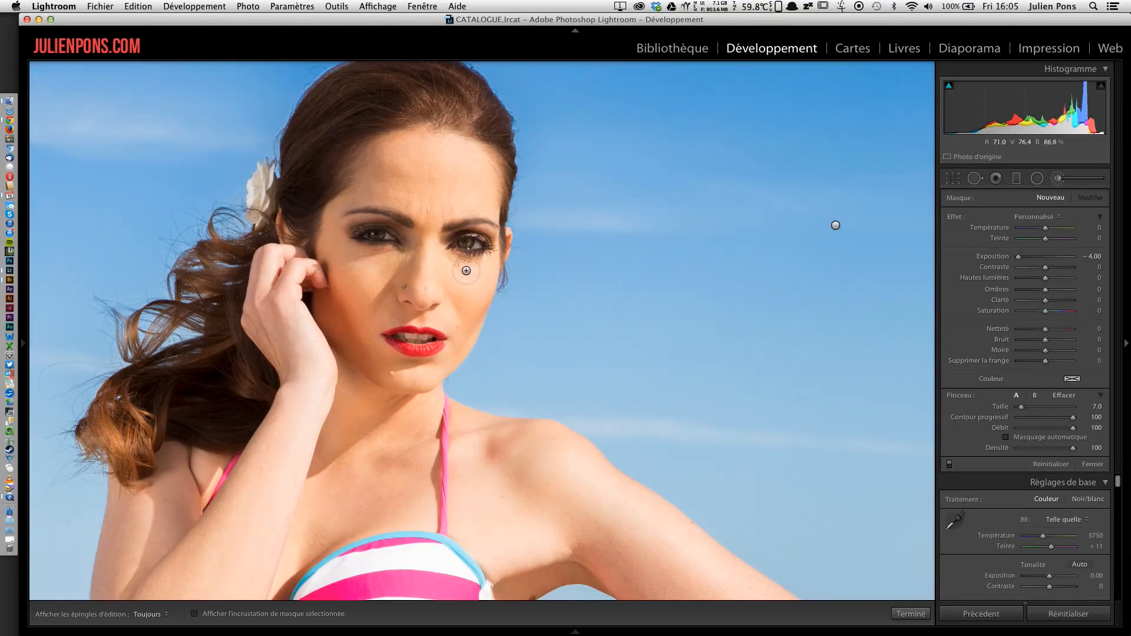
mouse_move(409, 175)
mouse_down()
mouse_move(408, 146)
mouse_move(474, 155)
mouse_move(490, 201)
mouse_move(428, 206)
mouse_move(363, 191)
mouse_move(393, 149)
mouse_move(380, 161)
mouse_move(387, 183)
mouse_move(474, 187)
mouse_move(433, 164)
mouse_up()
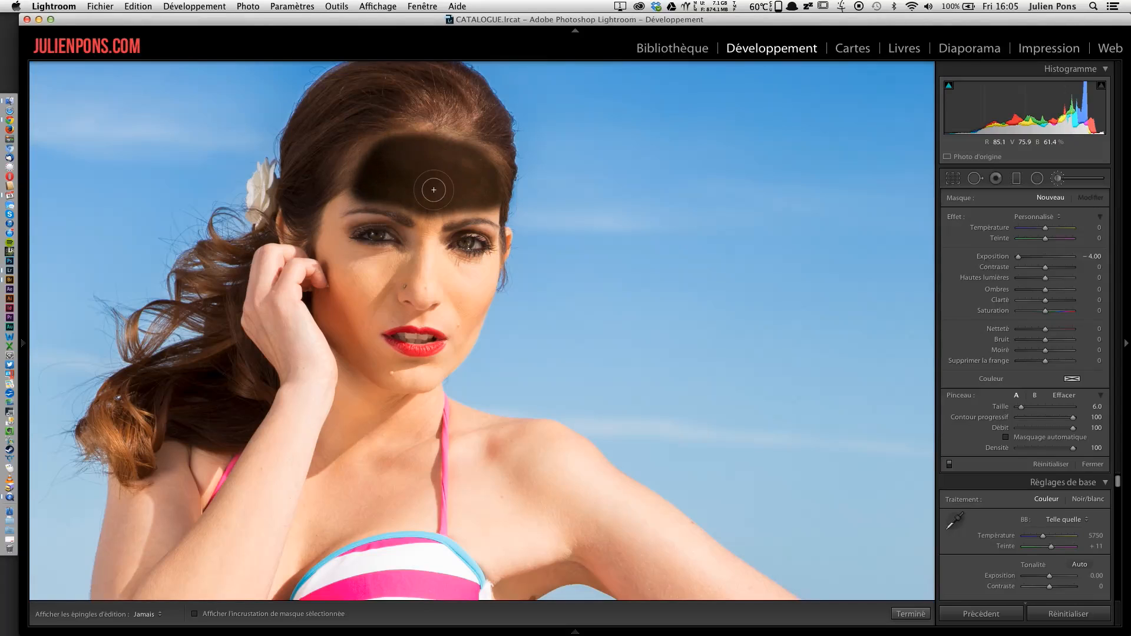
drag(433, 210, 434, 208)
Step: Set the mask's exposure to 4.00 and paint the rest of the face with brush size 4, leaving out the eyes, eyebrows and lips
click(1075, 257)
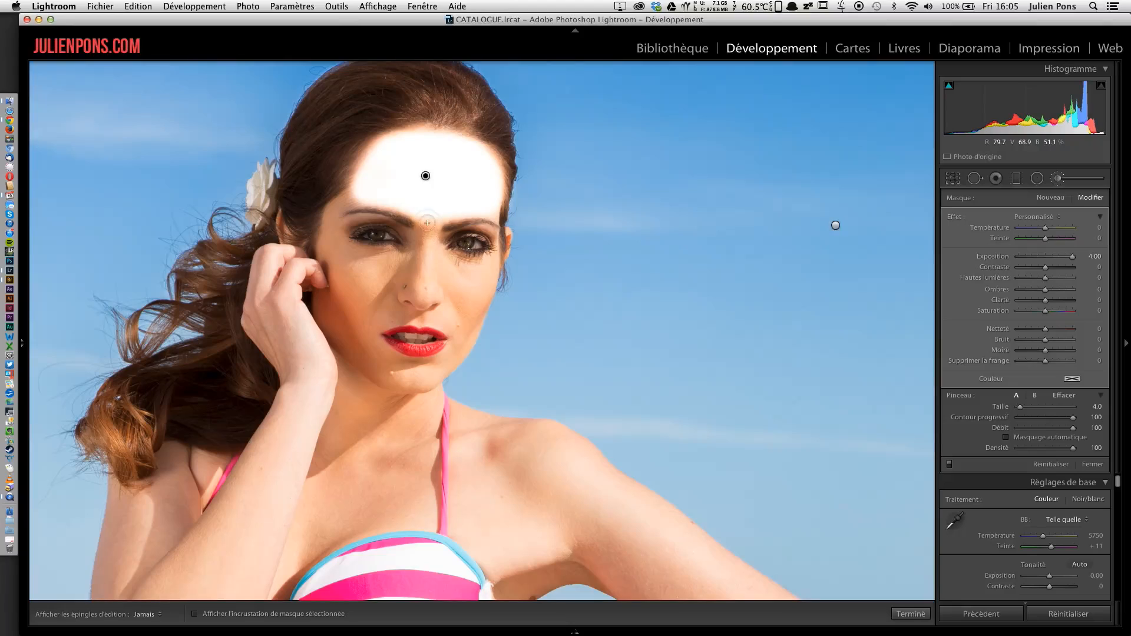
mouse_move(428, 253)
mouse_down()
mouse_move(429, 244)
mouse_move(399, 260)
mouse_move(351, 255)
mouse_move(394, 259)
mouse_up()
key(h)
mouse_move(361, 200)
mouse_down()
mouse_move(328, 222)
mouse_move(342, 257)
mouse_move(330, 232)
mouse_move(325, 243)
mouse_move(347, 317)
mouse_move(351, 277)
mouse_move(357, 307)
mouse_move(371, 280)
mouse_move(389, 275)
mouse_move(379, 320)
mouse_move(432, 316)
mouse_move(459, 340)
mouse_move(488, 269)
mouse_move(465, 328)
mouse_move(473, 298)
mouse_move(457, 309)
mouse_move(396, 300)
mouse_move(425, 299)
mouse_move(399, 278)
mouse_move(454, 281)
mouse_move(410, 269)
mouse_up()
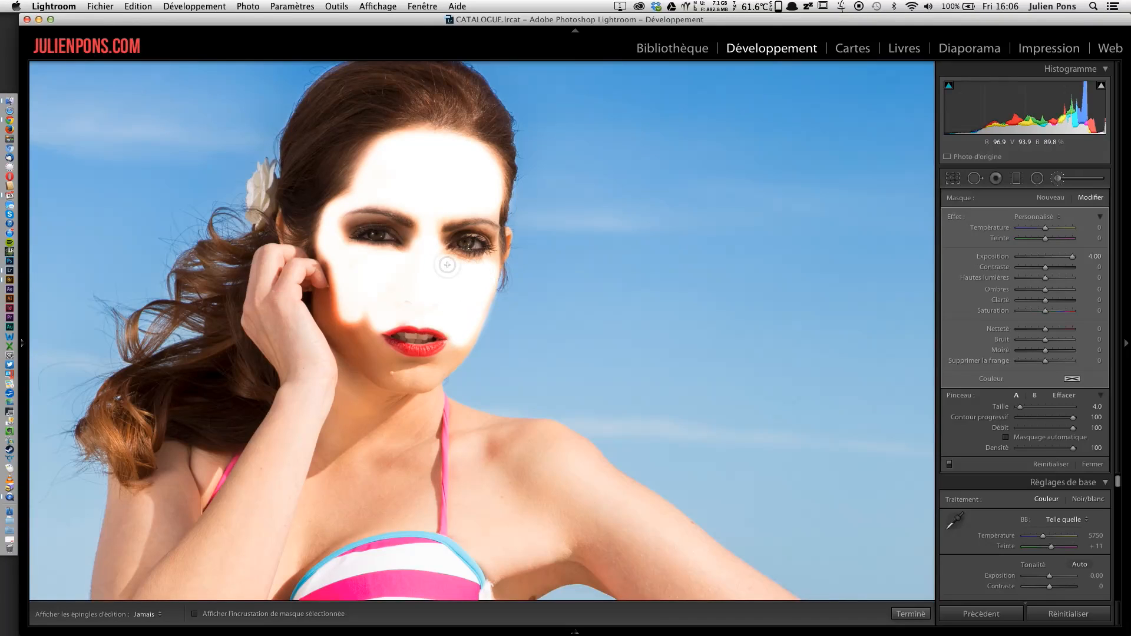
drag(461, 341, 468, 324)
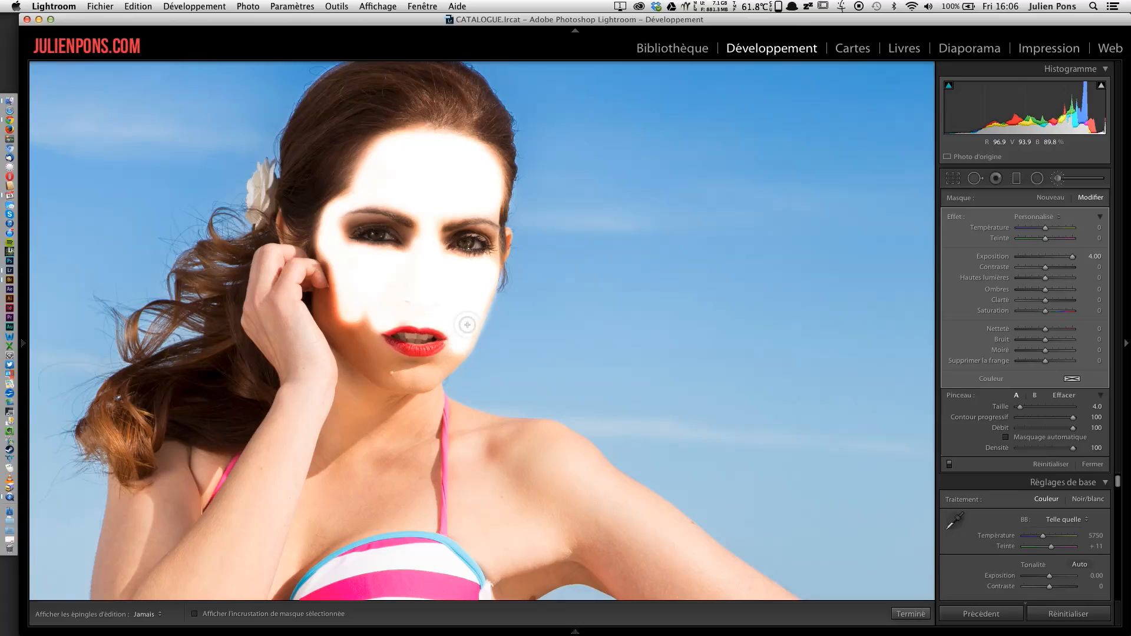
key(h)
key(h)
mouse_move(358, 321)
mouse_down()
mouse_move(325, 305)
mouse_move(346, 345)
mouse_move(392, 375)
mouse_move(366, 354)
mouse_move(365, 320)
mouse_move(362, 350)
mouse_move(380, 364)
mouse_move(370, 330)
mouse_move(367, 340)
mouse_move(331, 309)
mouse_move(346, 352)
mouse_move(381, 372)
mouse_move(403, 374)
mouse_move(373, 347)
mouse_move(431, 366)
mouse_move(460, 351)
mouse_move(428, 373)
mouse_move(375, 372)
mouse_move(429, 373)
mouse_move(427, 383)
mouse_move(359, 361)
mouse_up()
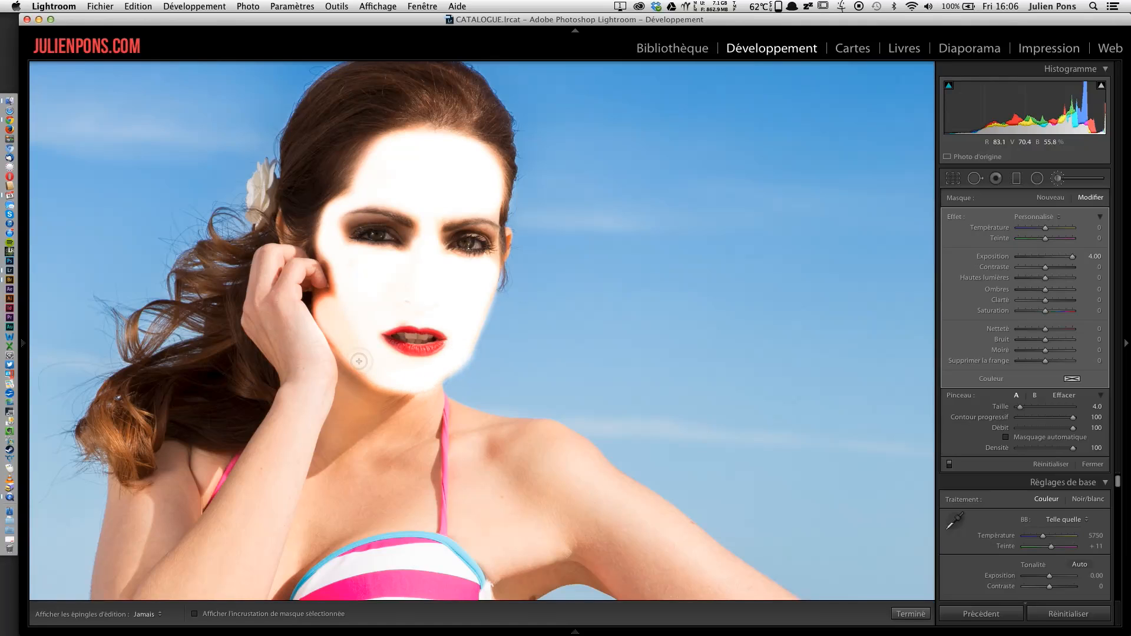
Step: Extend the mask over the raised arm, filling it at brush size 10 and refining the elbow's edges at size 4
drag(473, 440, 511, 269)
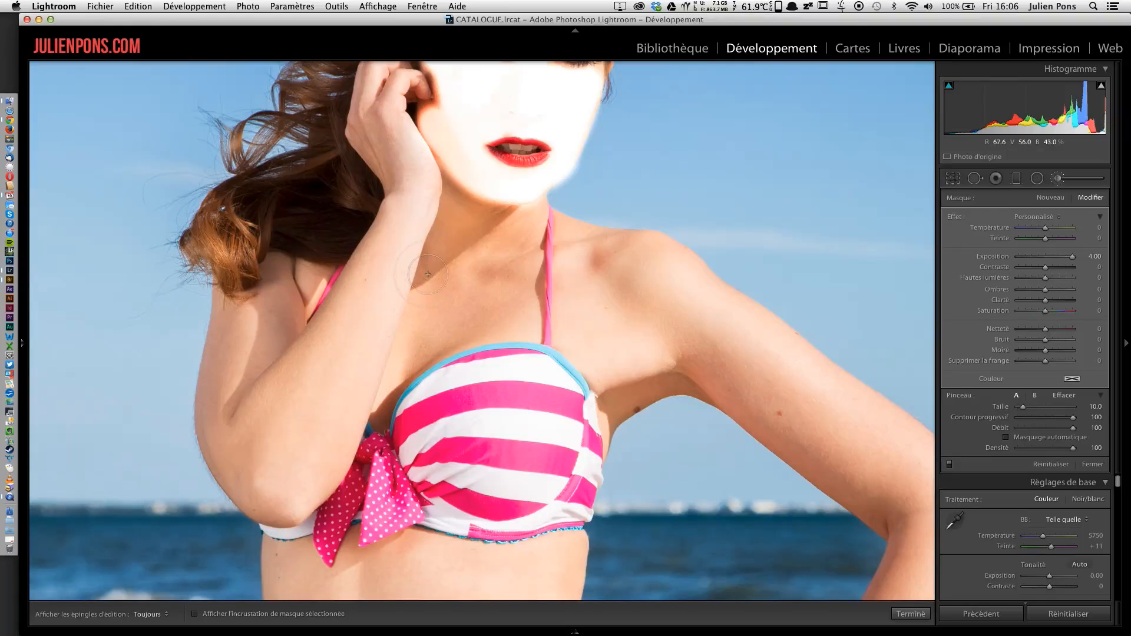
mouse_move(449, 205)
mouse_down()
mouse_move(386, 338)
mouse_move(409, 231)
mouse_up()
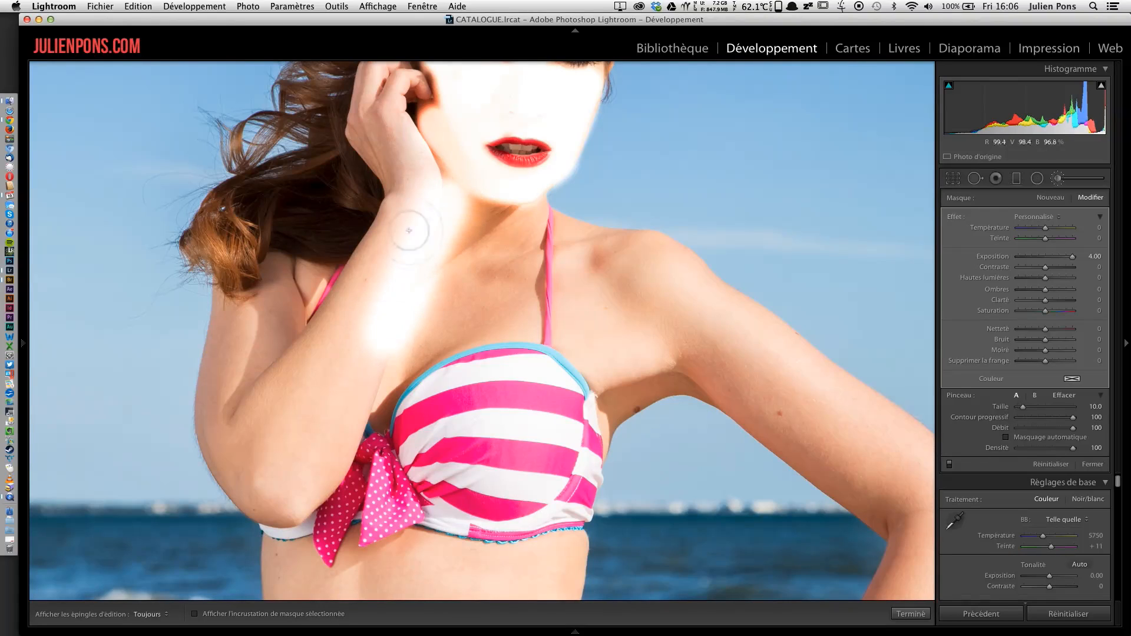
mouse_move(372, 287)
mouse_down()
mouse_move(290, 442)
mouse_move(328, 333)
mouse_move(277, 407)
mouse_move(259, 326)
mouse_move(271, 333)
mouse_move(286, 318)
mouse_move(293, 282)
mouse_move(281, 274)
mouse_move(300, 285)
mouse_move(296, 278)
mouse_move(245, 318)
mouse_move(221, 446)
mouse_move(253, 492)
mouse_move(236, 413)
mouse_up()
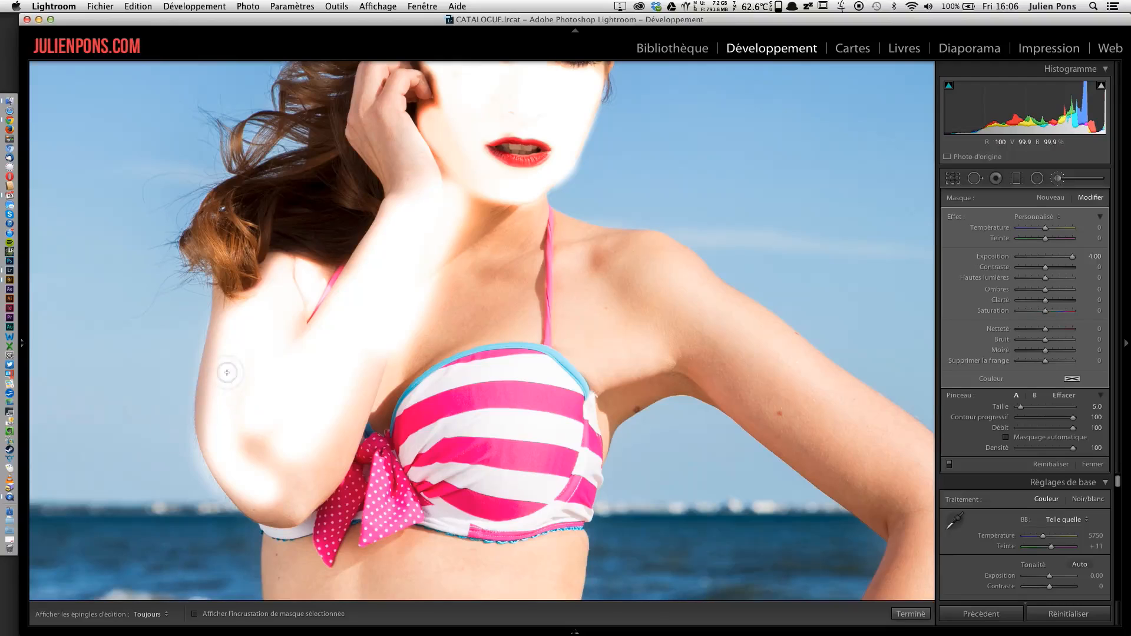
drag(222, 330, 208, 435)
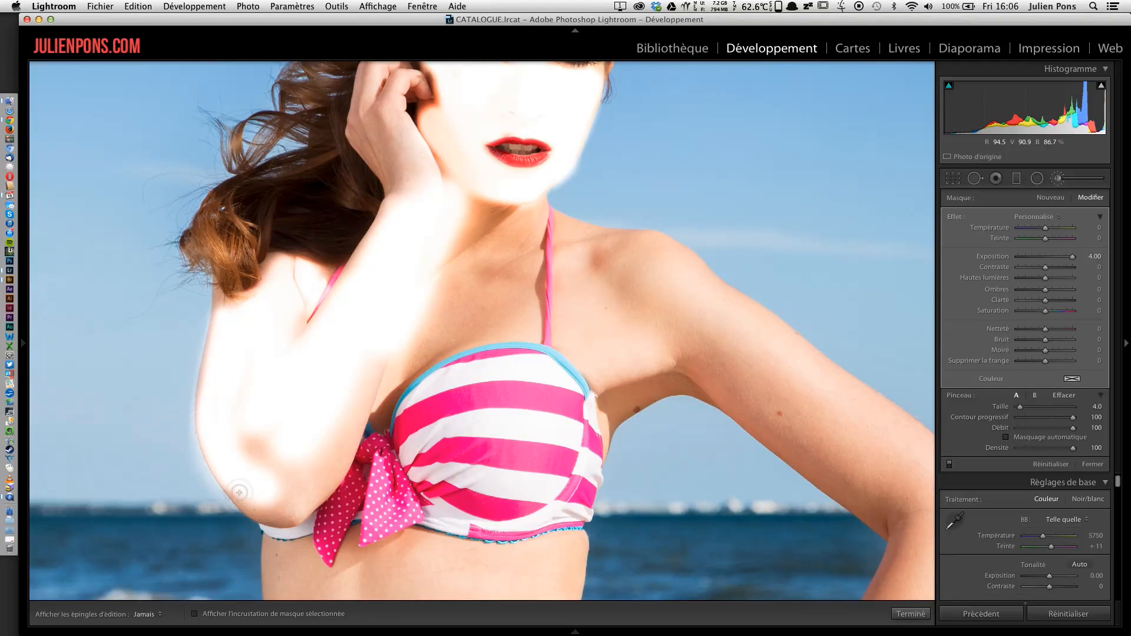
mouse_move(259, 512)
mouse_down()
mouse_move(298, 521)
mouse_move(266, 447)
mouse_move(248, 439)
mouse_up()
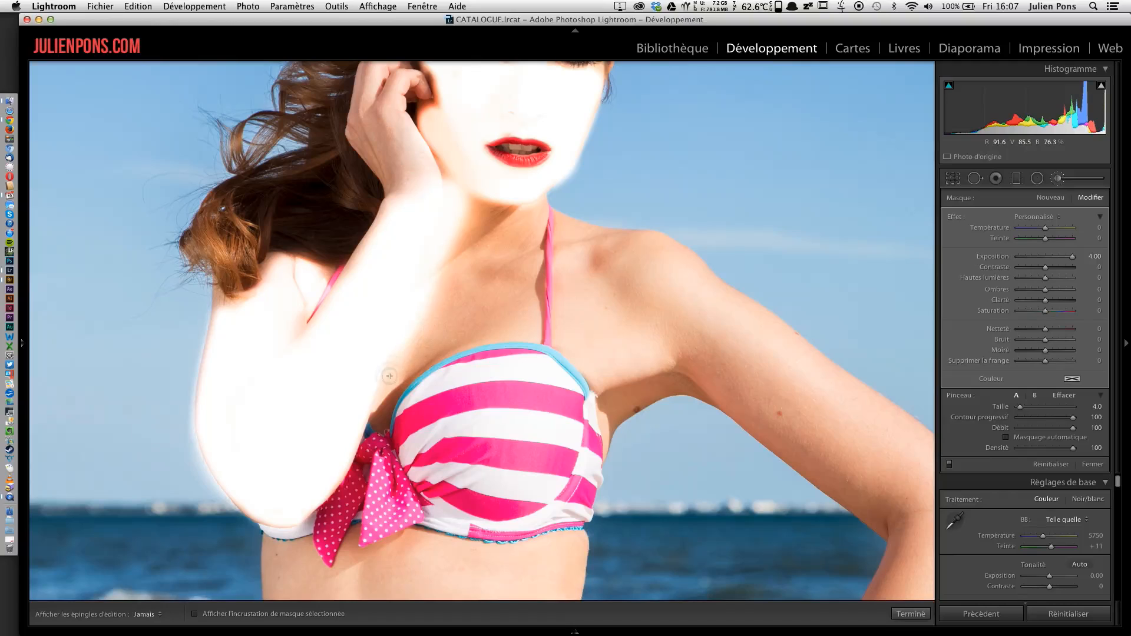
Step: Paint the neck, the chest above the bikini top and the raised hand into the mask
mouse_move(390, 376)
mouse_down()
mouse_move(379, 423)
mouse_move(427, 349)
mouse_move(390, 386)
mouse_move(437, 346)
mouse_move(529, 329)
mouse_move(542, 209)
mouse_move(478, 206)
mouse_move(450, 155)
mouse_move(484, 221)
mouse_move(418, 345)
mouse_move(465, 324)
mouse_move(414, 340)
mouse_move(463, 231)
mouse_move(415, 316)
mouse_move(486, 229)
mouse_move(452, 331)
mouse_move(514, 250)
mouse_move(519, 219)
mouse_up()
mouse_move(519, 270)
mouse_down()
mouse_move(496, 313)
mouse_move(524, 279)
mouse_up()
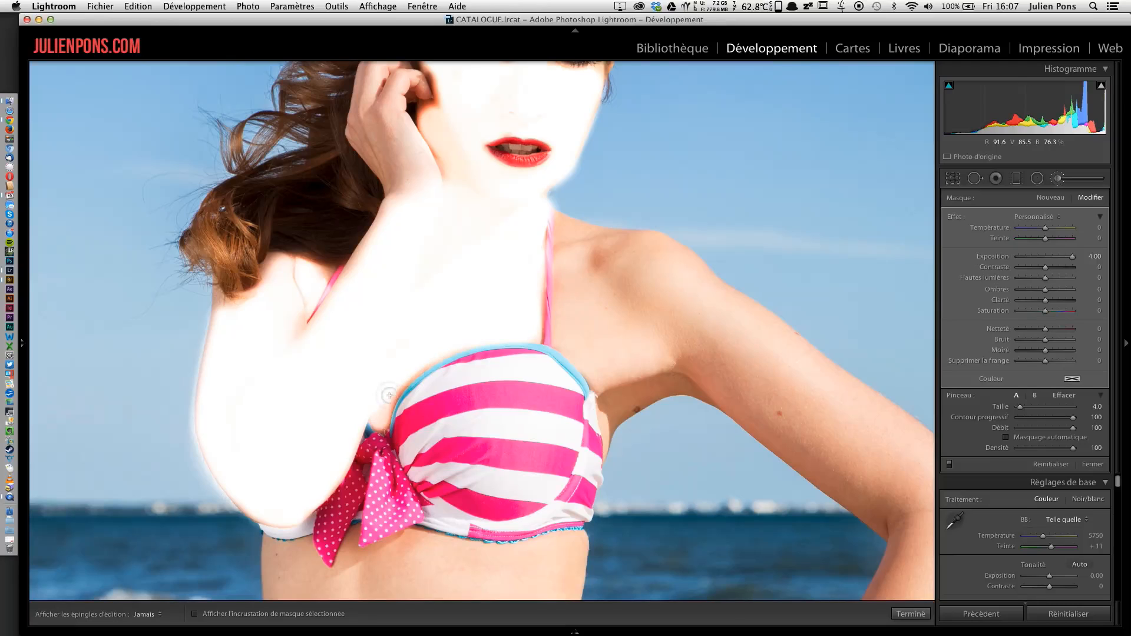
key(h)
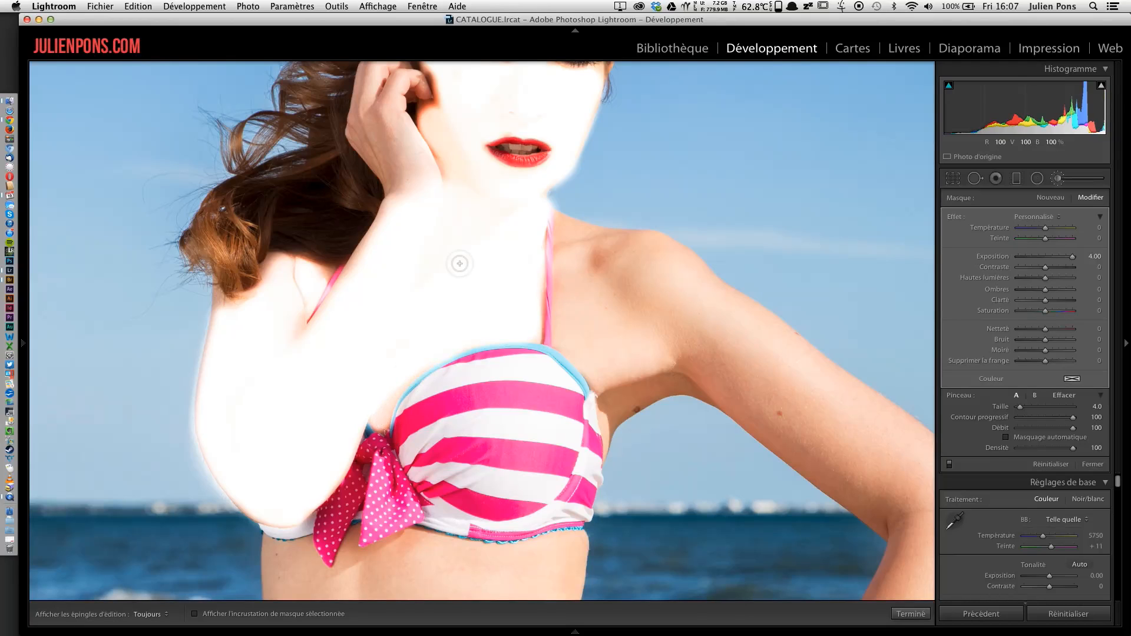
mouse_move(427, 172)
mouse_down()
mouse_move(439, 360)
mouse_move(384, 285)
mouse_move(414, 391)
mouse_move(354, 485)
mouse_move(357, 476)
mouse_up()
key(h)
mouse_move(387, 317)
mouse_down()
mouse_move(383, 277)
mouse_move(418, 253)
mouse_move(397, 260)
mouse_move(380, 315)
mouse_move(392, 344)
mouse_move(374, 309)
mouse_move(430, 277)
mouse_move(407, 260)
mouse_move(418, 276)
mouse_up()
Step: Mask the other shoulder and its armpit, reducing the brush size to 2 for the narrow edges beside the bikini top
drag(559, 416, 292, 129)
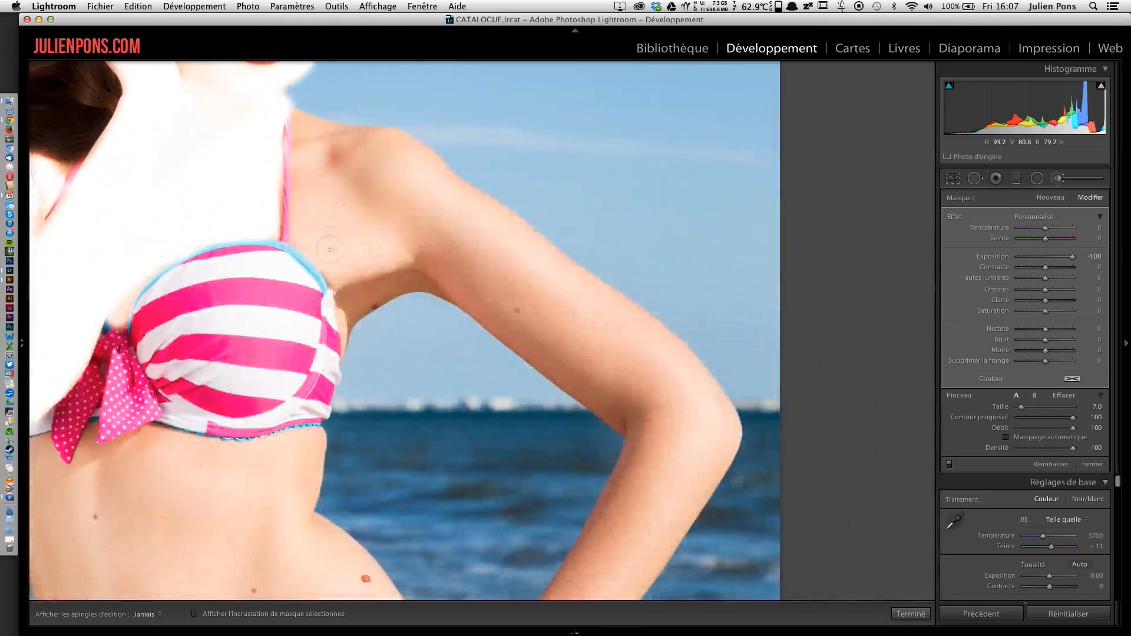
mouse_move(315, 225)
mouse_down()
mouse_move(304, 127)
mouse_move(396, 145)
mouse_move(426, 165)
mouse_move(447, 188)
mouse_move(392, 141)
mouse_move(317, 134)
mouse_move(337, 157)
mouse_move(374, 157)
mouse_move(351, 180)
mouse_move(387, 158)
mouse_move(352, 224)
mouse_move(390, 204)
mouse_move(344, 268)
mouse_move(307, 239)
mouse_move(342, 270)
mouse_move(347, 323)
mouse_move(345, 309)
mouse_move(418, 266)
mouse_move(352, 309)
mouse_move(413, 282)
mouse_move(373, 297)
mouse_up()
key(h)
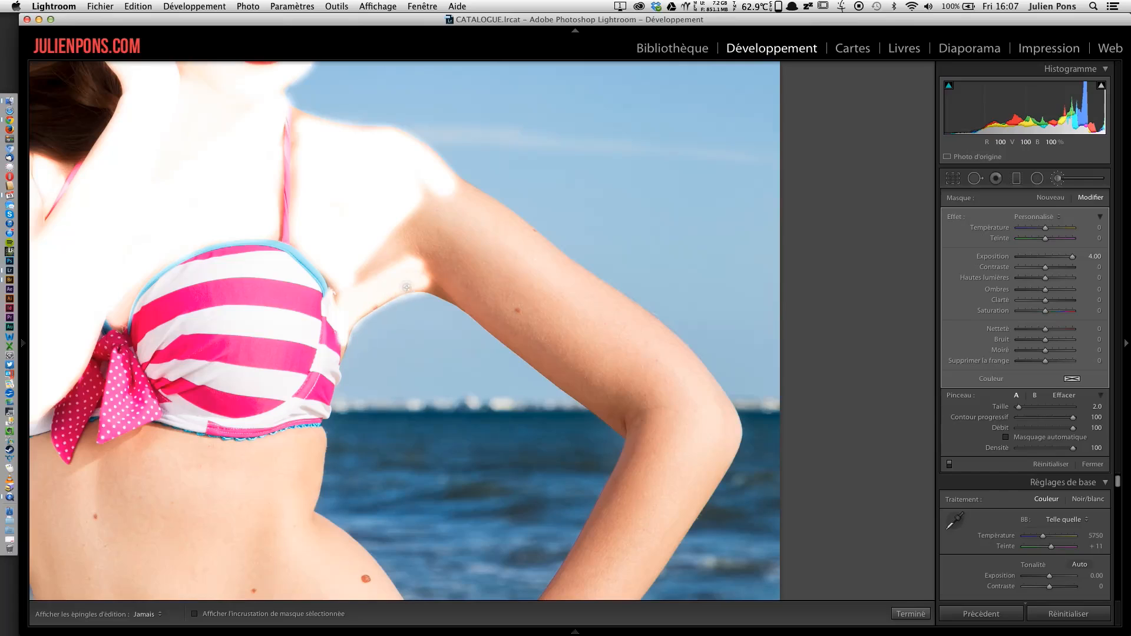
drag(444, 292, 452, 292)
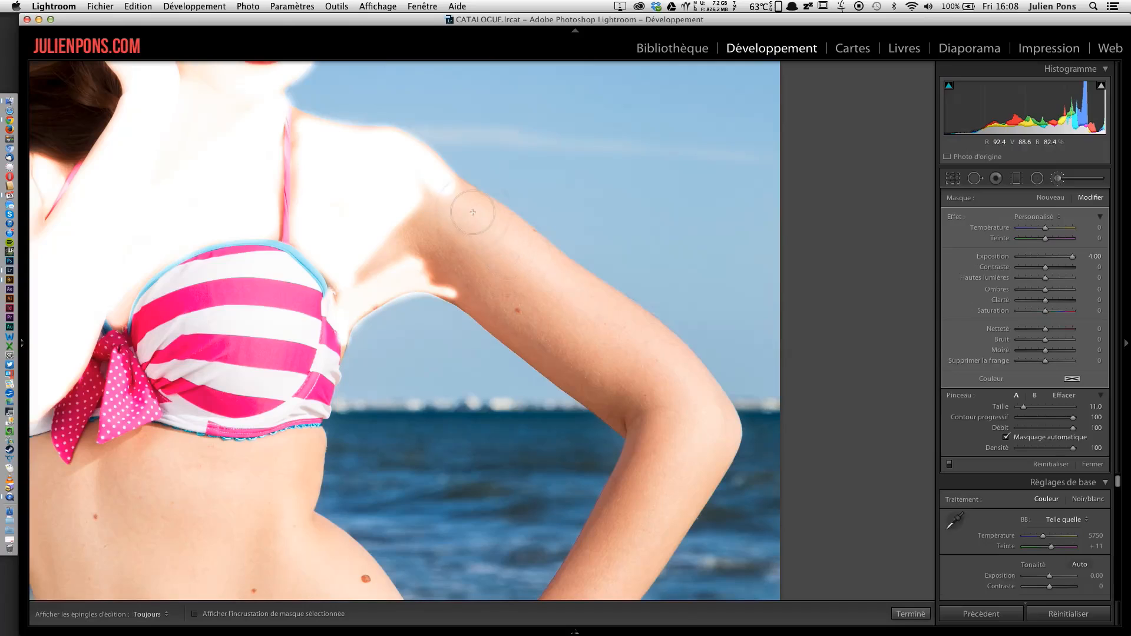
Step: Turn on automatic masking and paint the bent arm from shoulder to wrist with brush size 11
mouse_move(457, 189)
mouse_down()
mouse_move(707, 373)
mouse_move(726, 434)
mouse_move(624, 422)
mouse_move(470, 295)
mouse_move(418, 281)
mouse_move(369, 294)
mouse_move(425, 193)
mouse_up()
mouse_move(569, 318)
mouse_down()
mouse_move(624, 369)
mouse_move(396, 217)
mouse_move(666, 406)
mouse_move(608, 360)
mouse_move(651, 421)
mouse_move(599, 387)
mouse_up()
mouse_move(469, 268)
mouse_down()
mouse_move(365, 286)
mouse_move(473, 284)
mouse_up()
drag(518, 398, 427, 70)
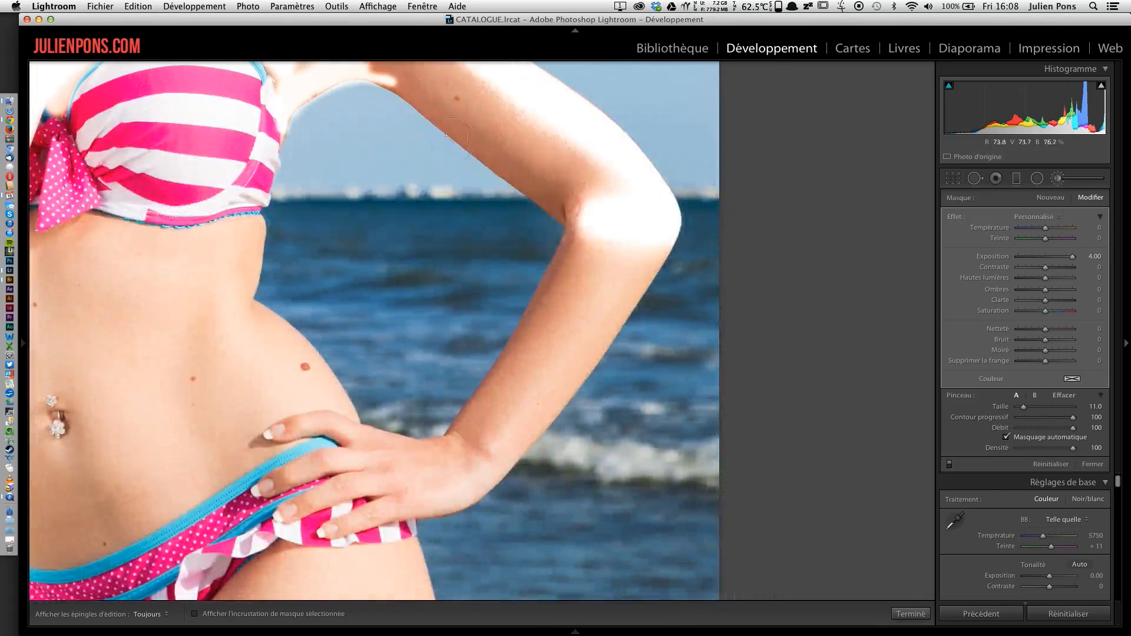
key(h)
mouse_move(595, 228)
mouse_down()
mouse_move(474, 417)
mouse_move(473, 467)
mouse_move(512, 453)
mouse_move(654, 228)
mouse_move(474, 442)
mouse_move(565, 272)
mouse_move(570, 218)
mouse_move(538, 308)
mouse_move(467, 416)
mouse_move(605, 210)
mouse_move(579, 347)
mouse_up()
key(space)
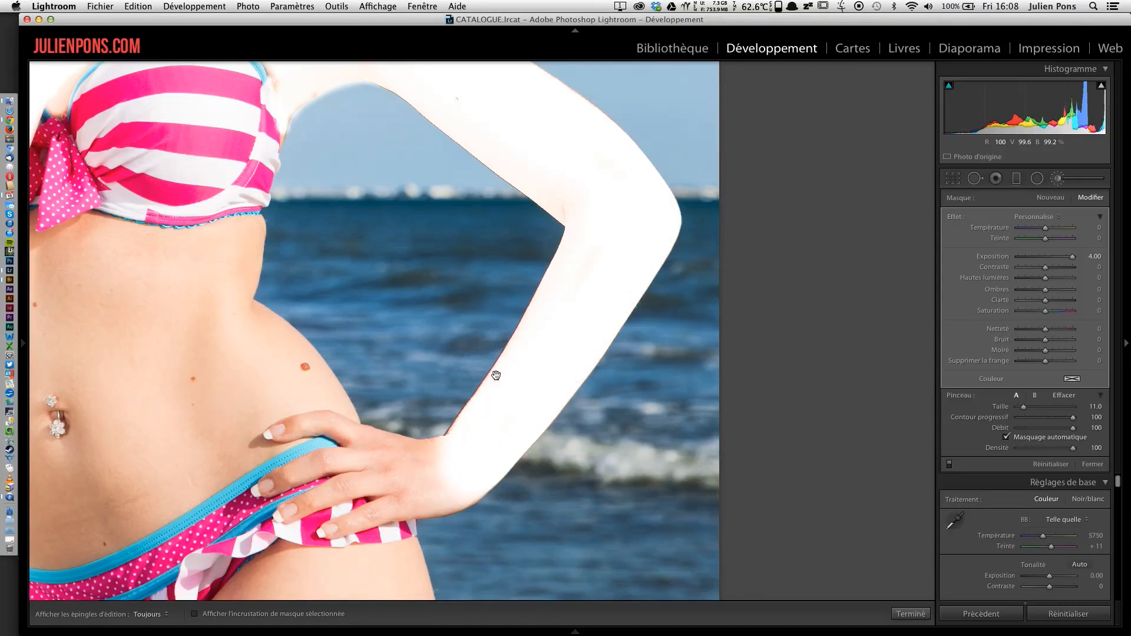
drag(497, 376, 630, 192)
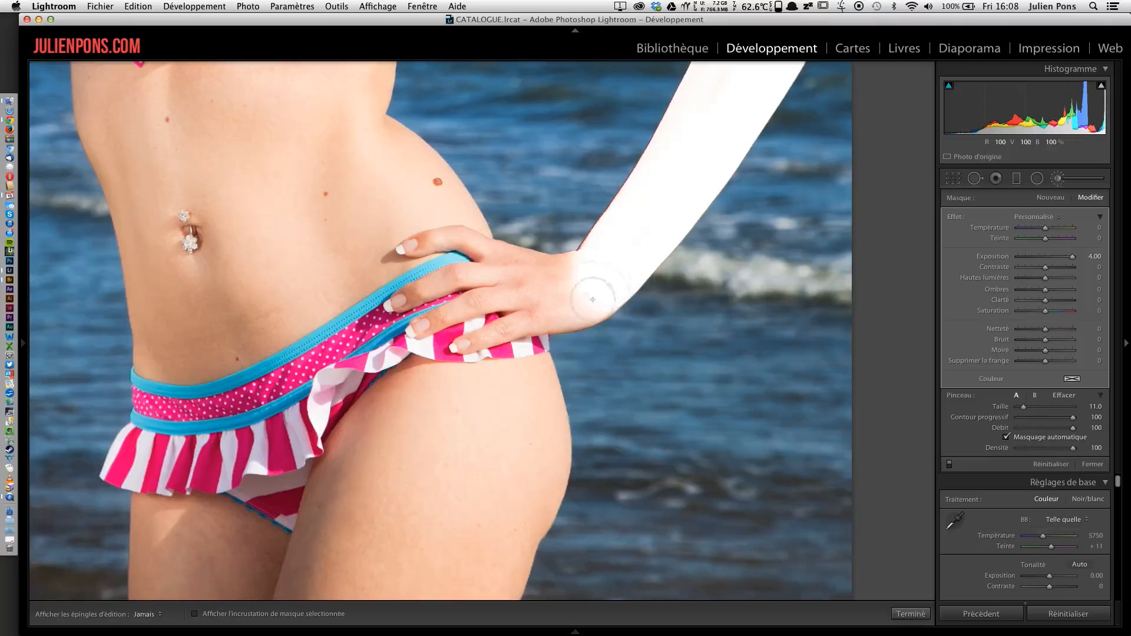
drag(593, 293, 568, 291)
Step: Paint along the torso's outline, covering the waist, the skin under the bikini top and the belly above the waistband
key(space)
drag(282, 214, 447, 383)
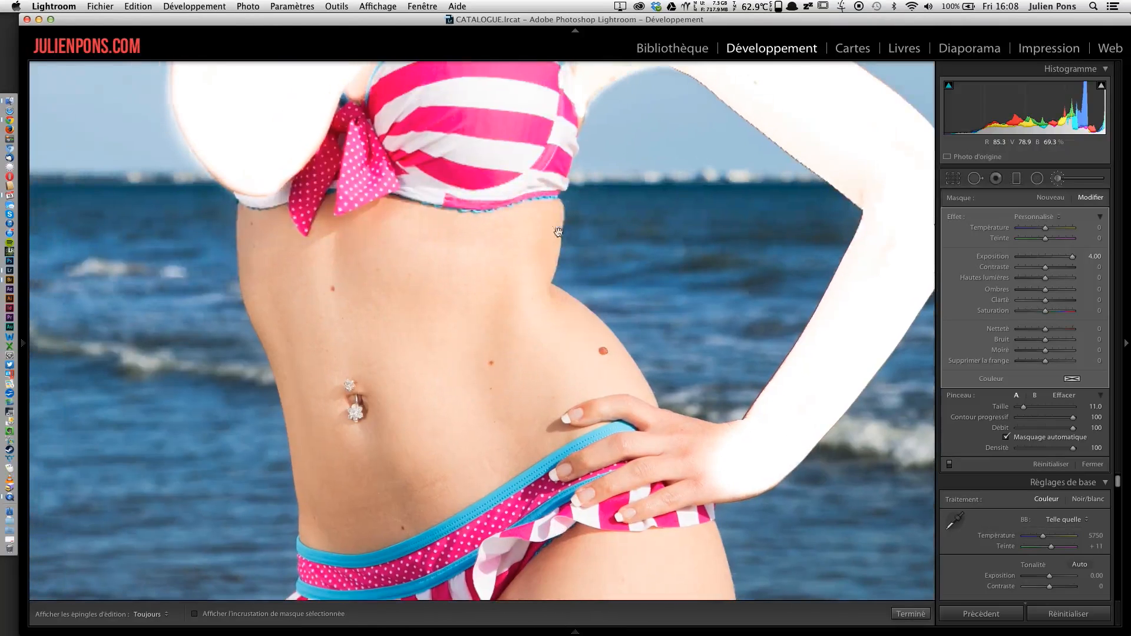
mouse_move(554, 209)
mouse_down()
mouse_move(543, 258)
mouse_move(554, 307)
mouse_move(607, 373)
mouse_move(644, 391)
mouse_up()
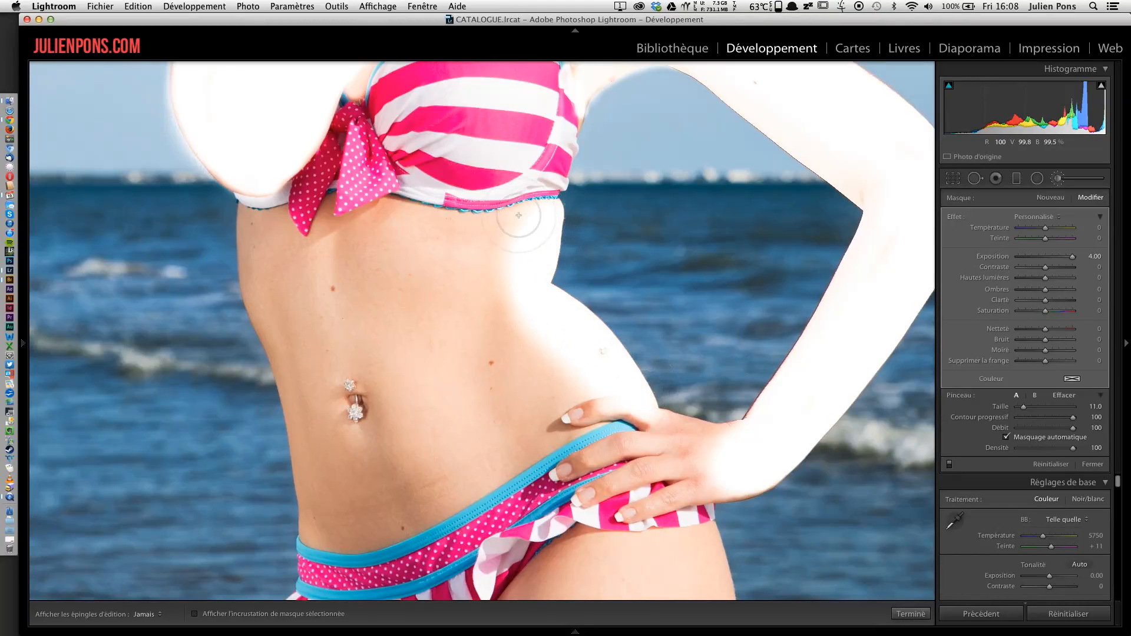
mouse_move(519, 215)
mouse_down()
mouse_move(327, 233)
mouse_move(312, 244)
mouse_move(278, 221)
mouse_move(251, 257)
mouse_up()
drag(267, 324, 308, 391)
scroll(428, 245, down, 5)
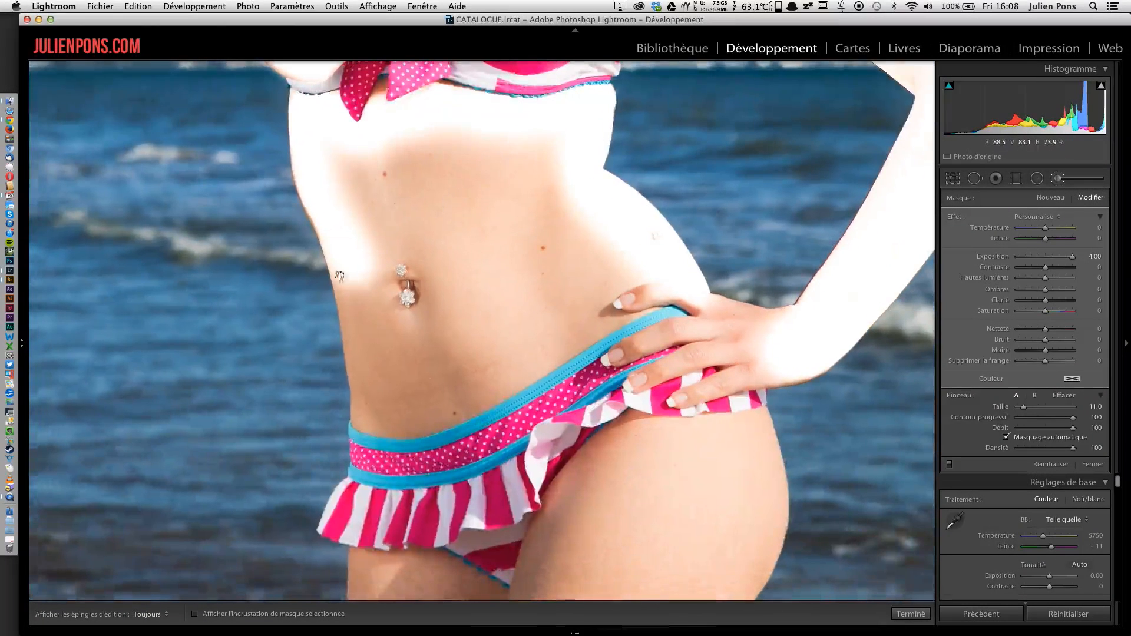
mouse_move(343, 277)
mouse_down()
mouse_move(362, 415)
mouse_move(395, 425)
mouse_move(465, 412)
mouse_move(633, 299)
mouse_move(668, 296)
mouse_move(636, 294)
mouse_move(461, 395)
mouse_up()
Step: Mask the edges of both thighs, following their outer contours and the border of the bikini bottom
key(space)
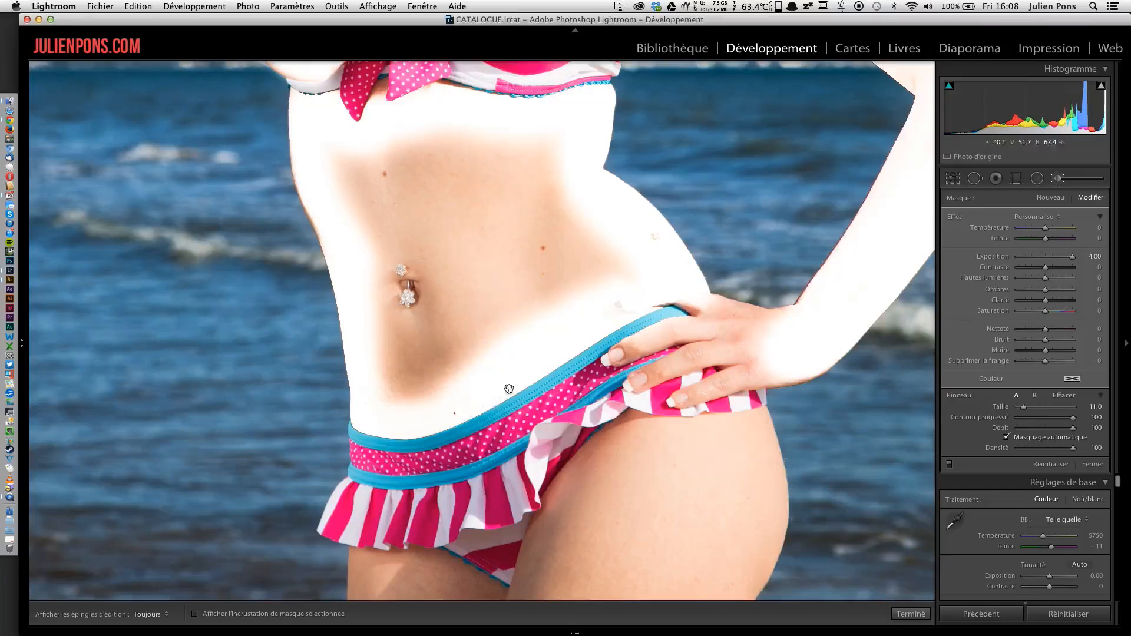
drag(518, 435, 481, 140)
mouse_move(447, 301)
mouse_down()
mouse_move(399, 265)
mouse_move(466, 299)
mouse_move(387, 257)
mouse_move(321, 261)
mouse_move(384, 257)
mouse_move(328, 310)
mouse_move(326, 289)
mouse_move(345, 504)
mouse_move(332, 351)
mouse_move(347, 506)
mouse_move(363, 455)
mouse_move(459, 508)
mouse_move(553, 482)
mouse_move(597, 494)
mouse_move(606, 484)
mouse_move(421, 498)
mouse_move(582, 497)
mouse_move(607, 479)
mouse_move(616, 498)
mouse_move(631, 495)
mouse_move(728, 250)
mouse_move(736, 203)
mouse_move(729, 122)
mouse_move(720, 123)
mouse_move(732, 165)
mouse_up()
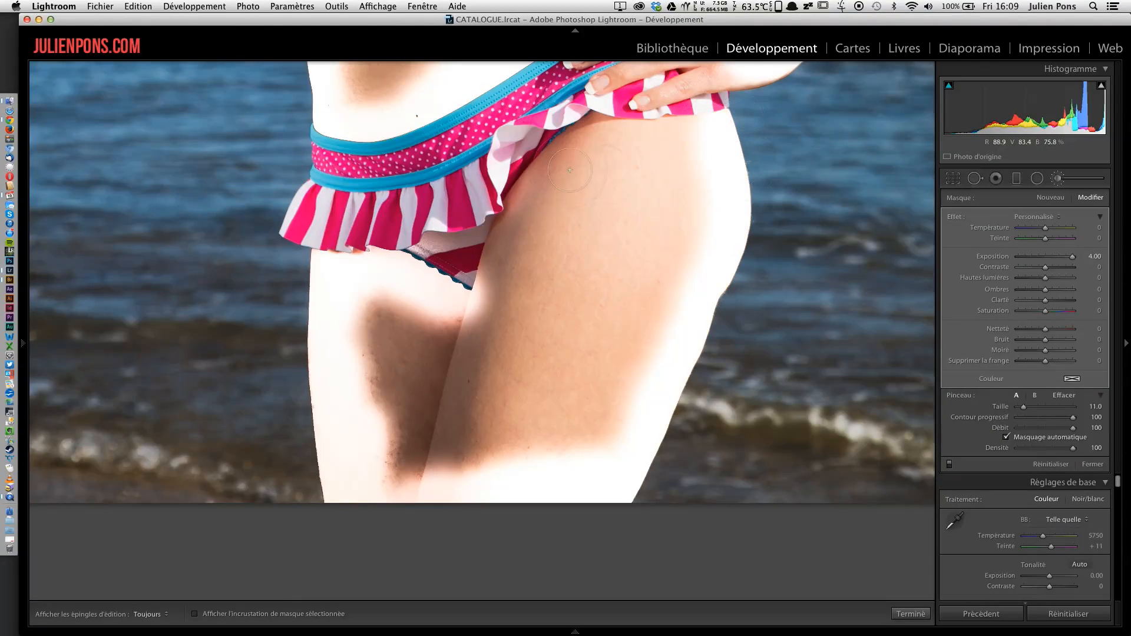
mouse_move(505, 257)
mouse_down()
mouse_move(487, 289)
mouse_move(527, 181)
mouse_move(560, 151)
mouse_move(599, 127)
mouse_move(571, 144)
mouse_move(596, 128)
mouse_move(701, 133)
mouse_up()
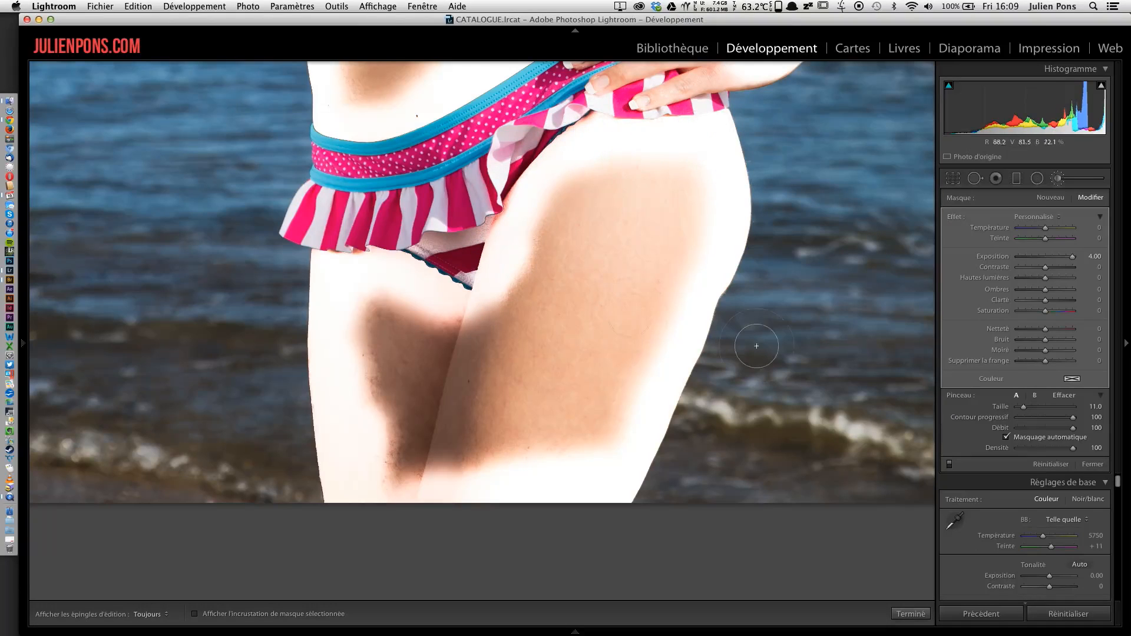
Step: Paint the hand resting on the hip and its fingers into the mask
drag(704, 215, 645, 382)
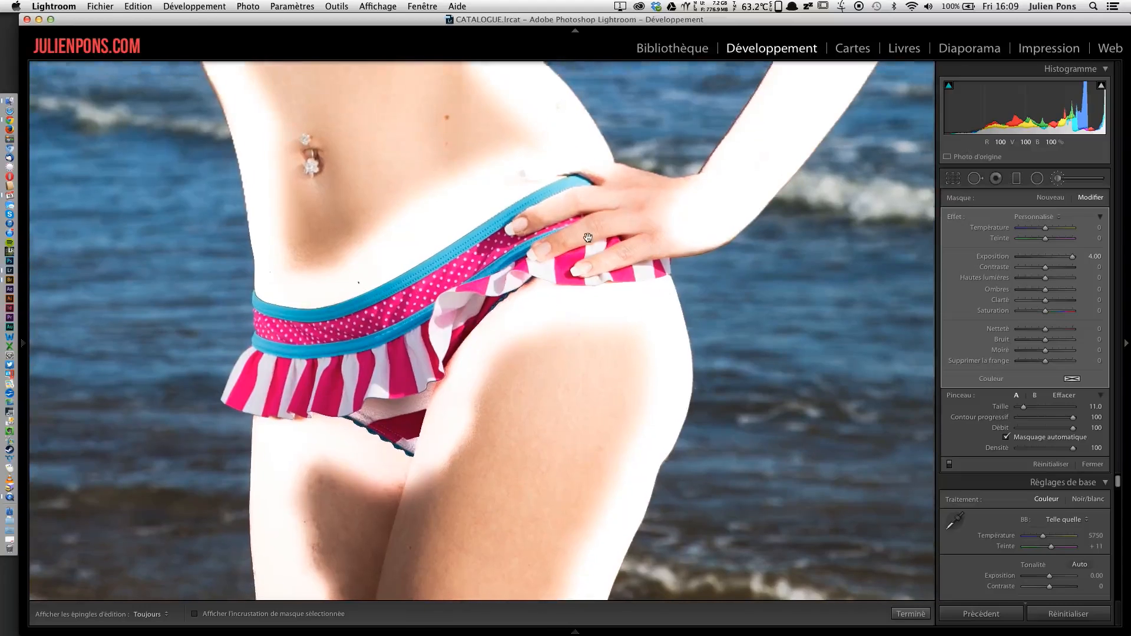
mouse_move(556, 211)
mouse_down()
mouse_move(587, 201)
mouse_move(519, 229)
mouse_up()
mouse_move(606, 201)
mouse_down()
mouse_move(654, 206)
mouse_move(619, 242)
mouse_move(566, 248)
mouse_move(587, 231)
mouse_move(664, 222)
mouse_move(648, 253)
mouse_move(594, 264)
mouse_up()
mouse_move(659, 241)
mouse_down()
mouse_move(702, 243)
mouse_move(713, 229)
mouse_move(702, 194)
mouse_move(680, 186)
mouse_move(705, 183)
mouse_up()
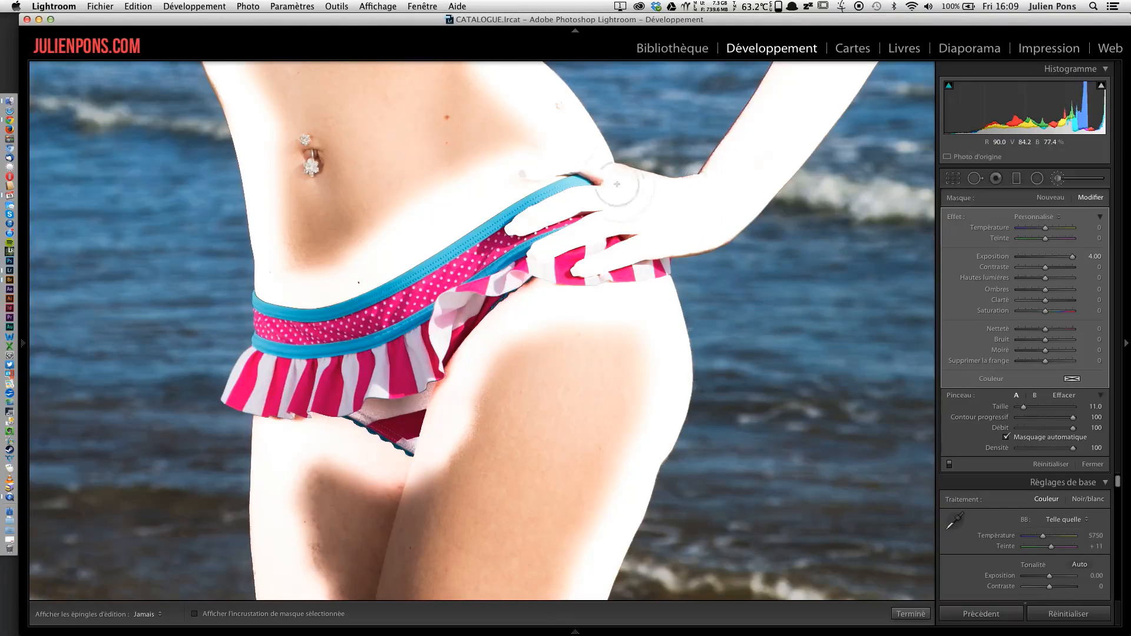
drag(617, 184, 588, 171)
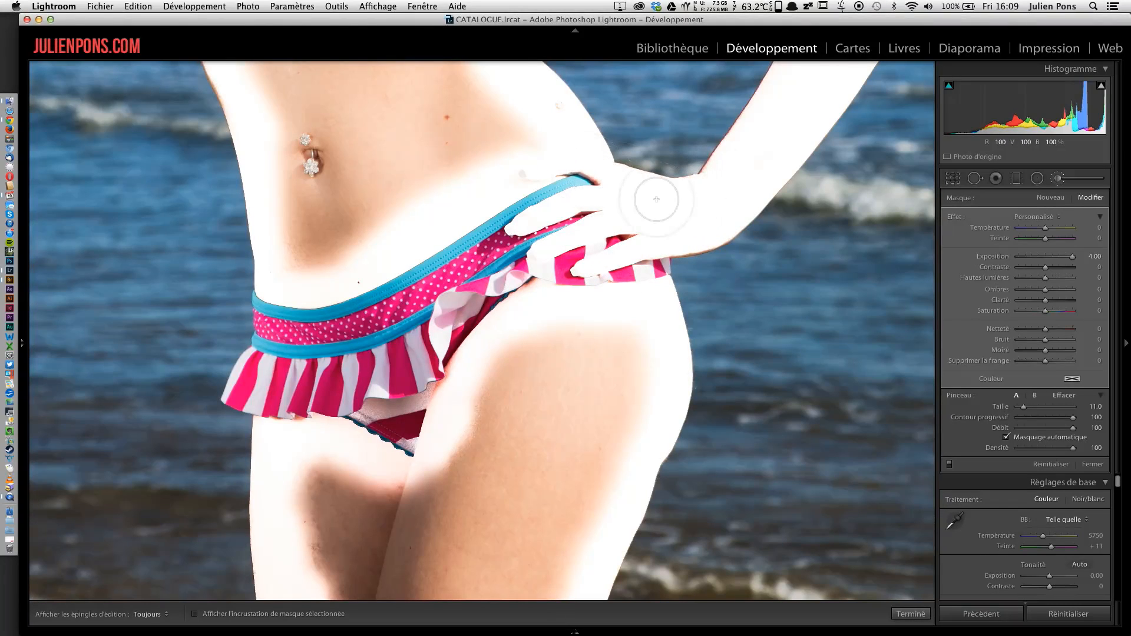
Step: Turn off automatic masking and fill the remaining unmasked skin inside the thighs and belly
click(1019, 442)
mouse_move(294, 477)
mouse_down()
mouse_move(324, 550)
mouse_move(376, 563)
mouse_move(353, 575)
mouse_move(349, 591)
mouse_move(363, 596)
mouse_move(452, 564)
mouse_move(501, 523)
mouse_move(527, 522)
mouse_move(547, 578)
mouse_move(612, 429)
mouse_move(625, 323)
mouse_move(636, 329)
mouse_move(549, 420)
mouse_move(522, 404)
mouse_move(473, 432)
mouse_move(446, 496)
mouse_move(503, 419)
mouse_move(564, 445)
mouse_move(471, 502)
mouse_move(442, 487)
mouse_move(345, 504)
mouse_move(552, 478)
mouse_move(591, 454)
mouse_up()
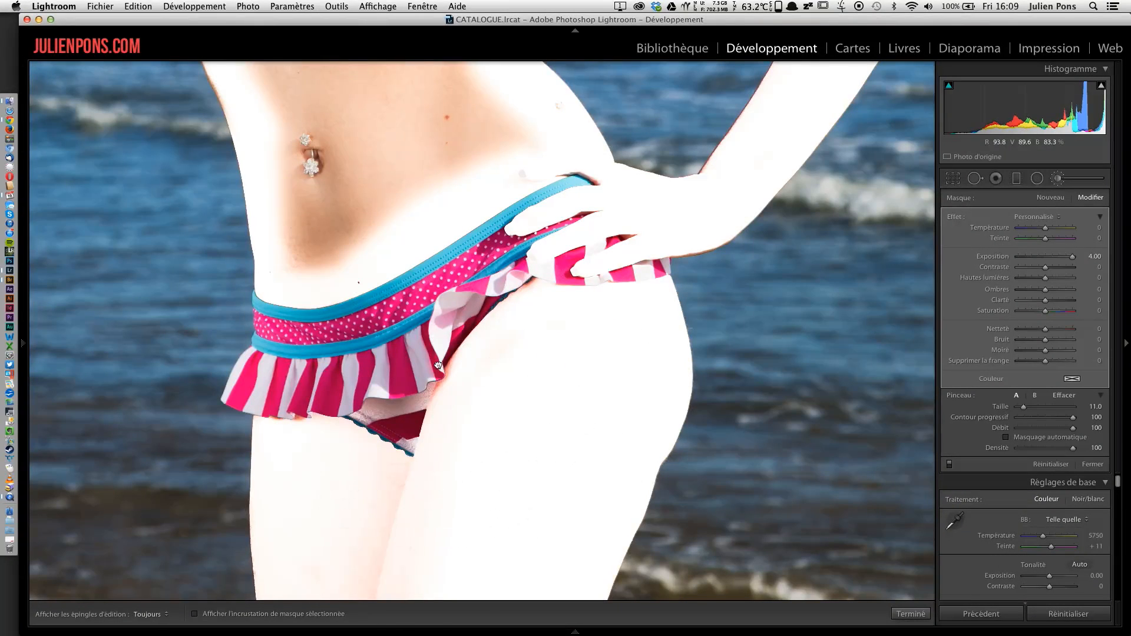
scroll(438, 365, up, 10)
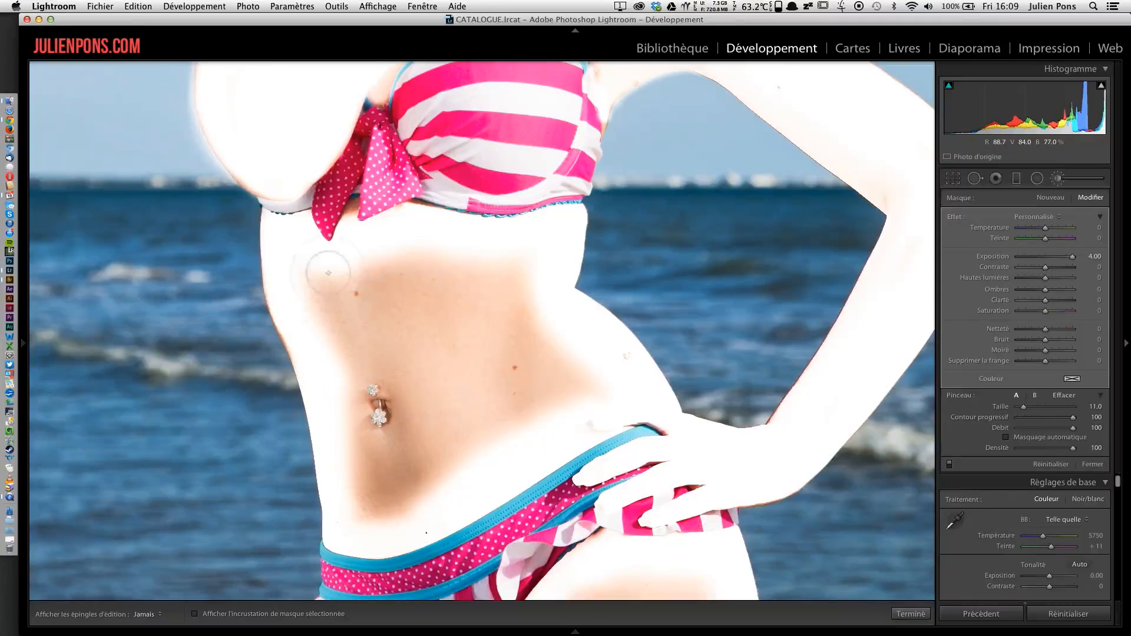
mouse_move(328, 272)
mouse_down()
mouse_move(347, 318)
mouse_move(350, 285)
mouse_move(379, 298)
mouse_move(399, 289)
mouse_move(415, 311)
mouse_move(493, 298)
mouse_move(489, 279)
mouse_move(507, 312)
mouse_move(509, 285)
mouse_move(573, 379)
mouse_move(606, 359)
mouse_up()
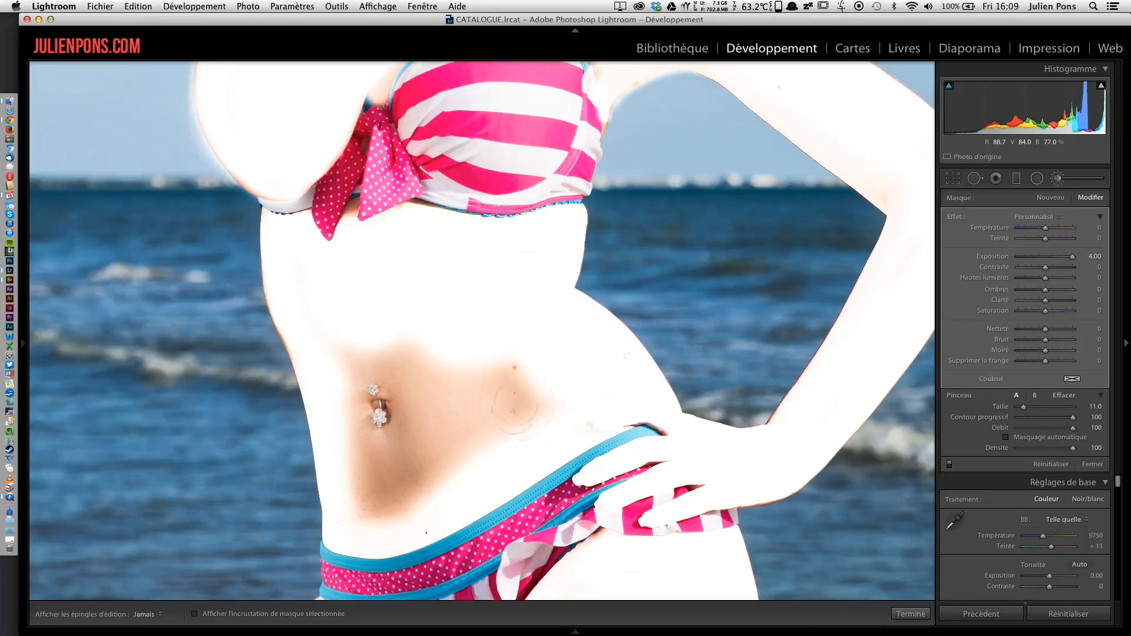
mouse_move(514, 412)
mouse_down()
mouse_move(504, 357)
mouse_move(460, 455)
mouse_move(454, 415)
mouse_move(416, 439)
mouse_move(420, 349)
mouse_move(389, 318)
mouse_move(340, 332)
mouse_move(353, 342)
mouse_move(388, 324)
mouse_move(368, 317)
mouse_move(358, 334)
mouse_move(377, 488)
mouse_move(395, 484)
mouse_move(404, 420)
mouse_move(357, 366)
mouse_move(372, 505)
mouse_move(445, 456)
mouse_move(382, 506)
mouse_up()
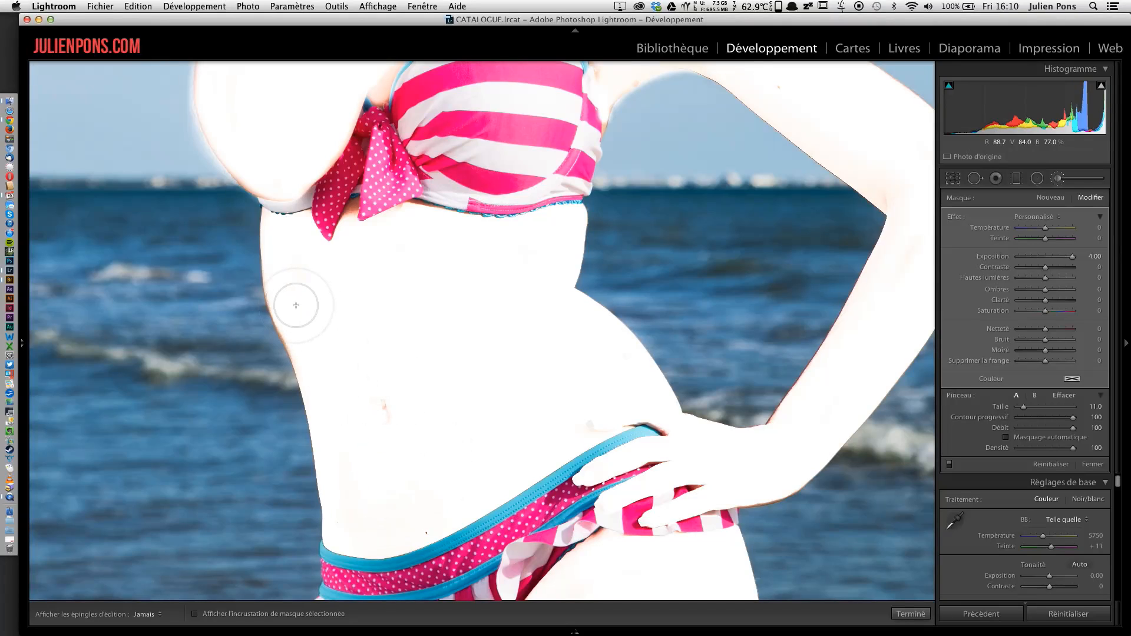
Step: Mask the remaining unpainted skin on the thighs near the photo's lower edge with a brush size of 3
key(h)
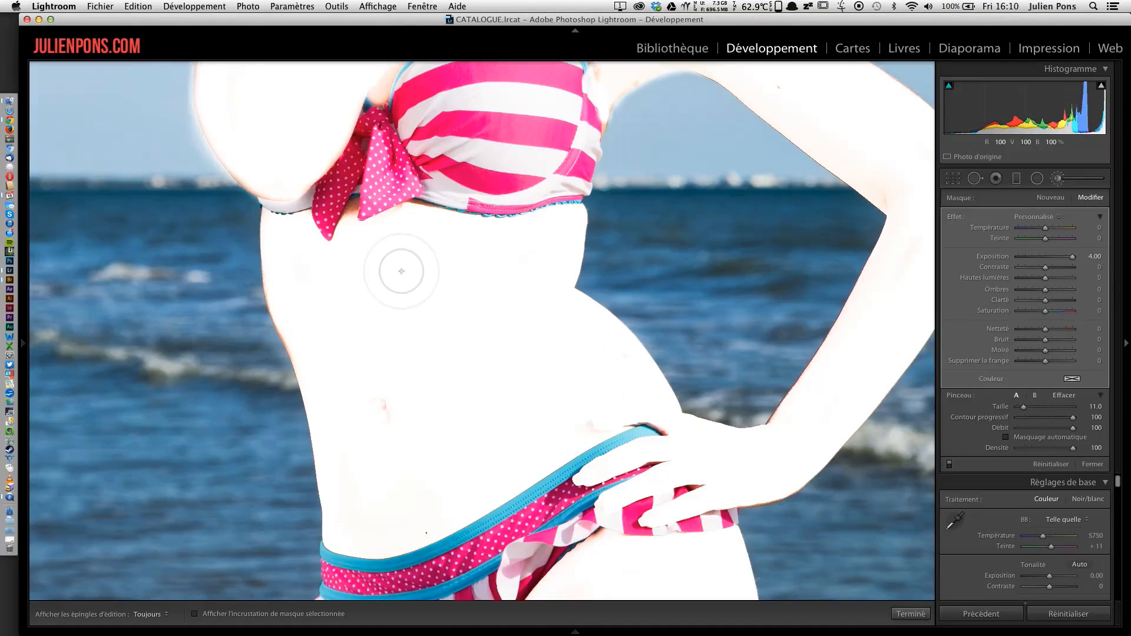
key(z)
mouse_move(470, 633)
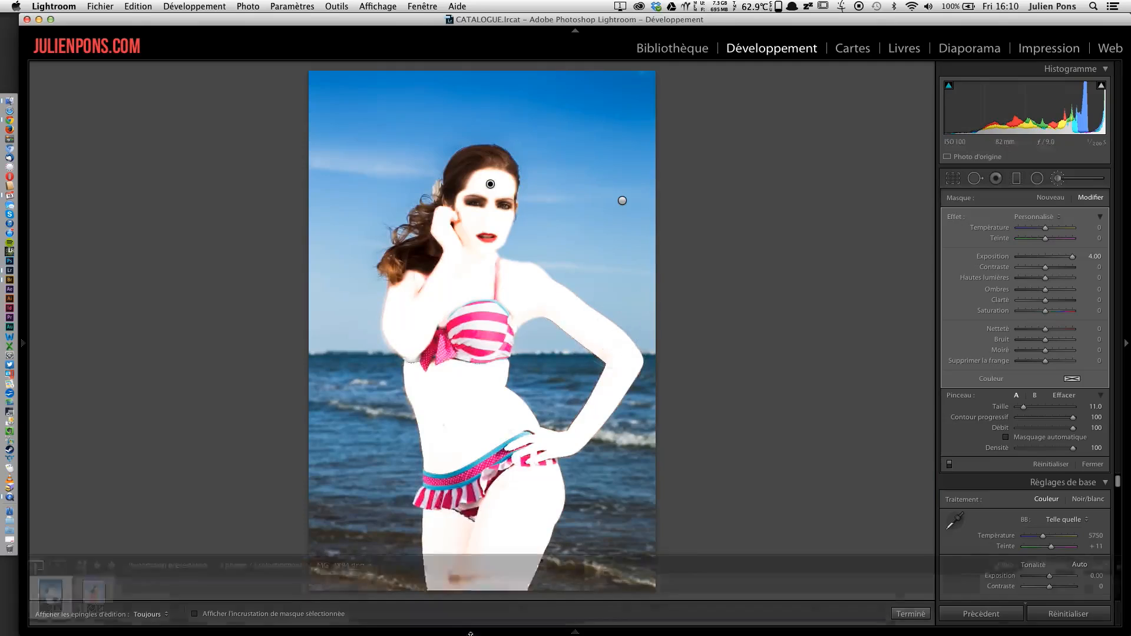
mouse_move(452, 570)
mouse_down()
mouse_move(458, 583)
mouse_move(476, 562)
mouse_up()
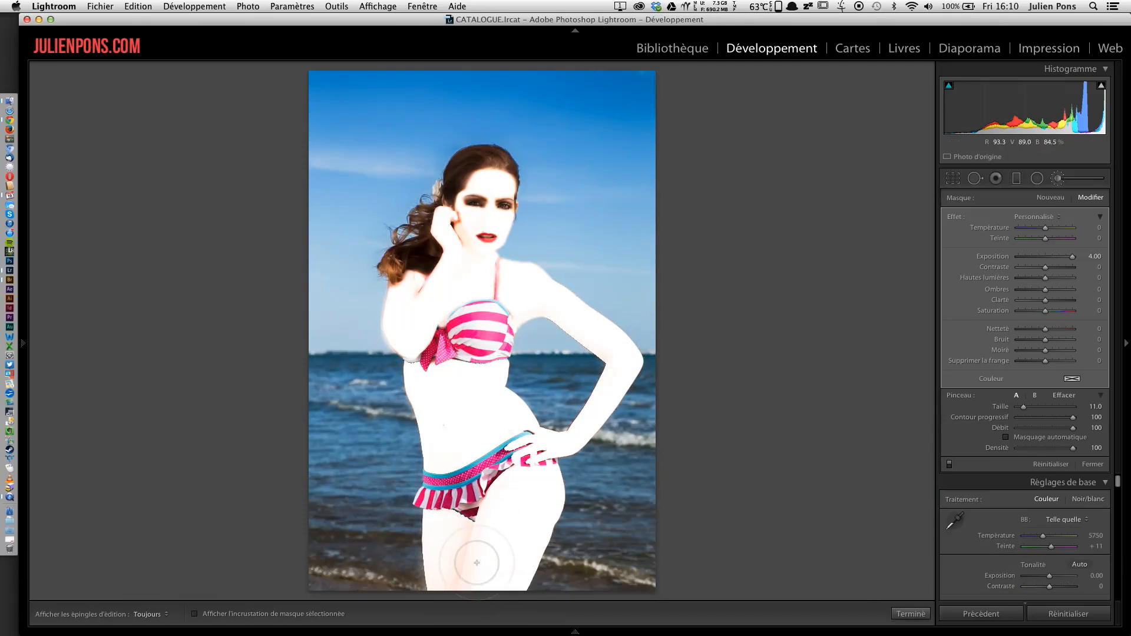
key(super+z)
scroll(472, 563, down, 8)
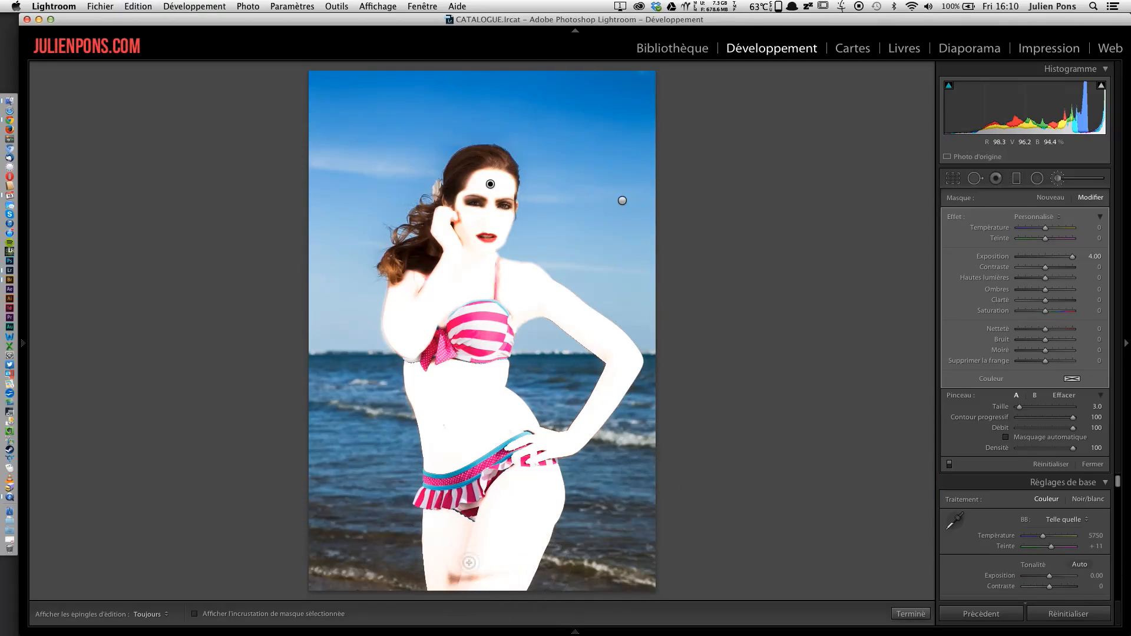
drag(455, 573, 464, 575)
key(h)
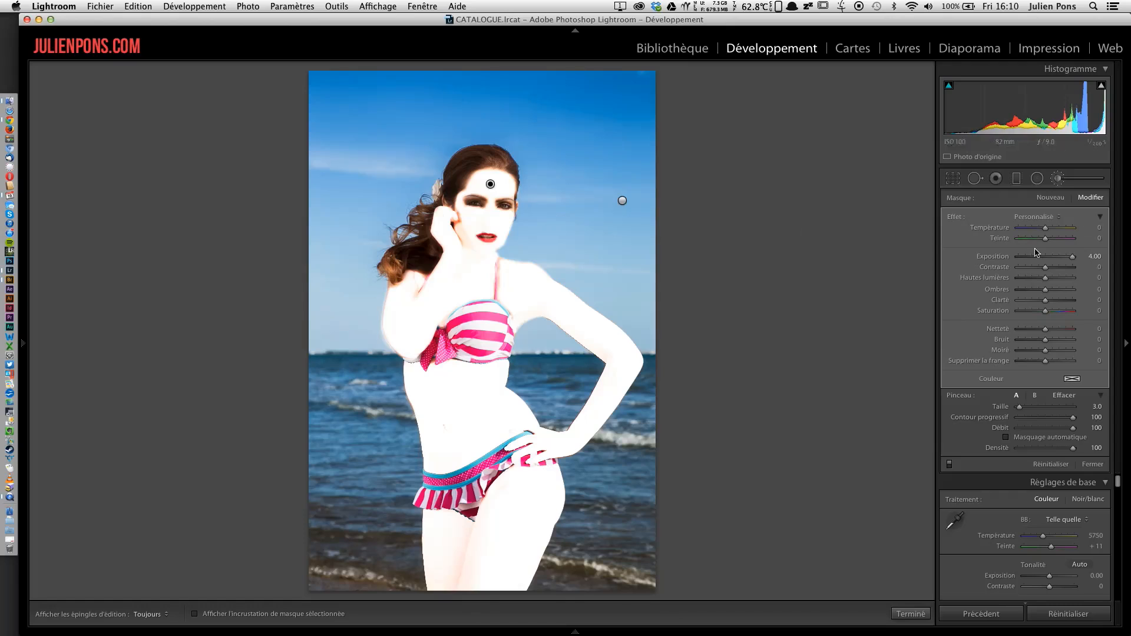
Step: Reset the skin mask's exposure to 0, set its clarity to −80 and check the smoothing from face to thighs
drag(1054, 261, 1048, 261)
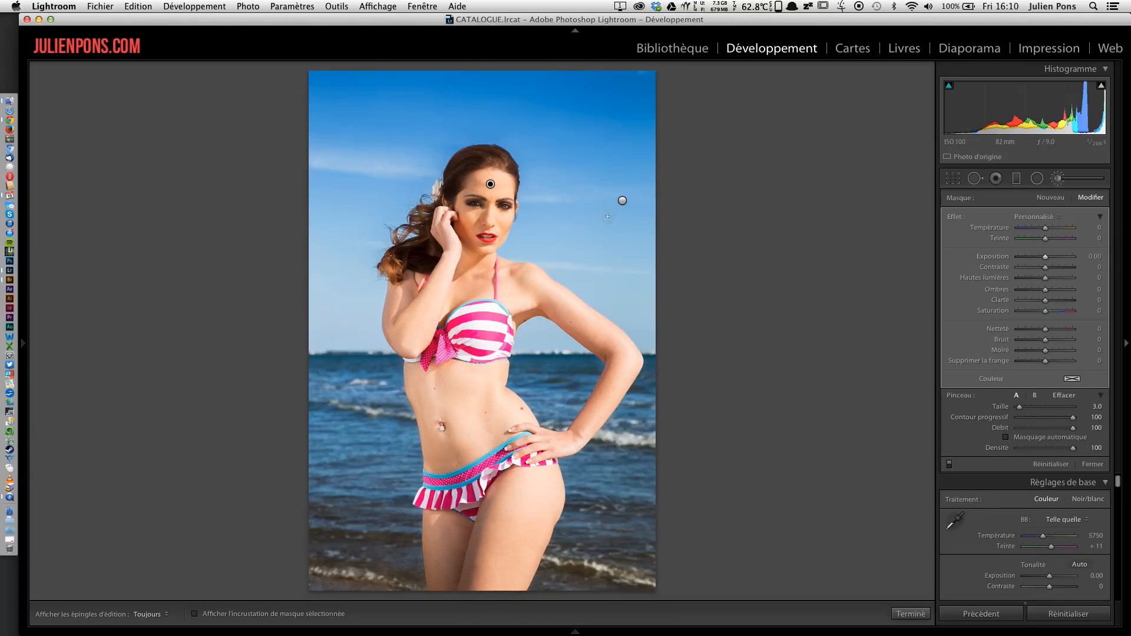
key(z)
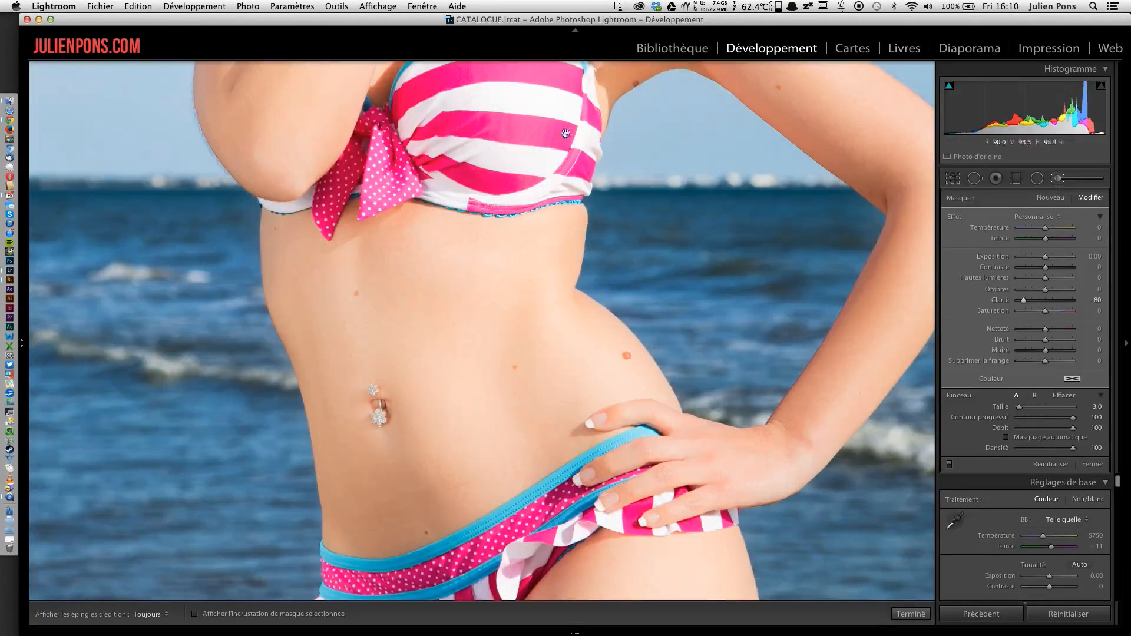
drag(505, 75, 558, 470)
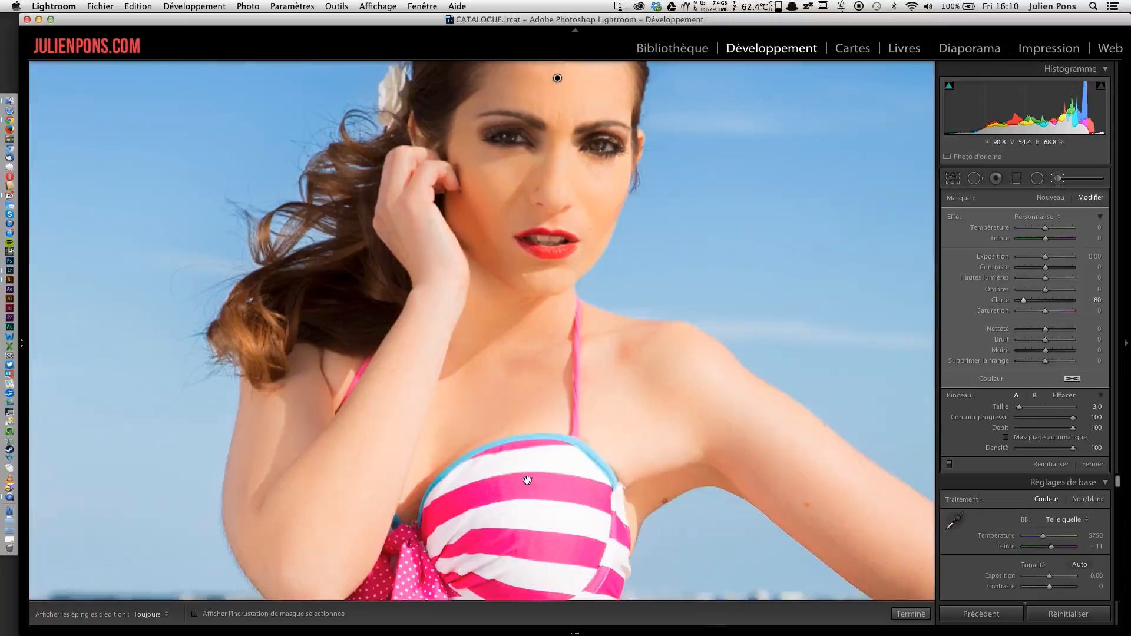
drag(532, 206, 538, 176)
drag(546, 499, 563, 193)
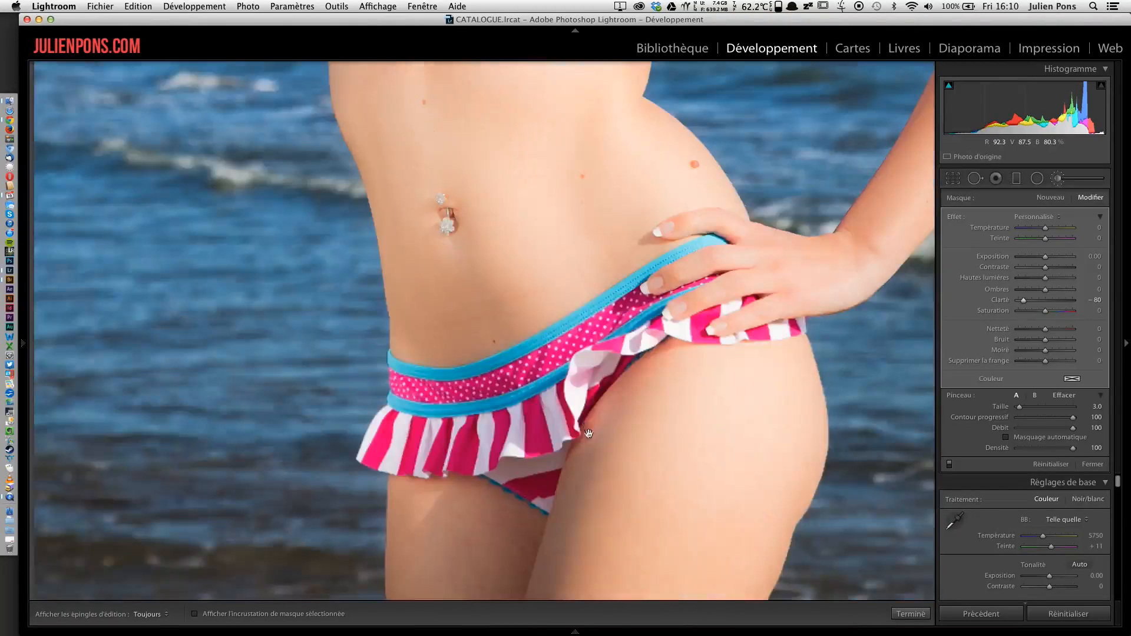
drag(588, 513, 547, 260)
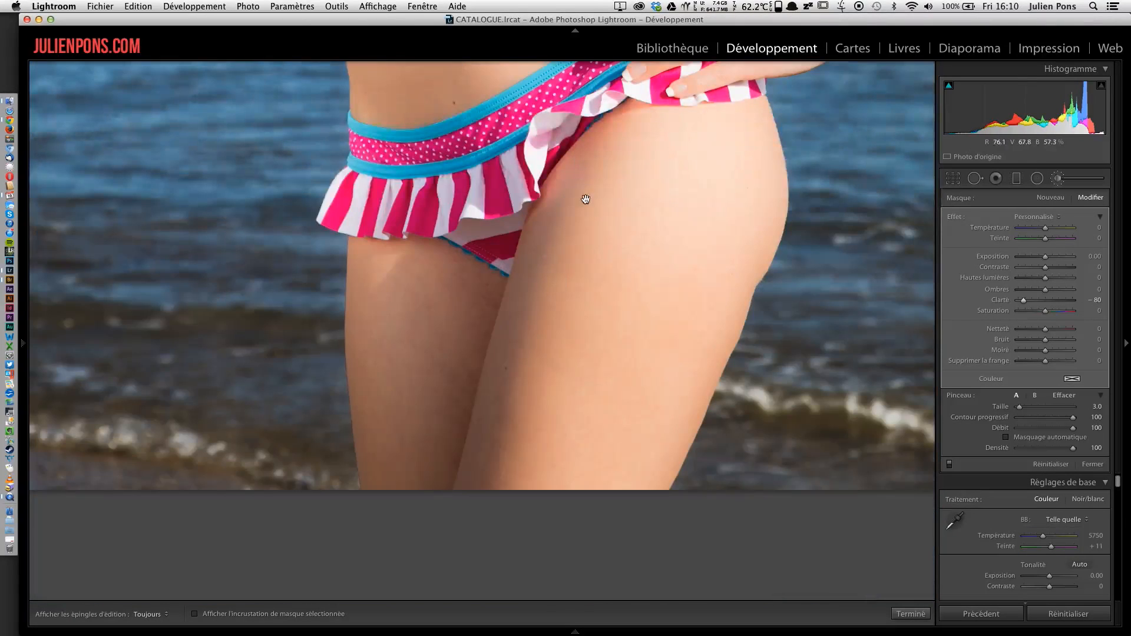
drag(592, 145, 587, 184)
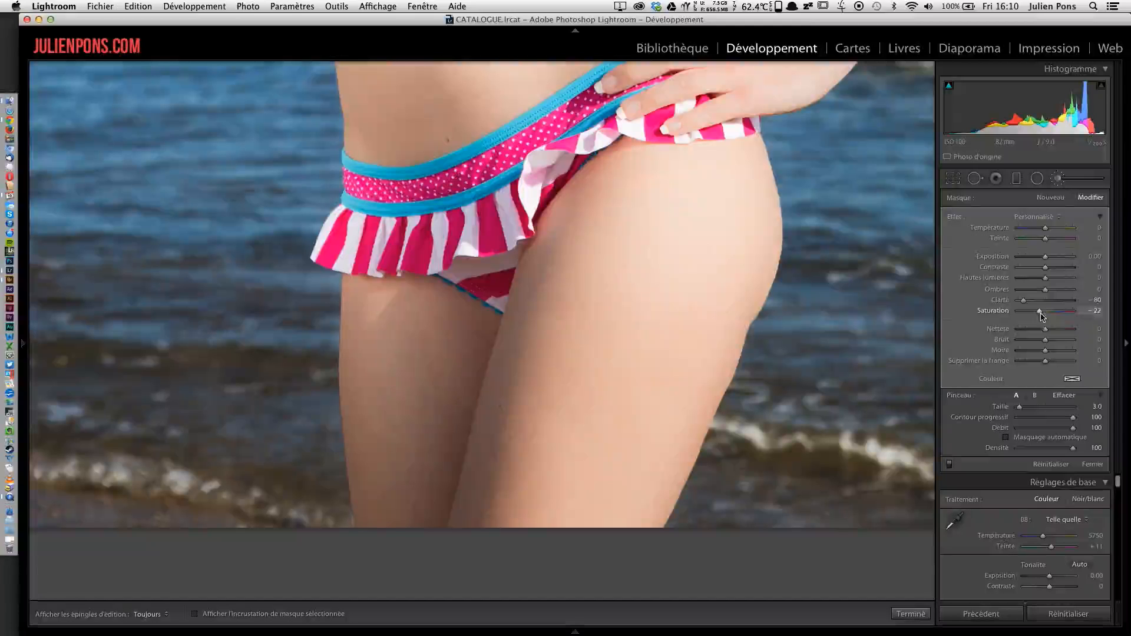
Step: Set the skin mask's saturation to 37, check the torso and face, and finish the brush adjustment
drag(1042, 317, 1037, 317)
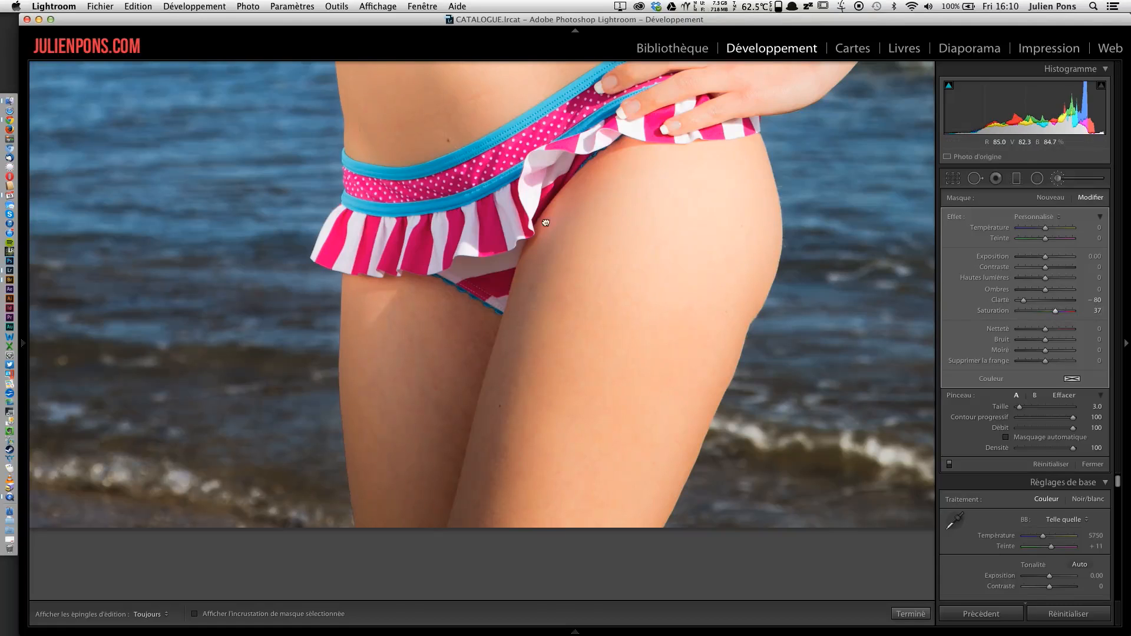
drag(545, 223, 488, 532)
drag(602, 292, 545, 452)
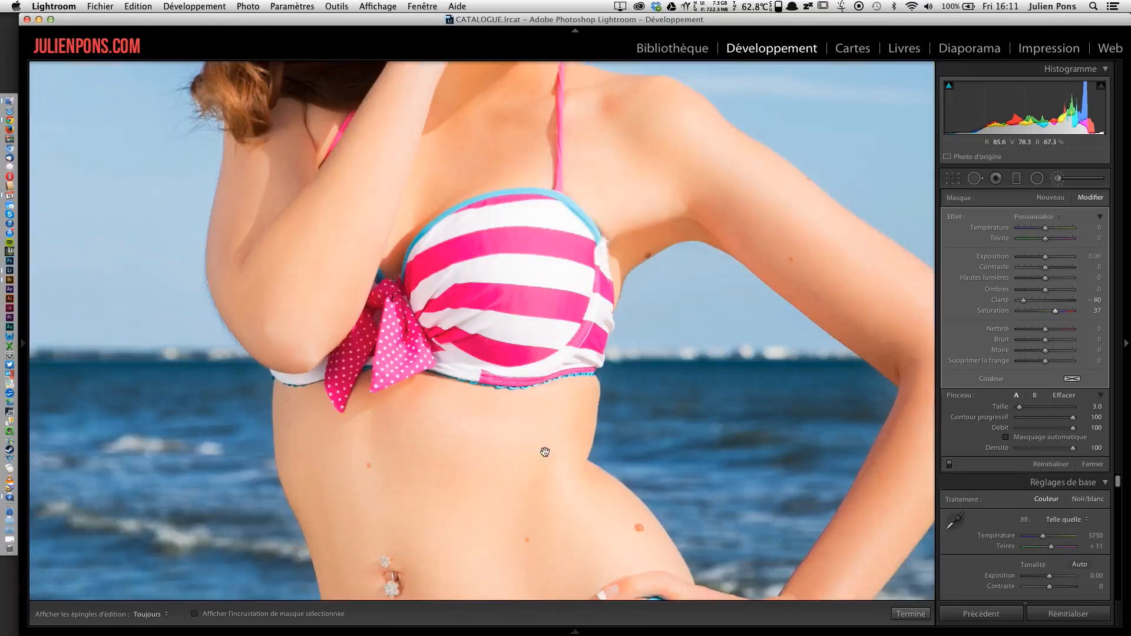
drag(549, 355, 584, 609)
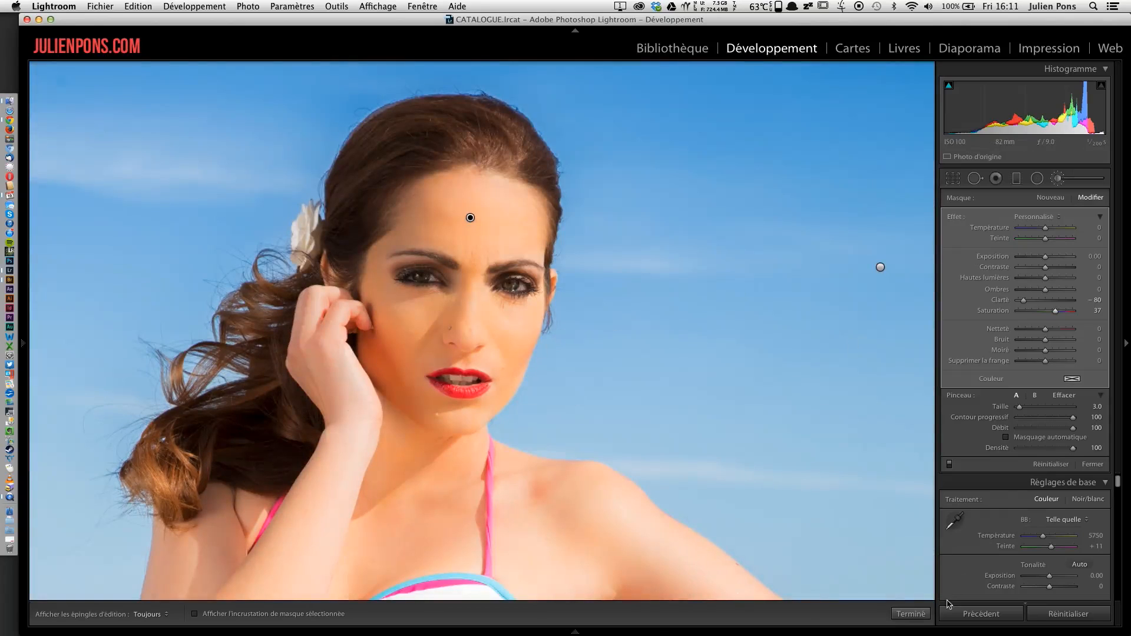
key(z)
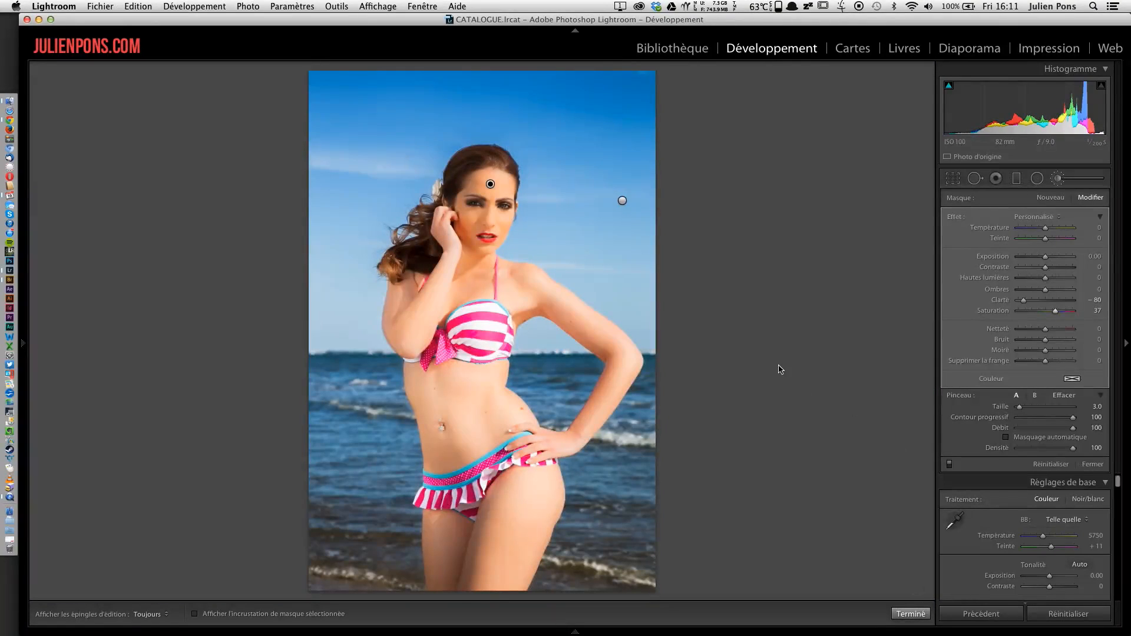
click(928, 620)
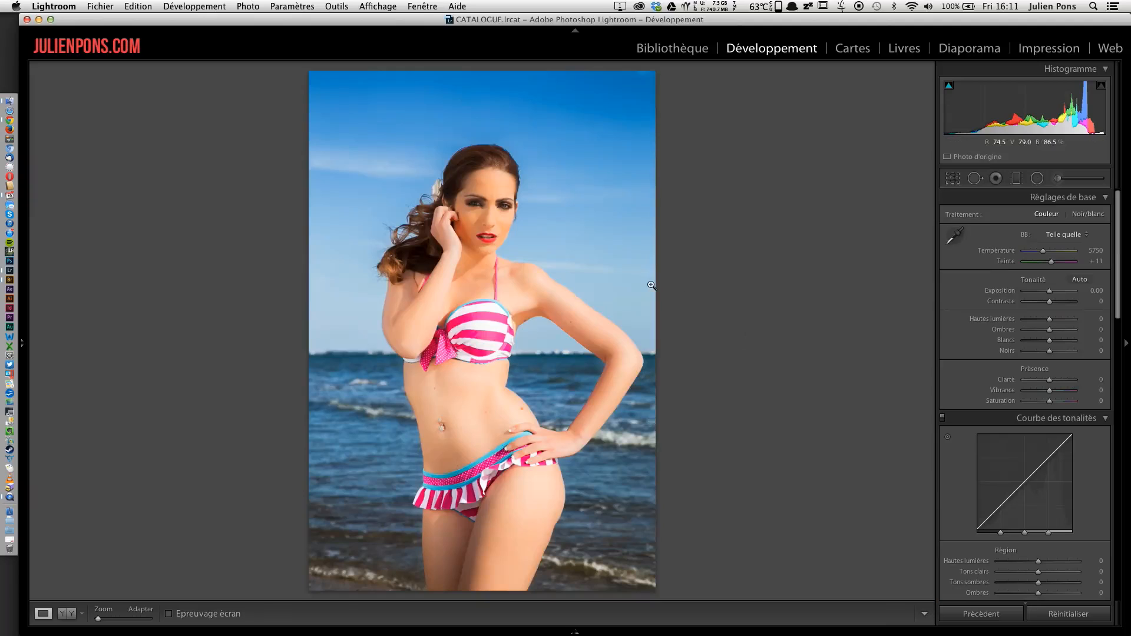
Step: Compare the skin before and after retouching side by side, examining the face, torso, belly and thighs
key(z)
drag(600, 372, 858, 180)
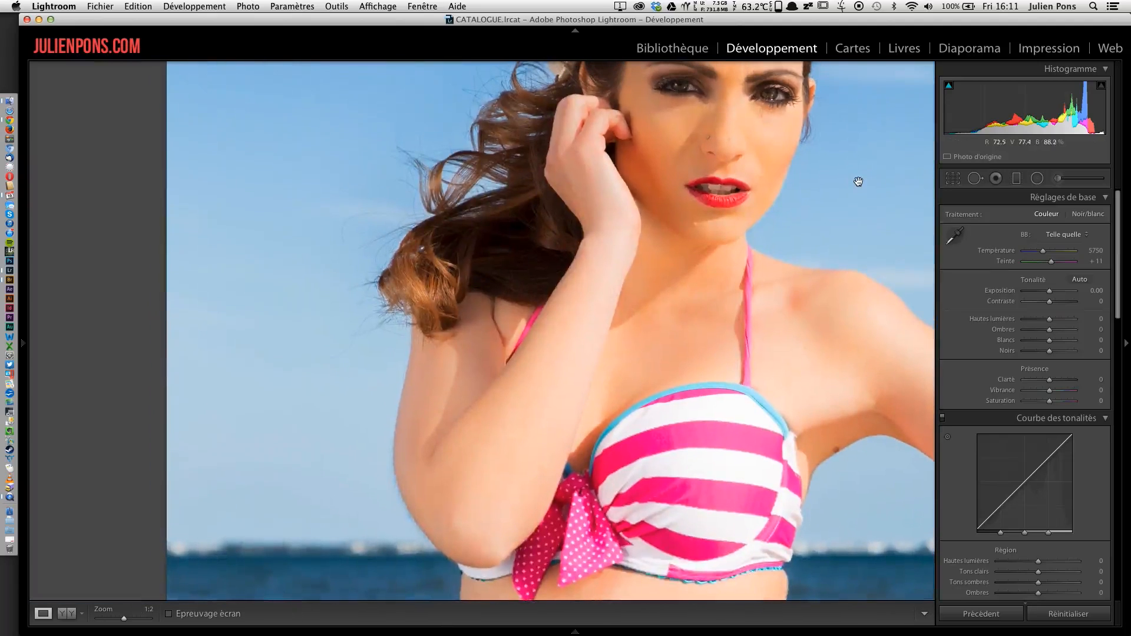
key(y)
drag(770, 217, 674, 192)
drag(749, 589, 741, 470)
drag(768, 369, 770, 445)
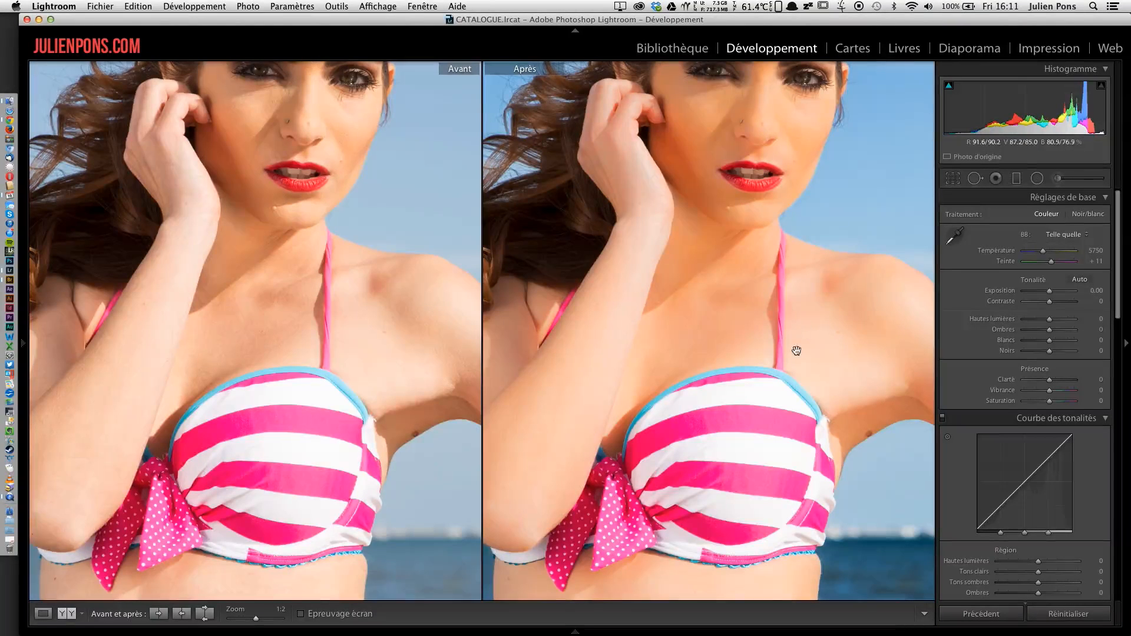
scroll(796, 350, down, 15)
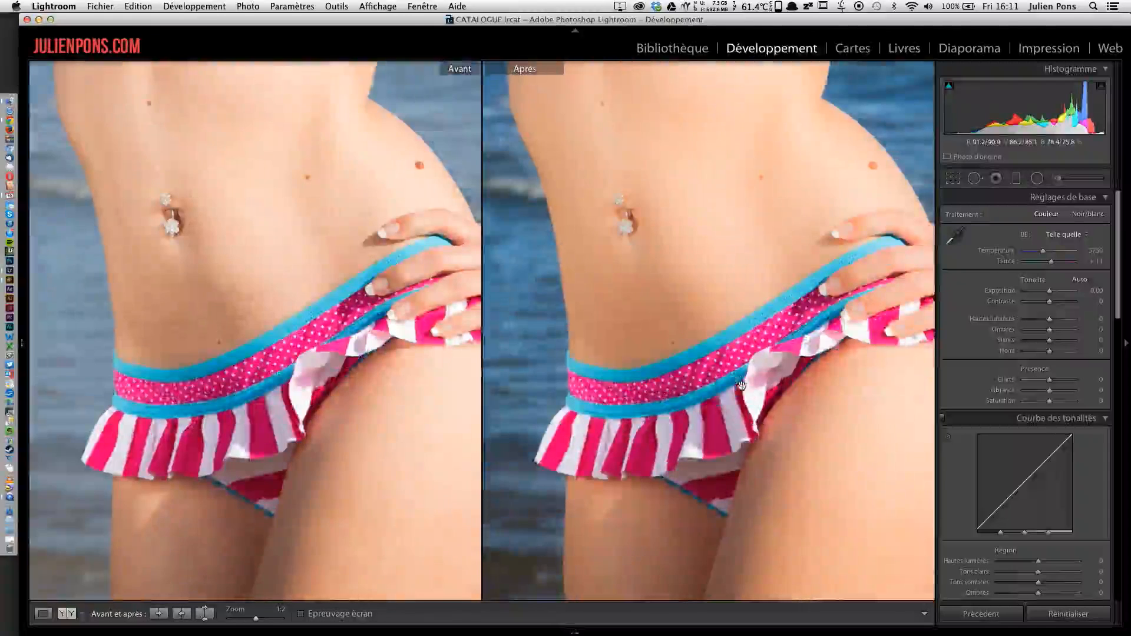
scroll(741, 386, down, 5)
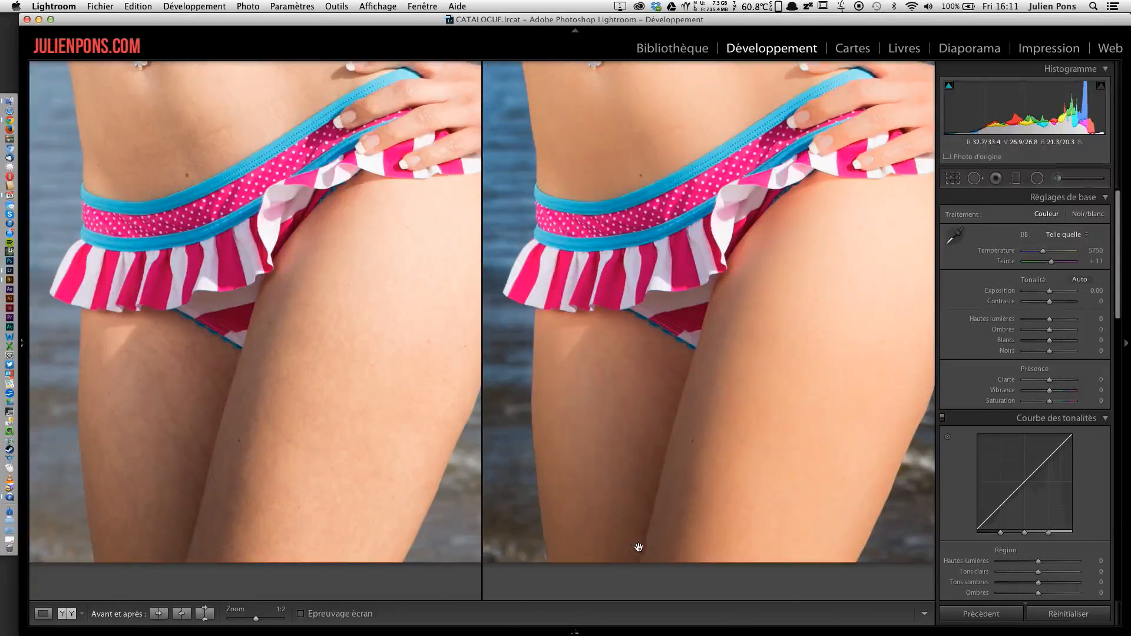
key(y)
Step: Start a new brush adjustment with exposure 0 and clarity −60, and paint the middle of the shaded thigh
click(1059, 179)
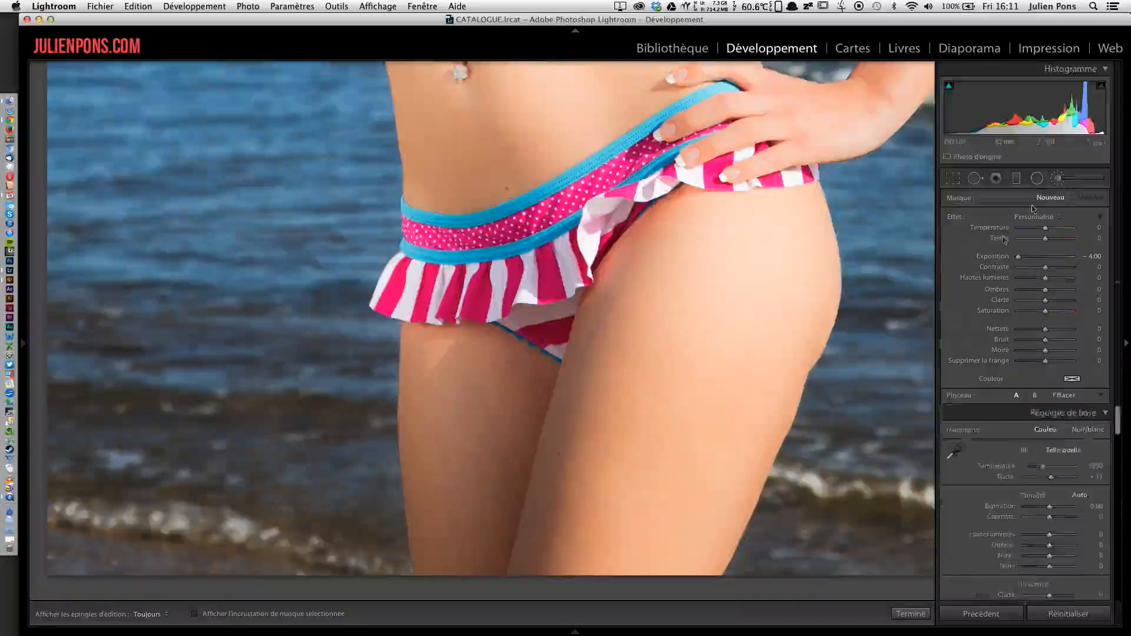
click(1047, 258)
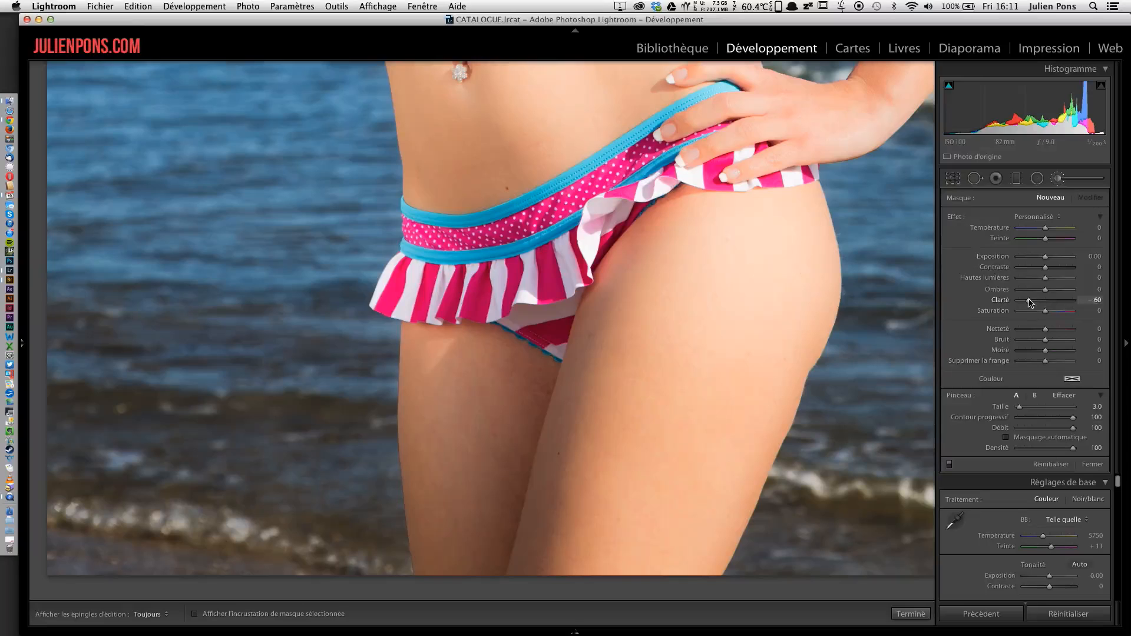
scroll(488, 446, down, 2)
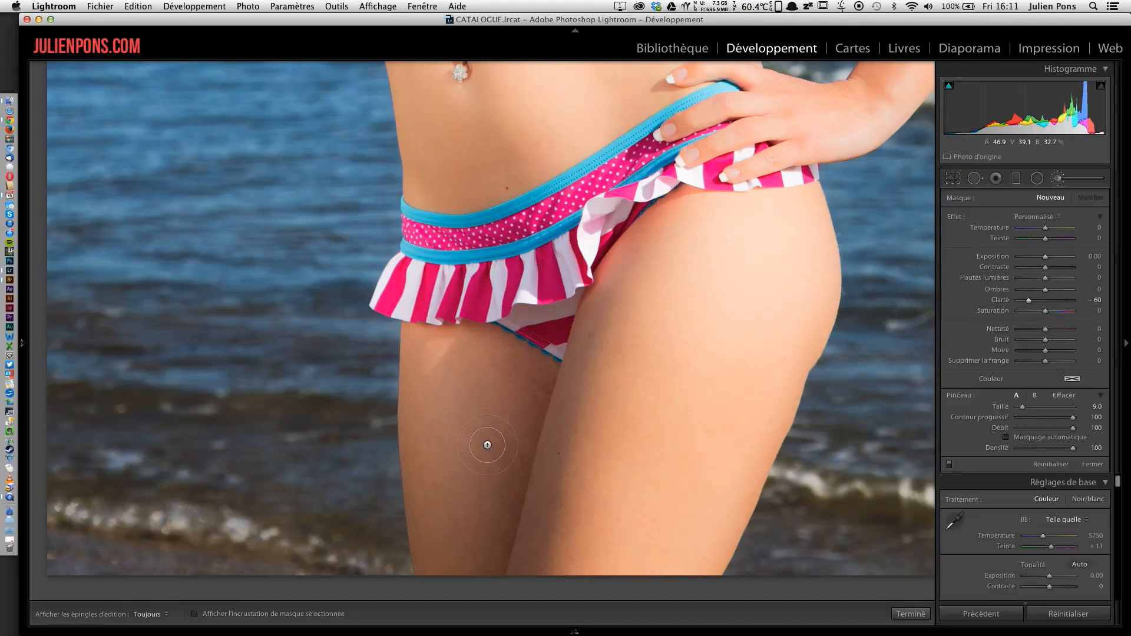
mouse_move(493, 426)
mouse_down()
mouse_move(487, 407)
mouse_move(487, 420)
mouse_move(469, 378)
mouse_move(473, 461)
mouse_move(497, 446)
mouse_move(510, 528)
mouse_move(527, 544)
mouse_move(477, 459)
mouse_up()
key(h)
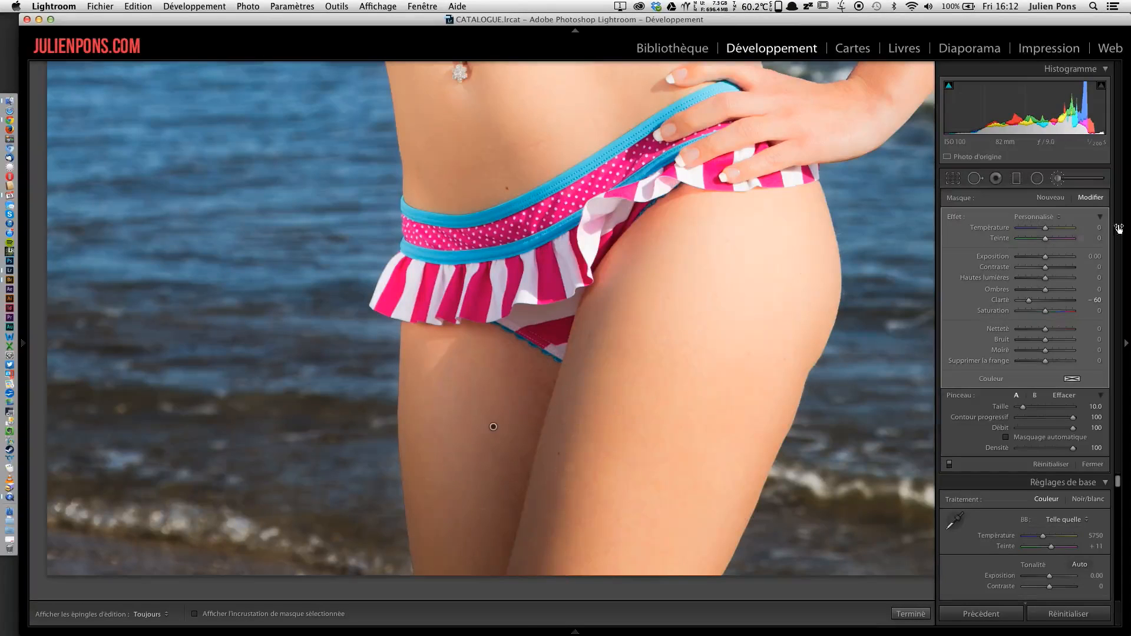
Step: Set the new mask's clarity to 100 to reveal it and paint the rest of the shaded thigh, reducing the brush to size 7
drag(1070, 301, 1060, 301)
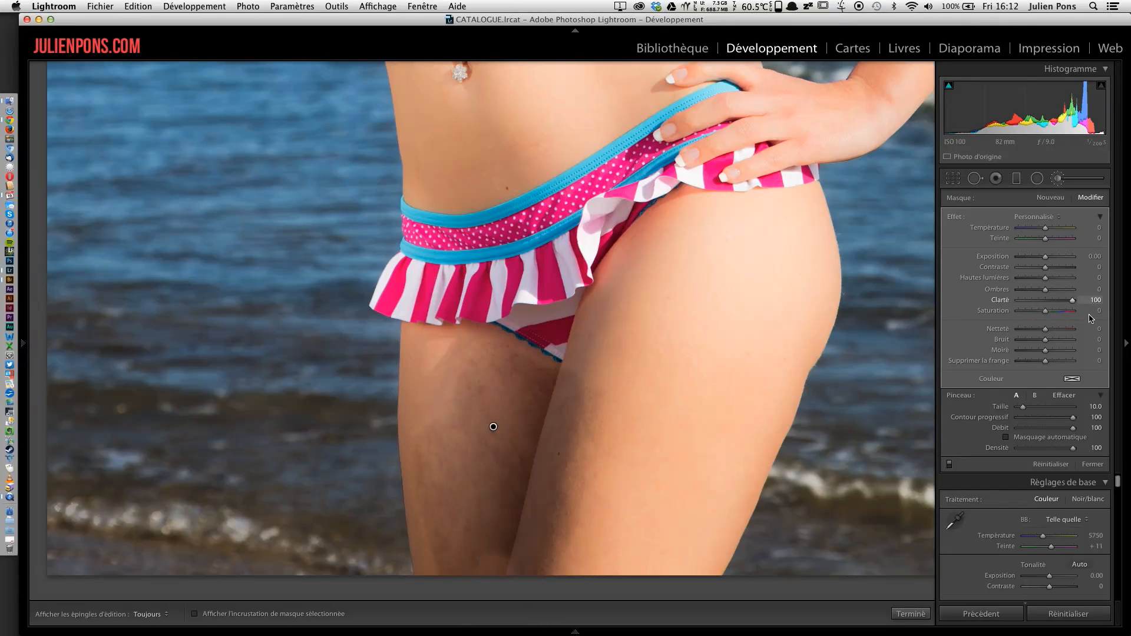
drag(486, 577, 502, 558)
scroll(495, 513, down, 5)
mouse_move(480, 393)
mouse_down()
mouse_move(450, 410)
mouse_move(469, 352)
mouse_move(523, 370)
mouse_move(447, 354)
mouse_move(433, 383)
mouse_up()
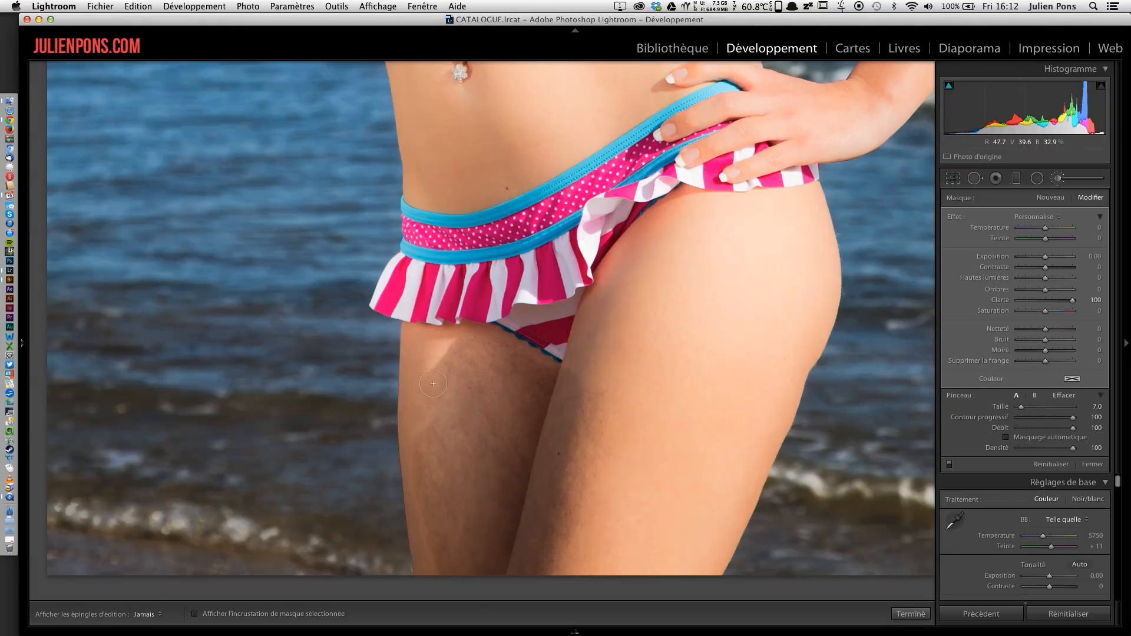
drag(424, 477, 438, 583)
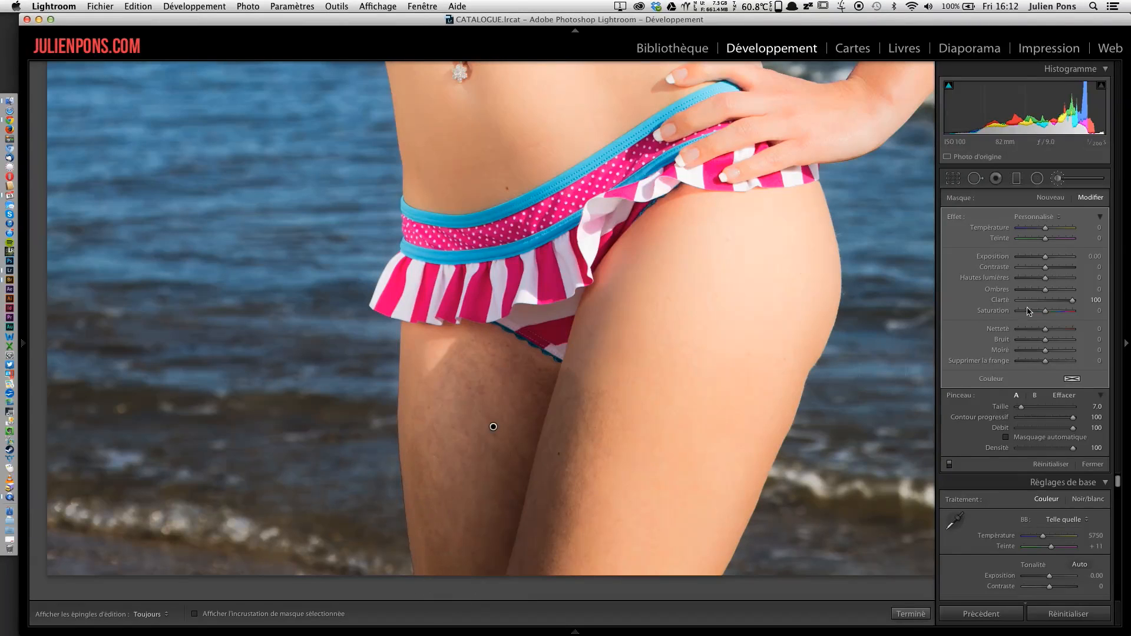
Step: Set the shaded thigh mask's clarity to −100 and its shadows to 39
drag(1027, 302, 1006, 302)
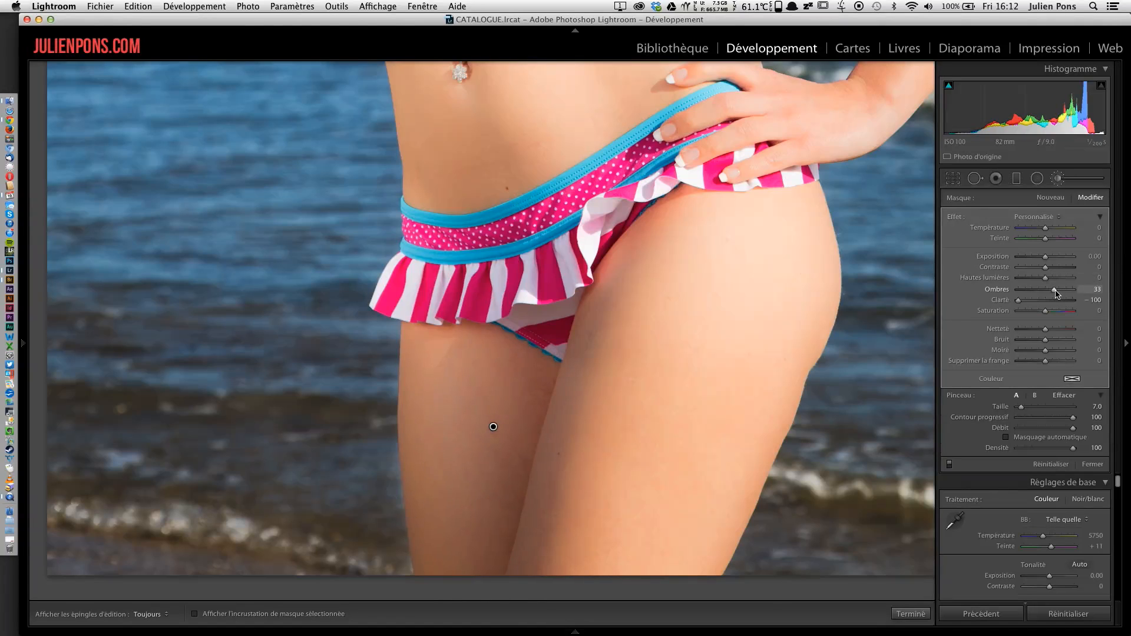
scroll(543, 423, up, 4)
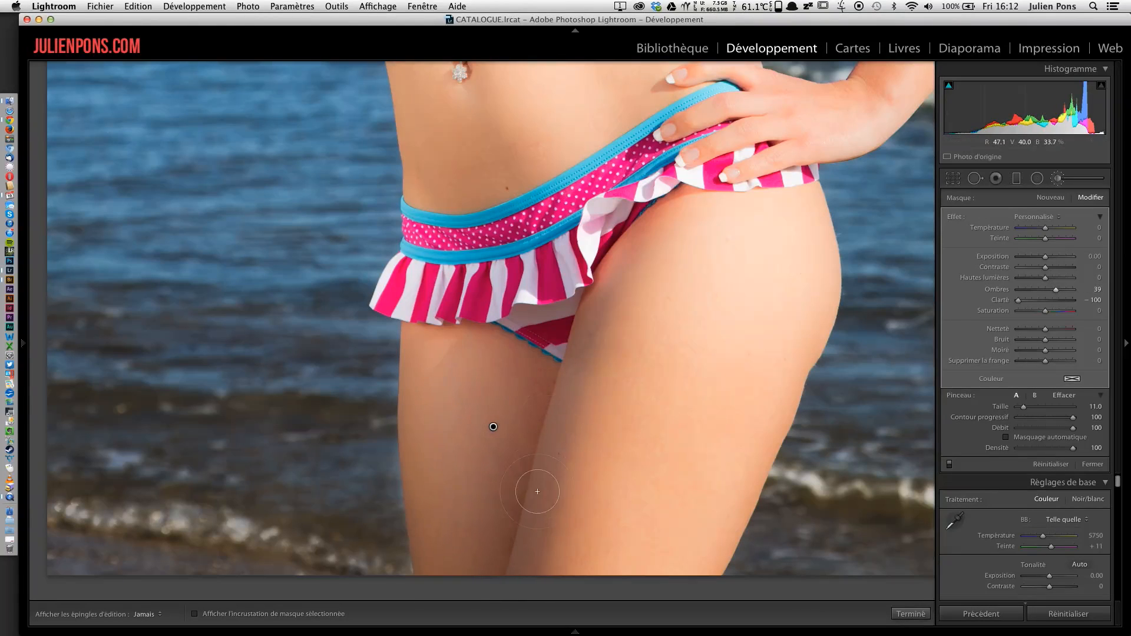
key(h)
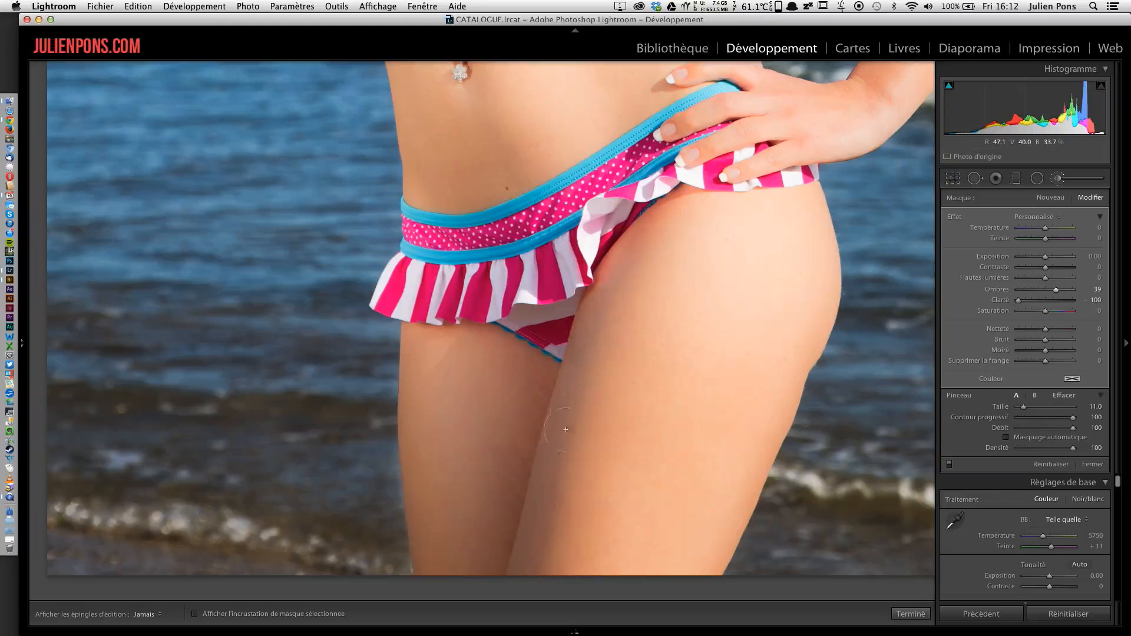
key(h)
Step: Compare the thighs and belly before and after side by side, finish the brush adjustment and check the single photo
key(y)
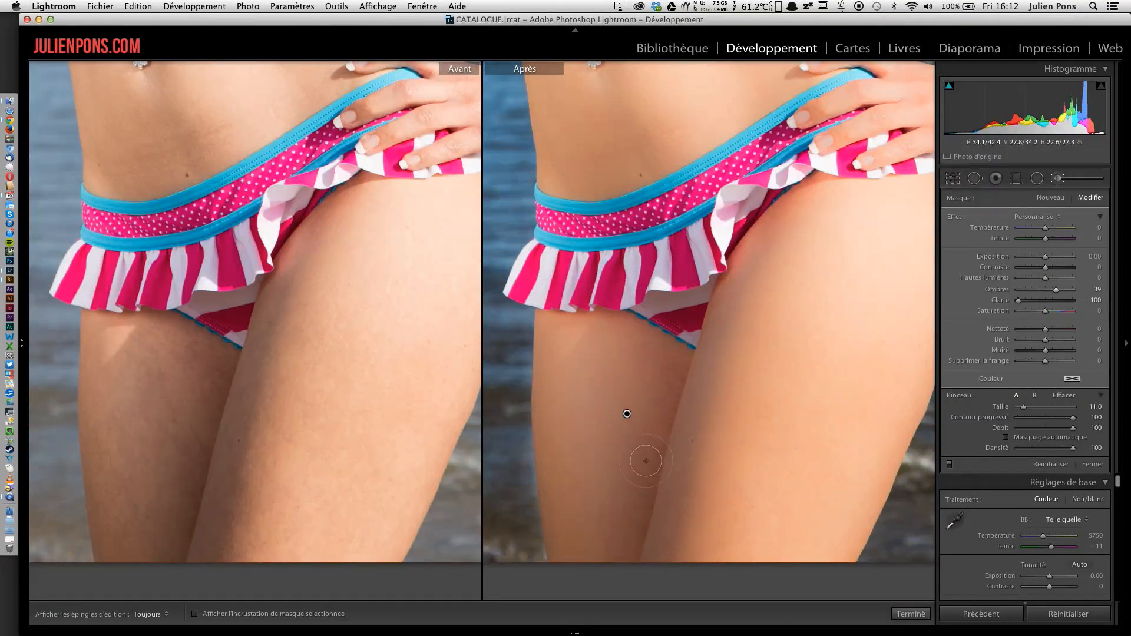
click(910, 613)
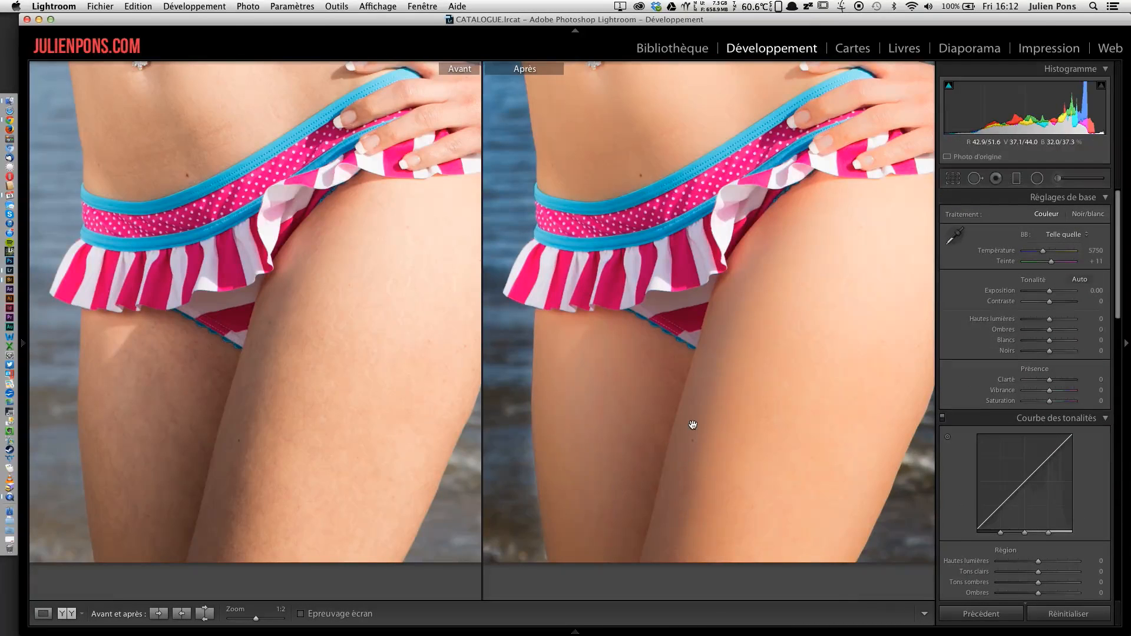
drag(664, 156, 654, 557)
drag(662, 435, 684, 260)
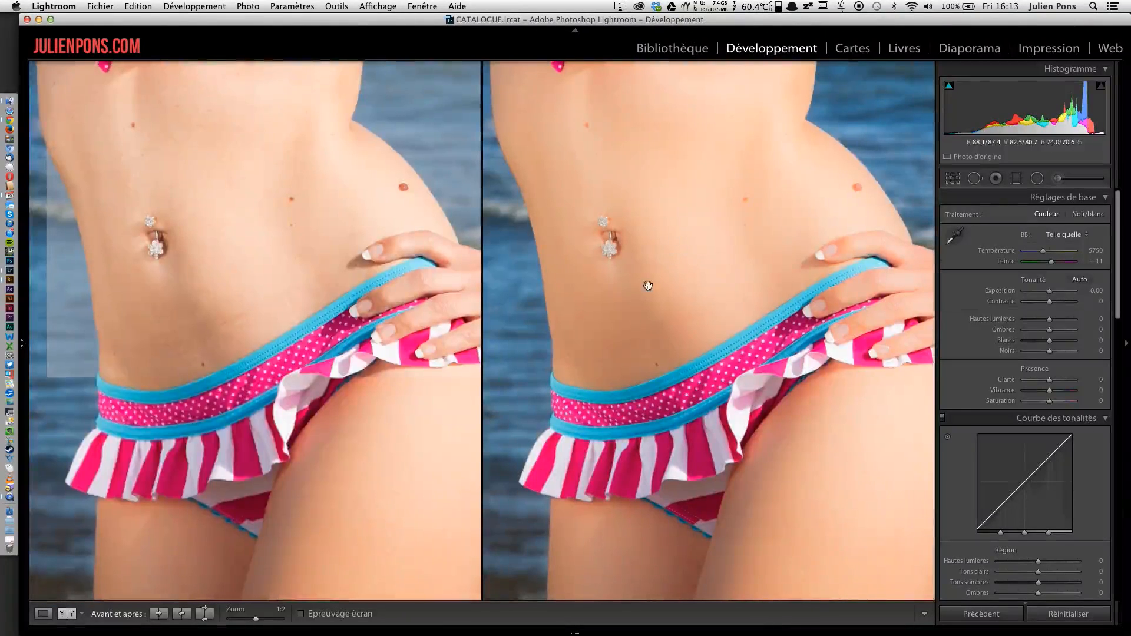
key(y)
click(548, 342)
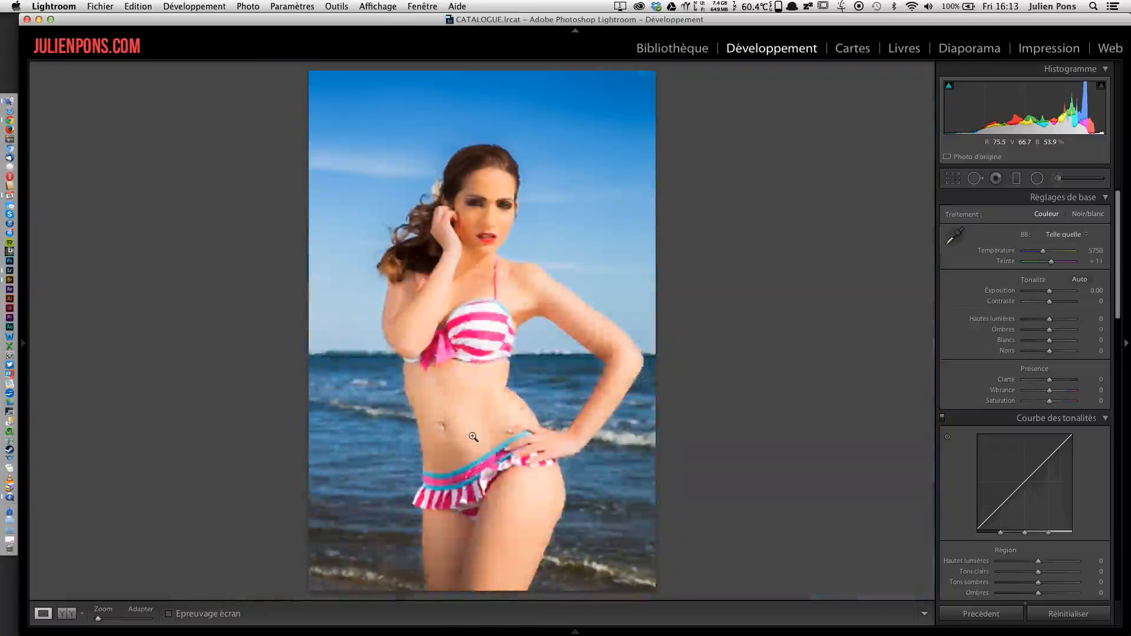
click(491, 450)
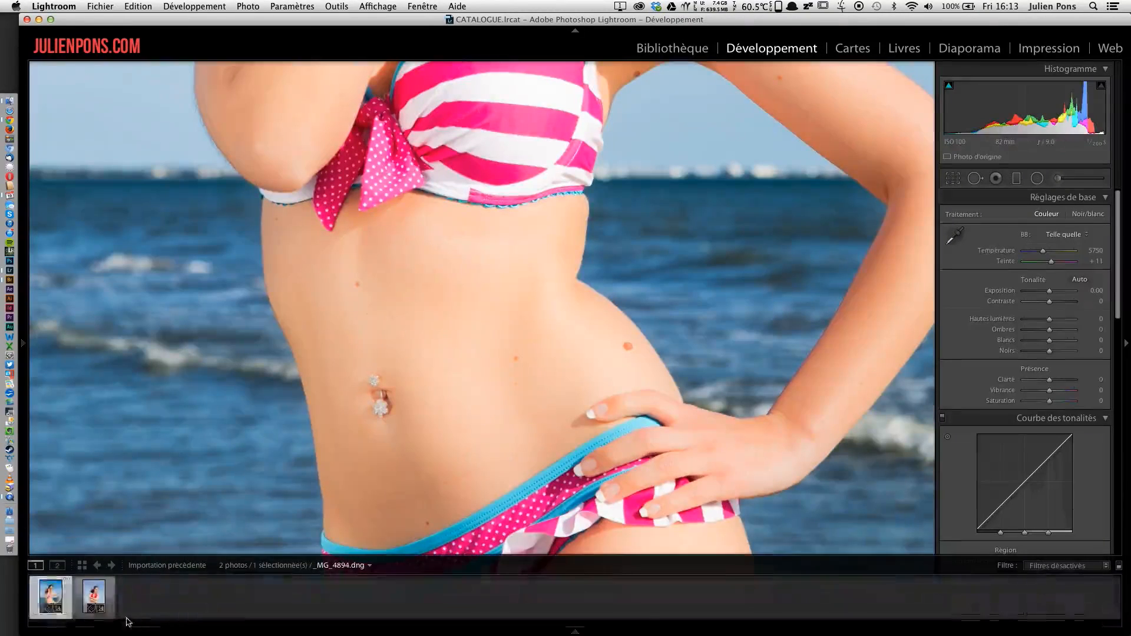
Step: Reselect the first photo, swap the filmstrip for the toolbar and enlarge the torso at 1:1 zoom
click(127, 619)
mouse_move(88, 625)
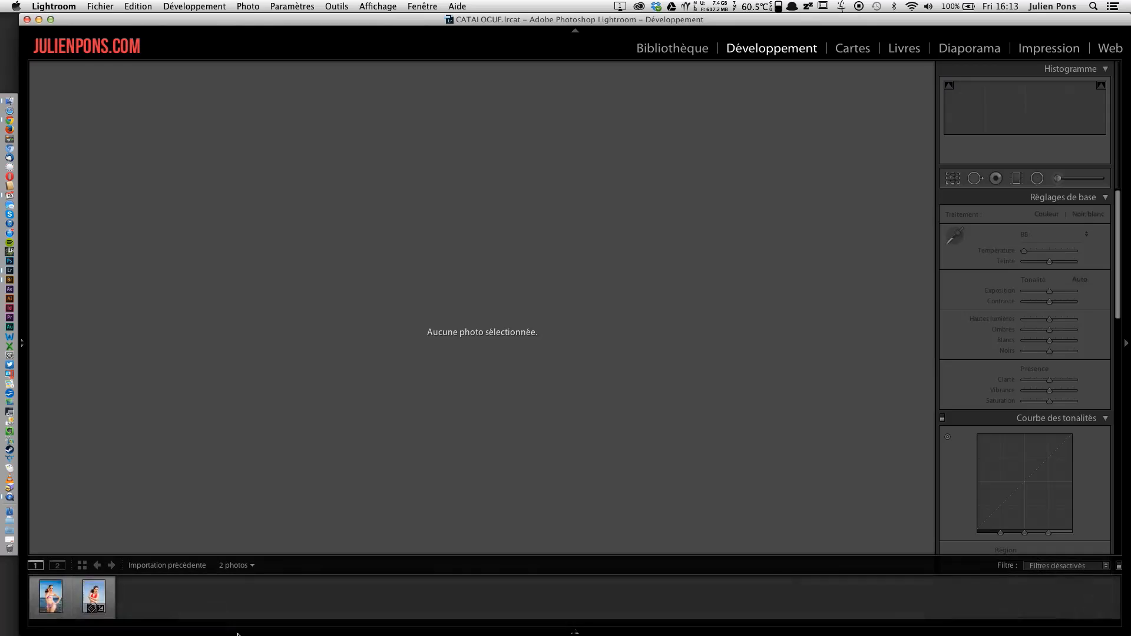
click(55, 599)
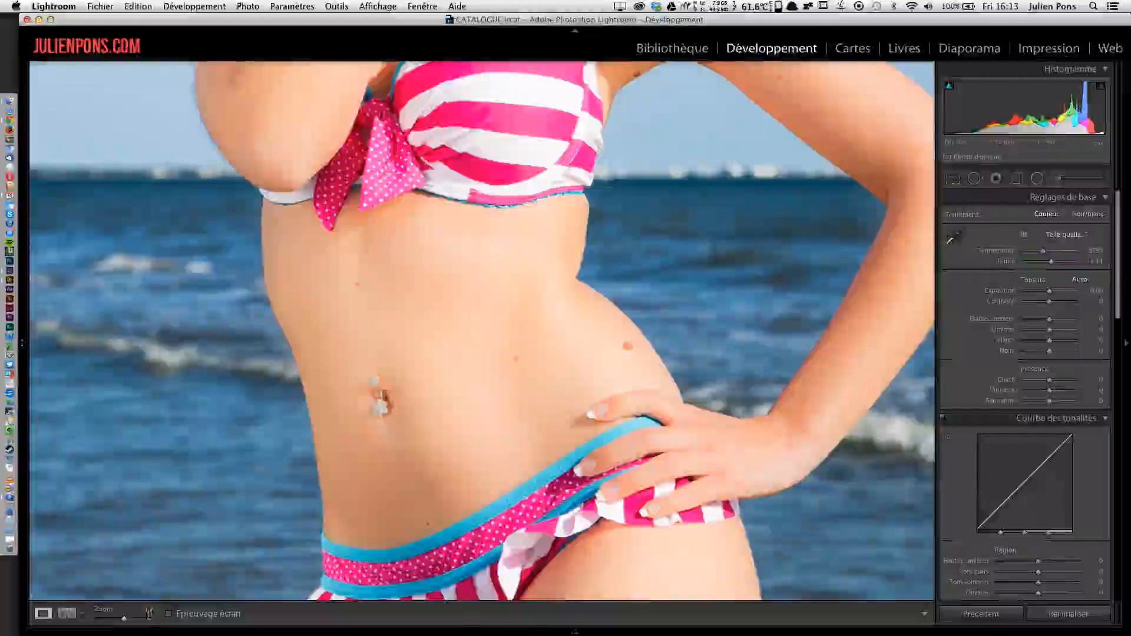
mouse_move(223, 629)
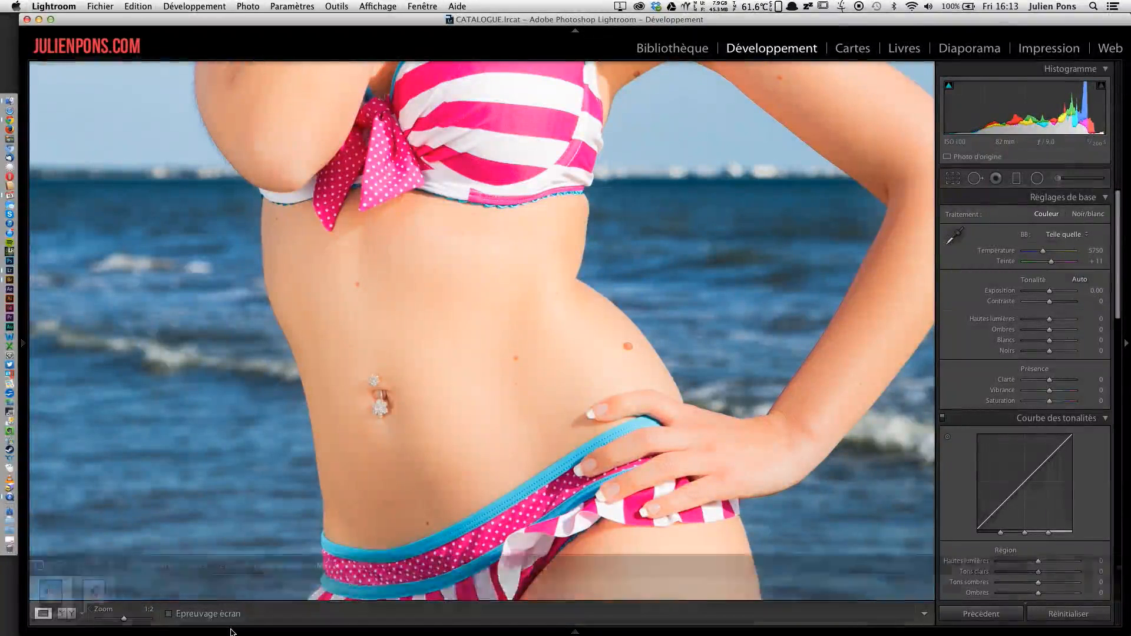
click(125, 619)
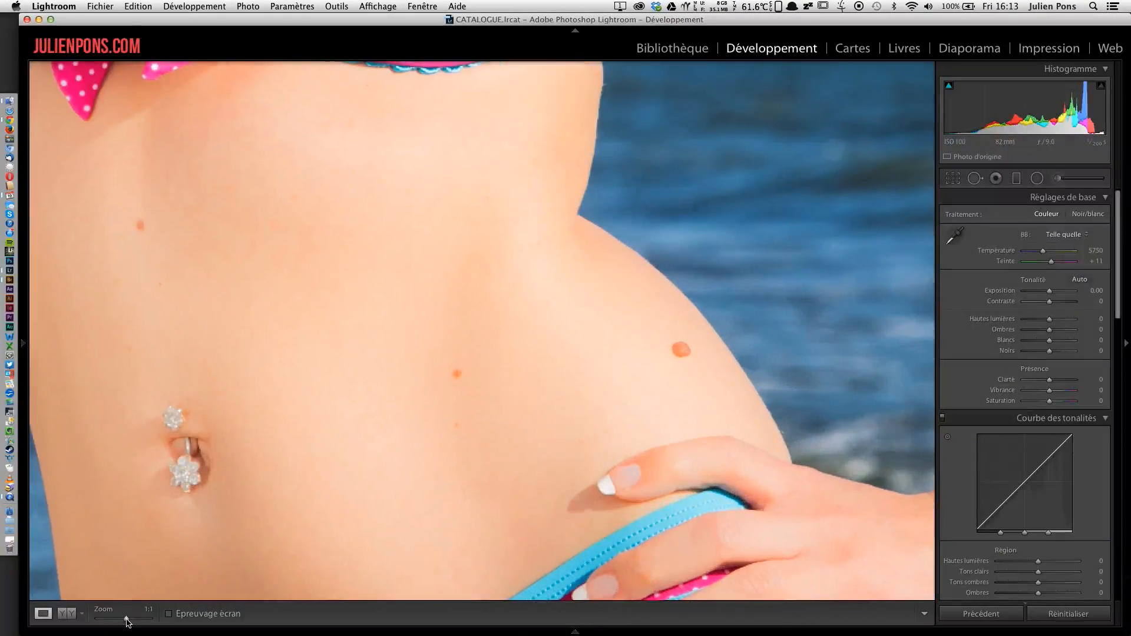
drag(369, 212, 562, 282)
Step: Start Spot Removal in heal mode, reduce the brush to size 23 and heal the marks on the upper torso and above the navel
click(975, 178)
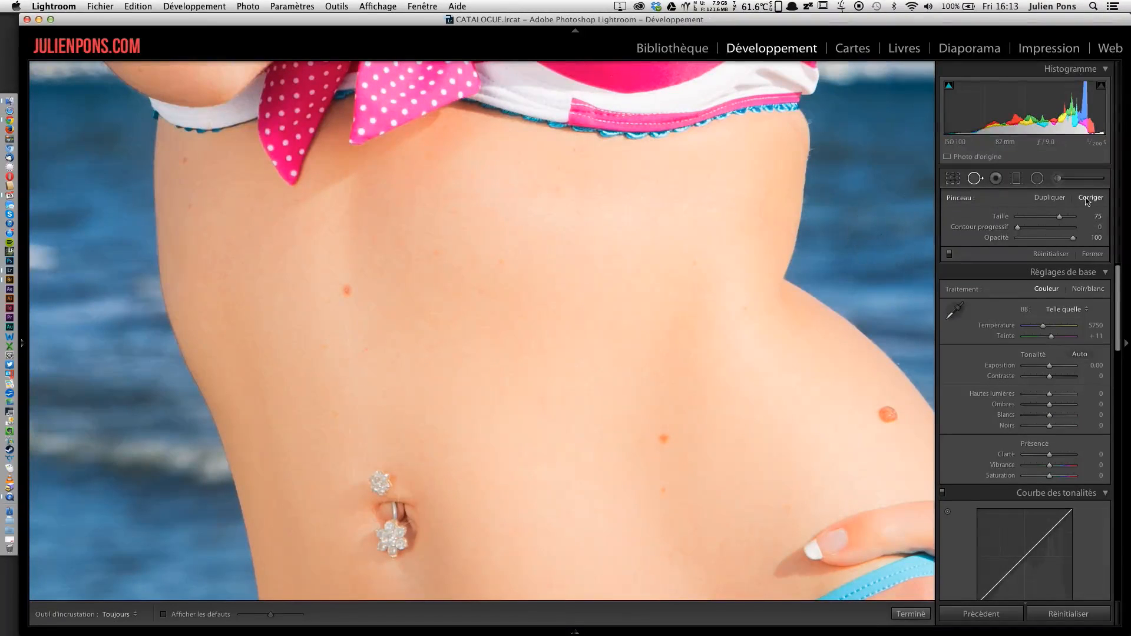
scroll(265, 281, down, 3)
scroll(265, 282, down, 10)
click(185, 159)
click(347, 291)
scroll(424, 268, down, 2)
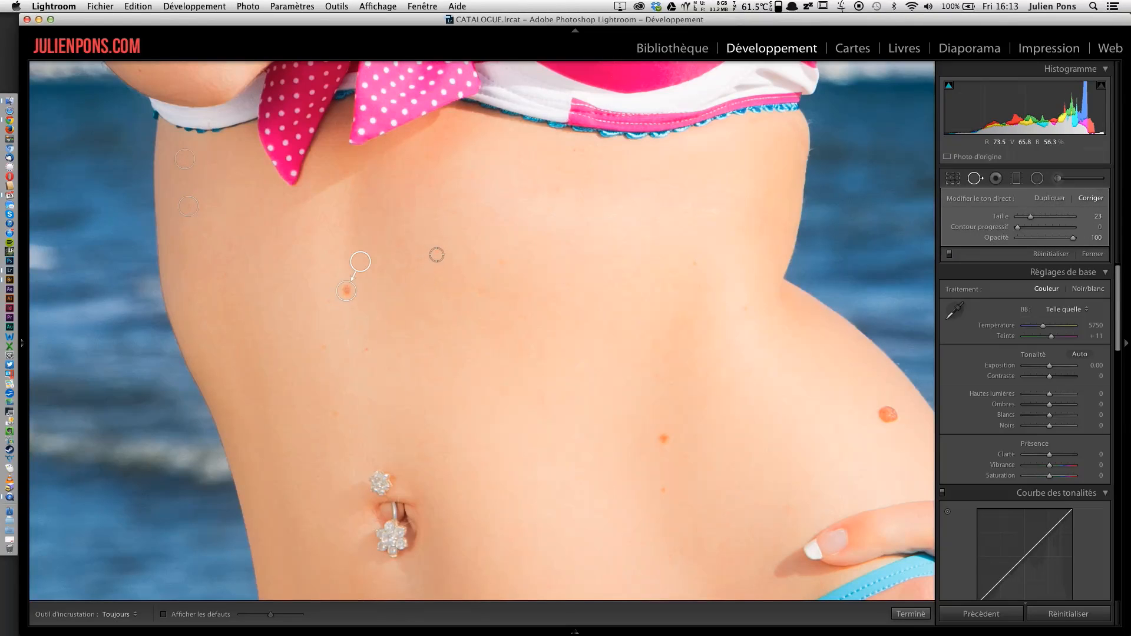
Step: Heal the remaining small moles and spots across the belly, on both sides of the navel
click(415, 259)
click(664, 492)
mouse_move(665, 436)
mouse_down()
mouse_move(729, 447)
mouse_move(739, 381)
mouse_move(625, 371)
mouse_up()
drag(753, 383, 709, 373)
click(367, 349)
click(321, 347)
click(334, 414)
click(327, 304)
Step: Reduce the healing brush to size 12 and heal the skin fold beside the navel with one long stroke
scroll(450, 457, down, 2)
click(417, 460)
drag(417, 460, 526, 440)
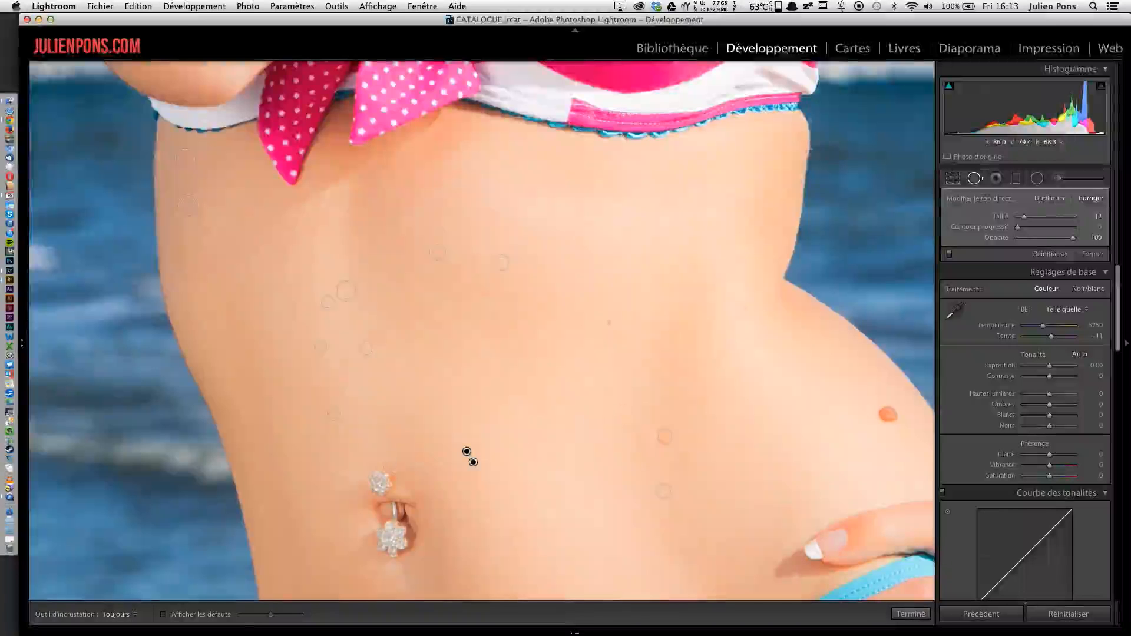
Step: Heal the fine lines and marks below the bikini top with short strokes on both sides of the upper belly
click(556, 189)
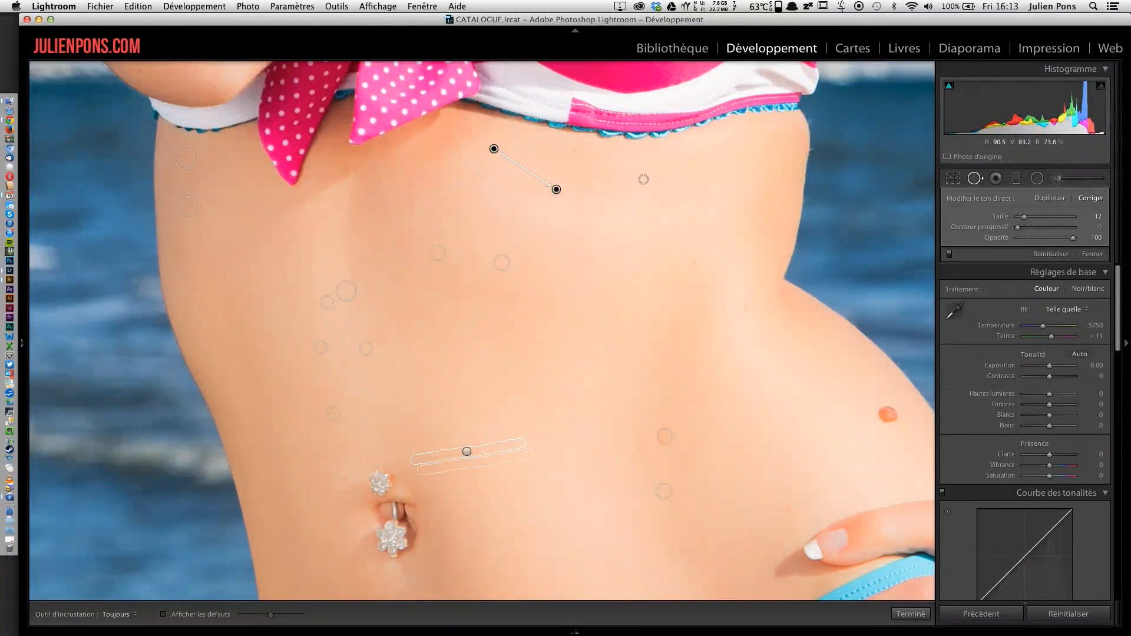
drag(641, 178, 770, 203)
mouse_move(578, 150)
mouse_down()
mouse_move(685, 213)
mouse_move(737, 222)
mouse_up()
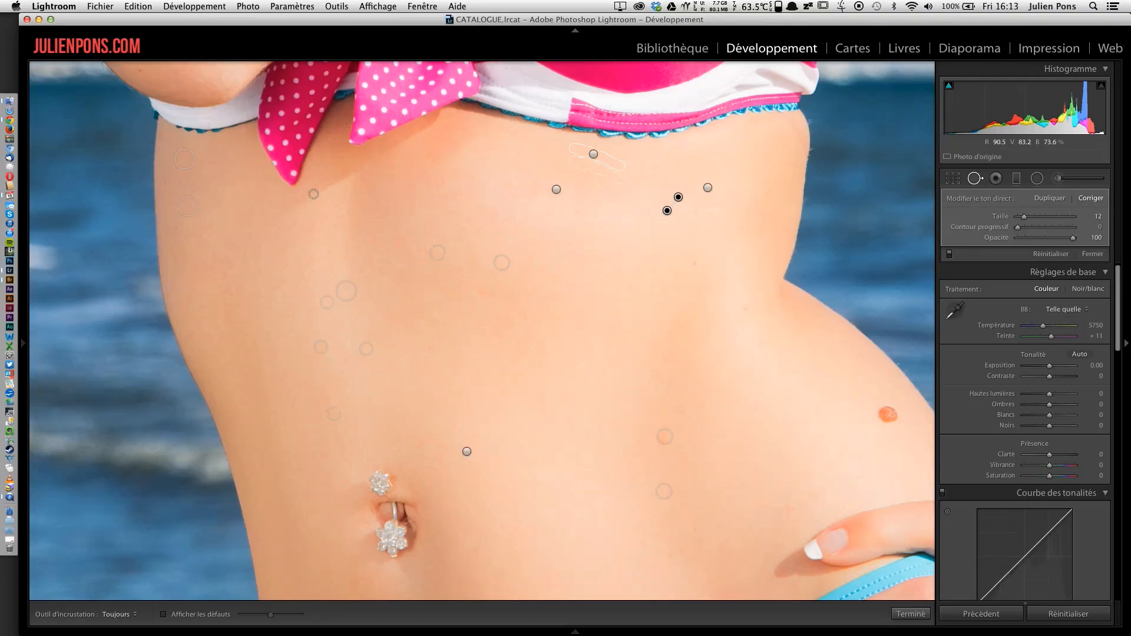
drag(314, 194, 263, 207)
drag(333, 215, 296, 234)
drag(471, 177, 455, 170)
Step: Enlarge the healing brush to size 15 and remove the large mole on the hip and the small spot on the forearm
drag(660, 281, 441, 91)
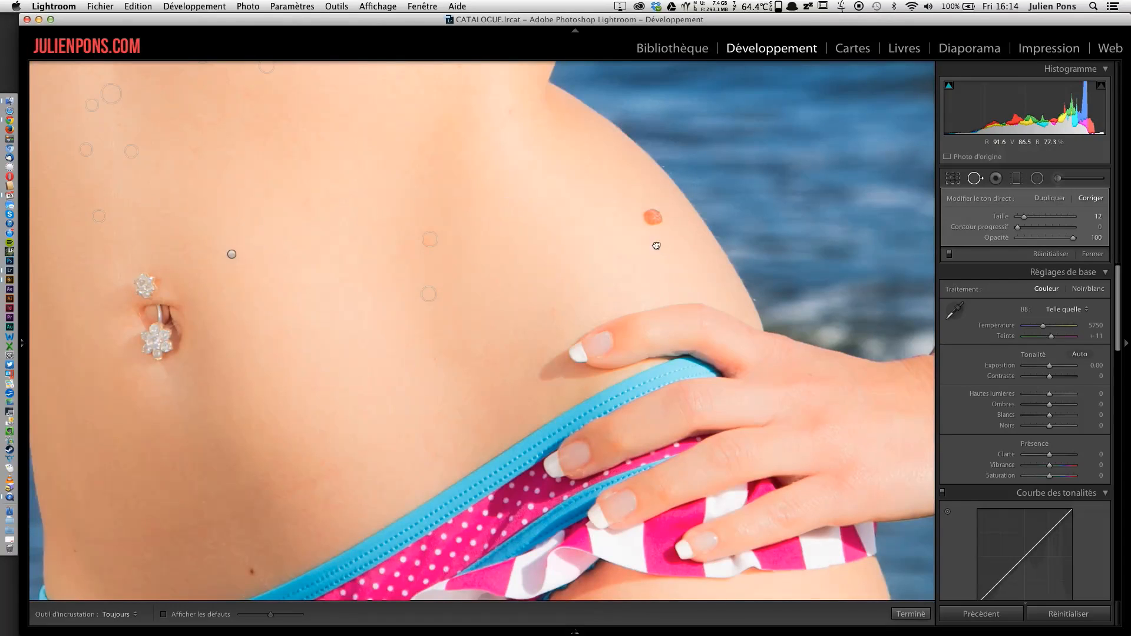
drag(654, 231, 345, 136)
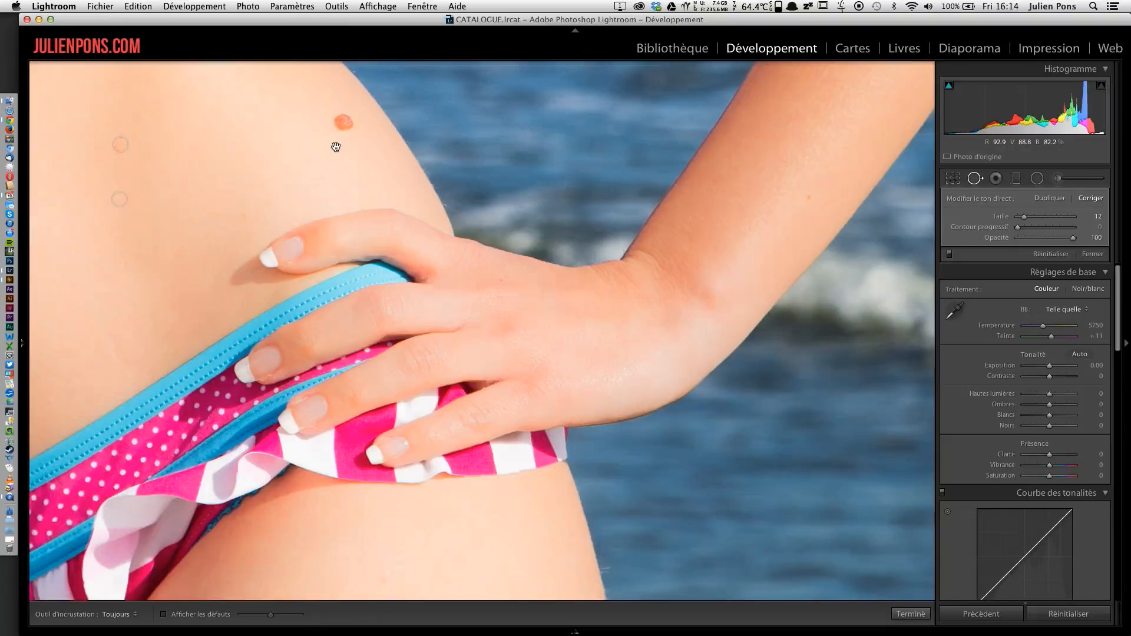
drag(379, 258, 424, 369)
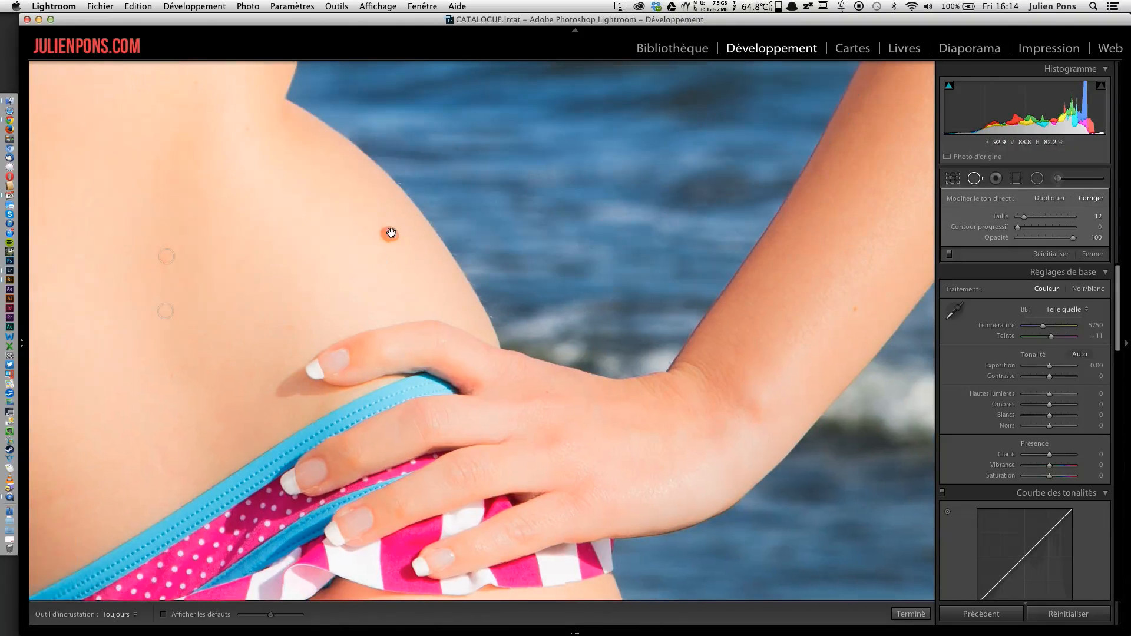
scroll(389, 234, up, 3)
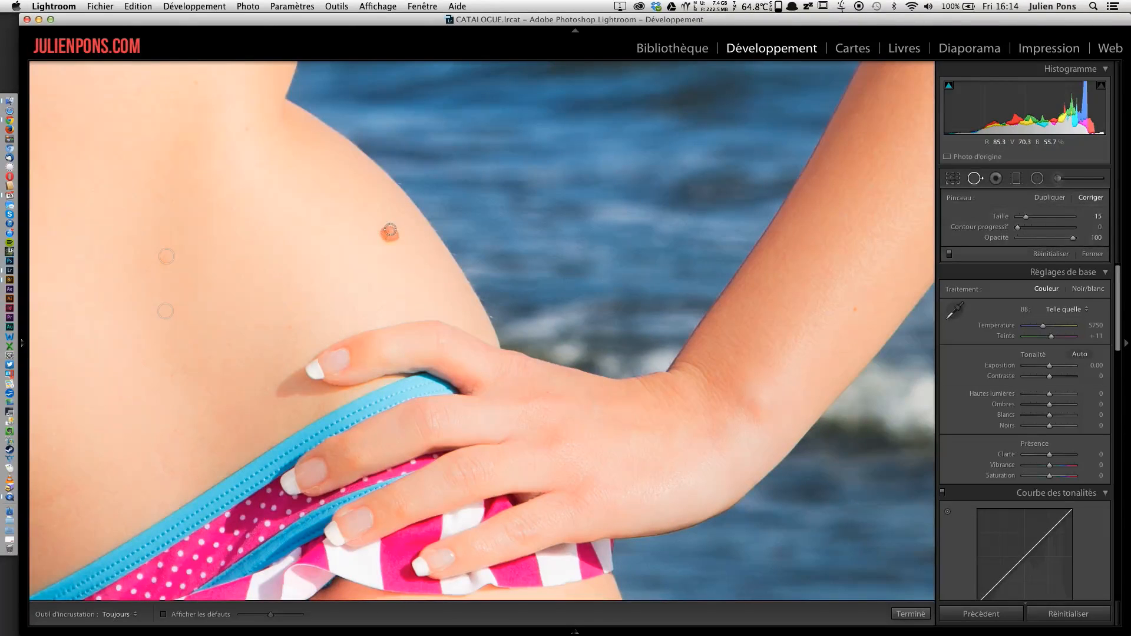
drag(390, 230, 384, 238)
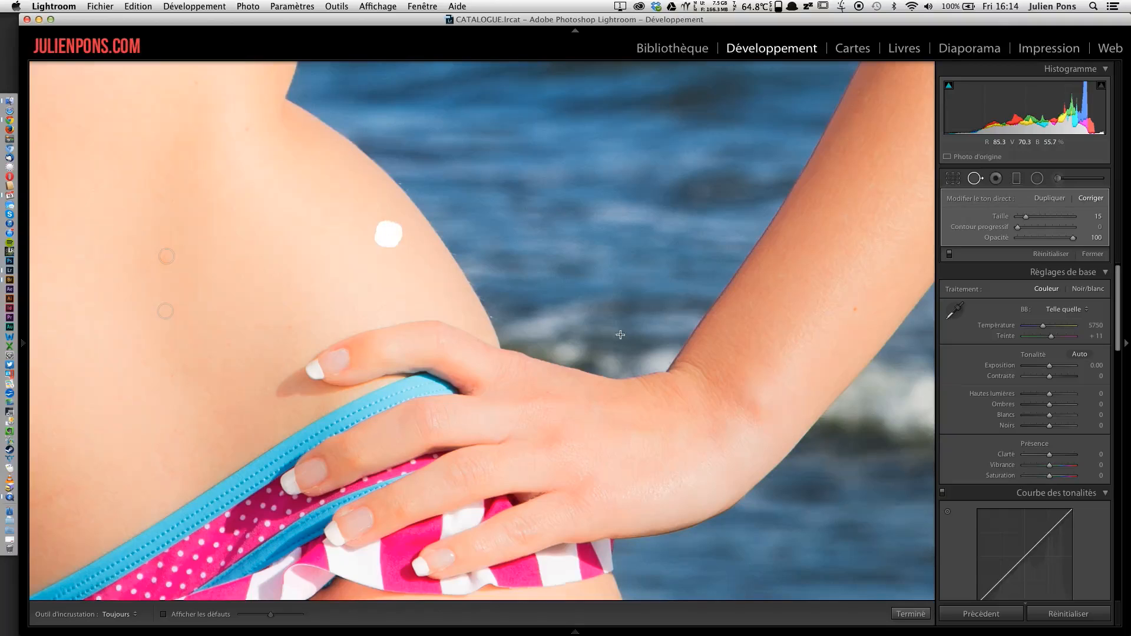
click(853, 306)
Step: Heal the lower belly fold with a long stroke, move its source to cleaner skin above, and remove the mole above the waistband
drag(420, 362, 440, 351)
drag(286, 374, 687, 269)
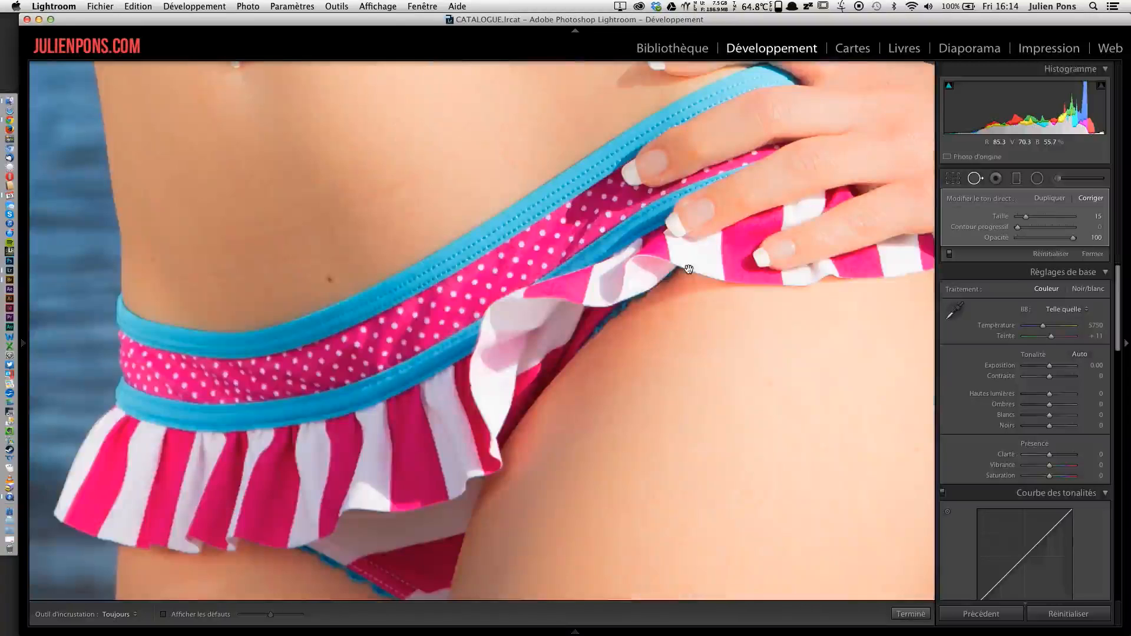
drag(488, 287, 506, 395)
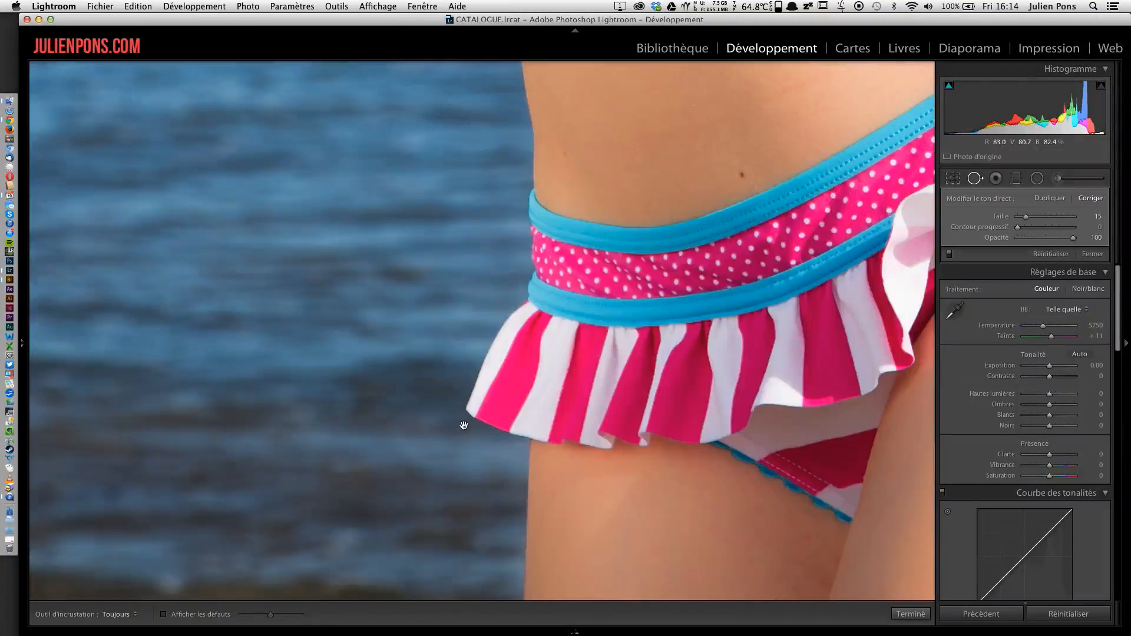
drag(463, 426, 447, 434)
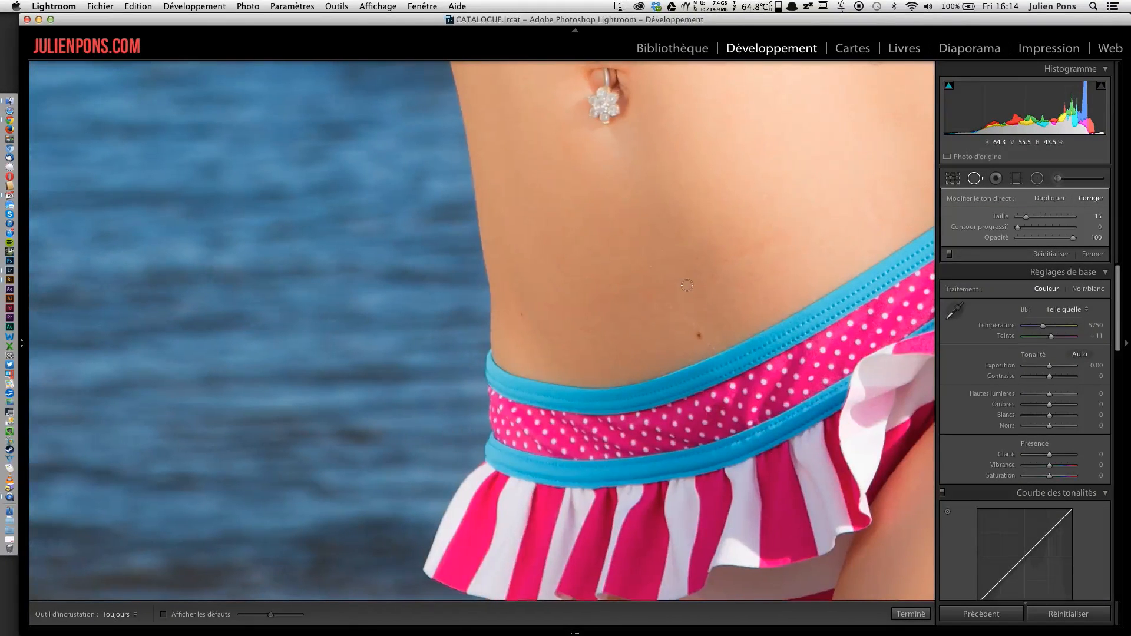
drag(551, 335, 732, 307)
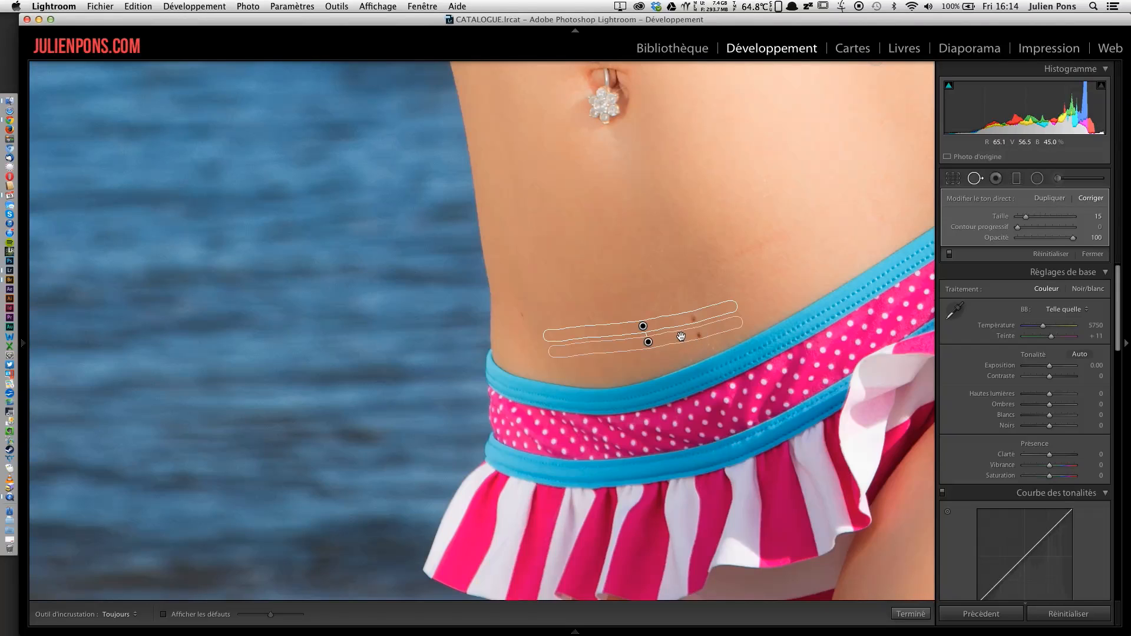
drag(681, 336, 662, 257)
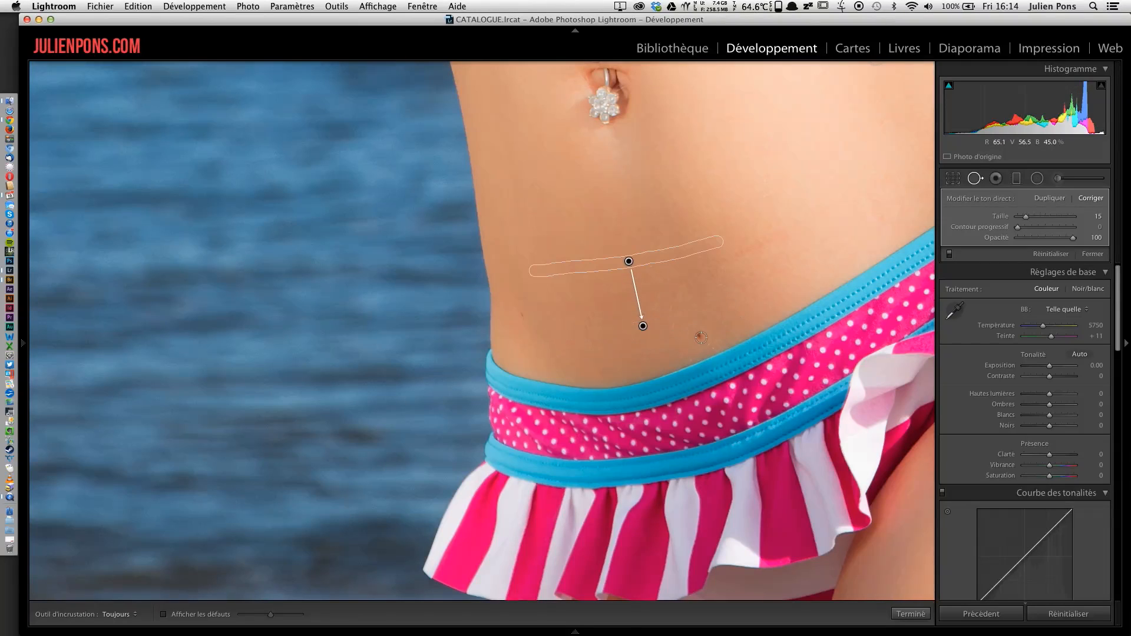
click(699, 336)
Step: Heal the slanting folds across the lower belly with two strokes and remove the small spot near the waist's edge
drag(791, 234, 565, 312)
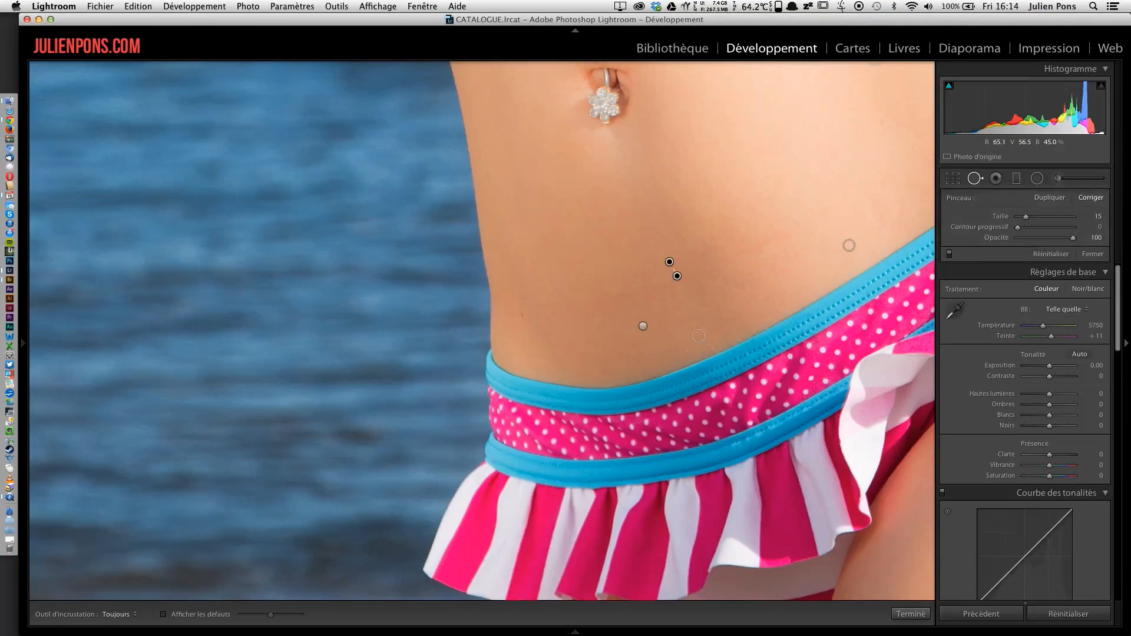
drag(851, 245, 725, 294)
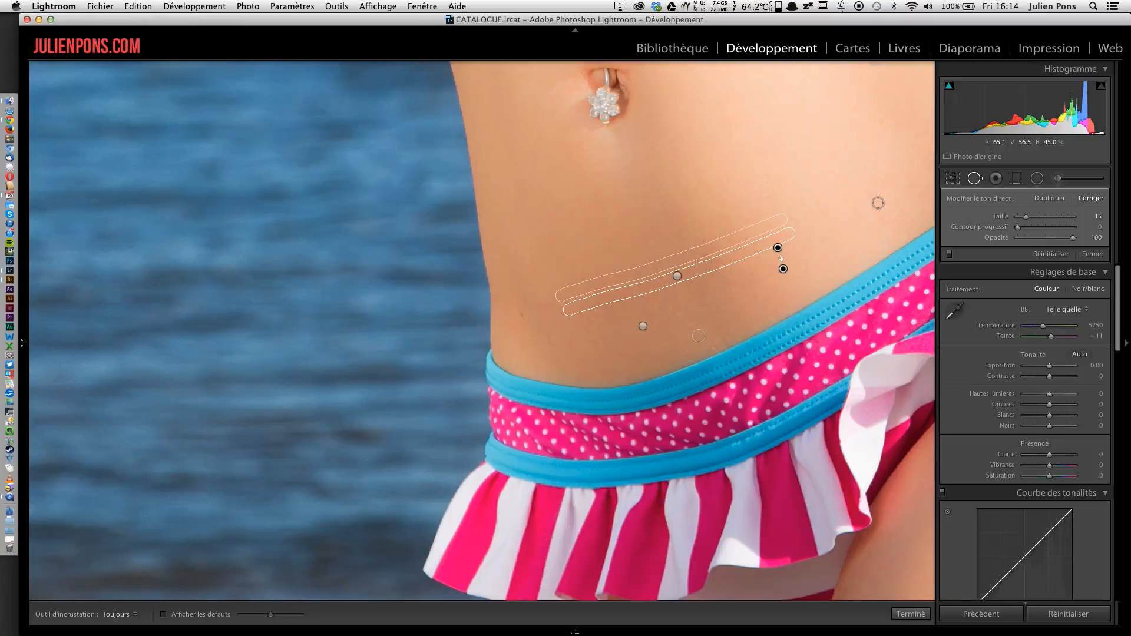
click(521, 313)
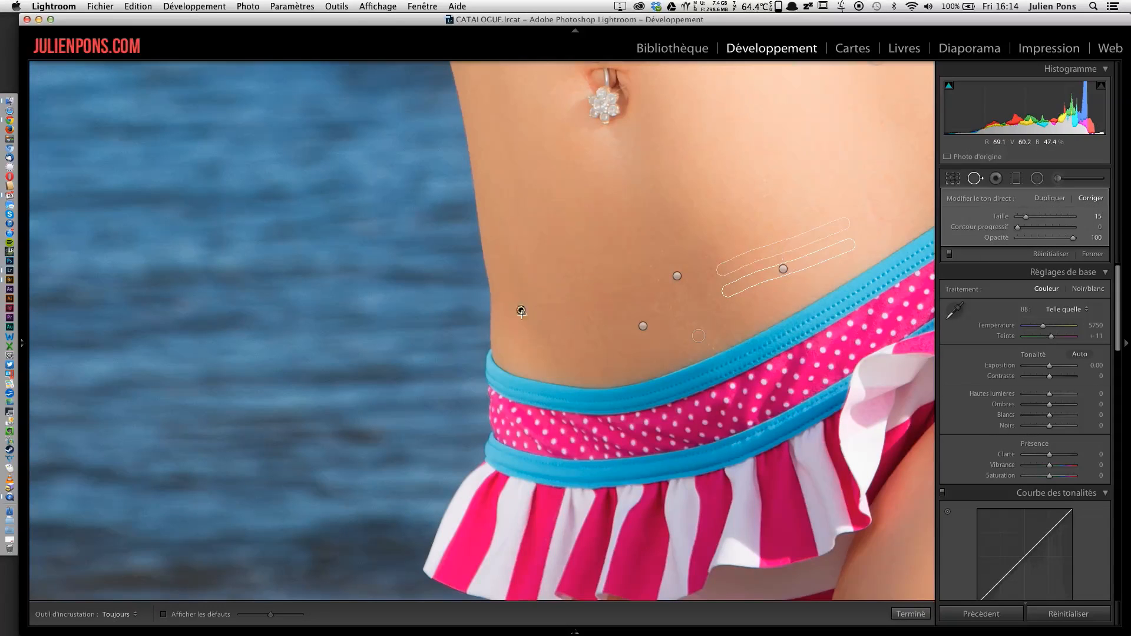
click(753, 9)
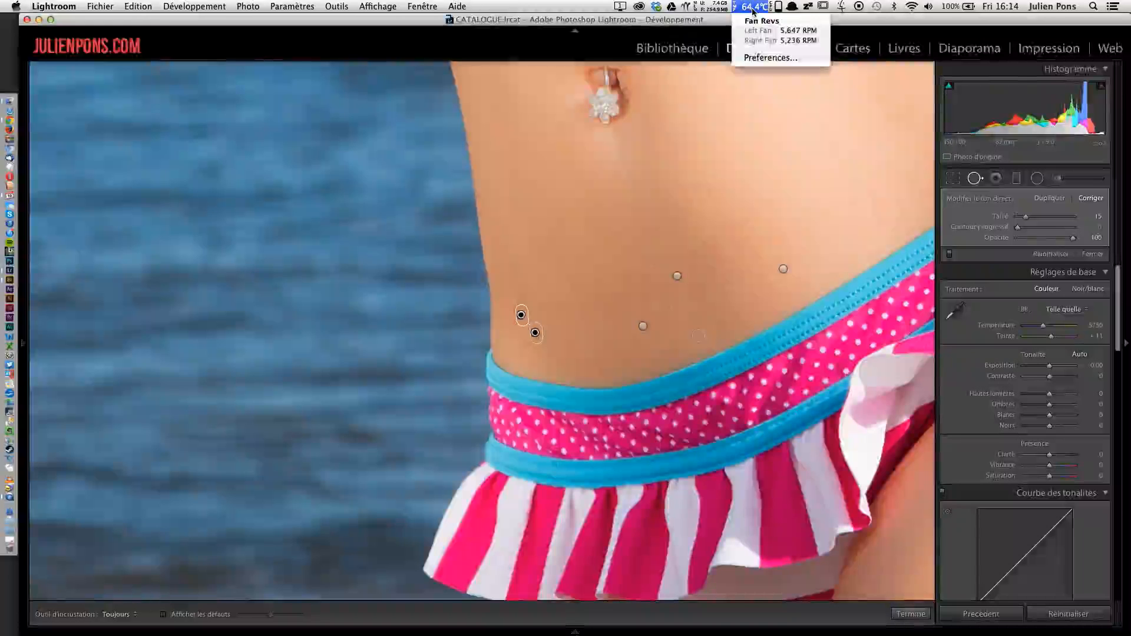
click(762, 9)
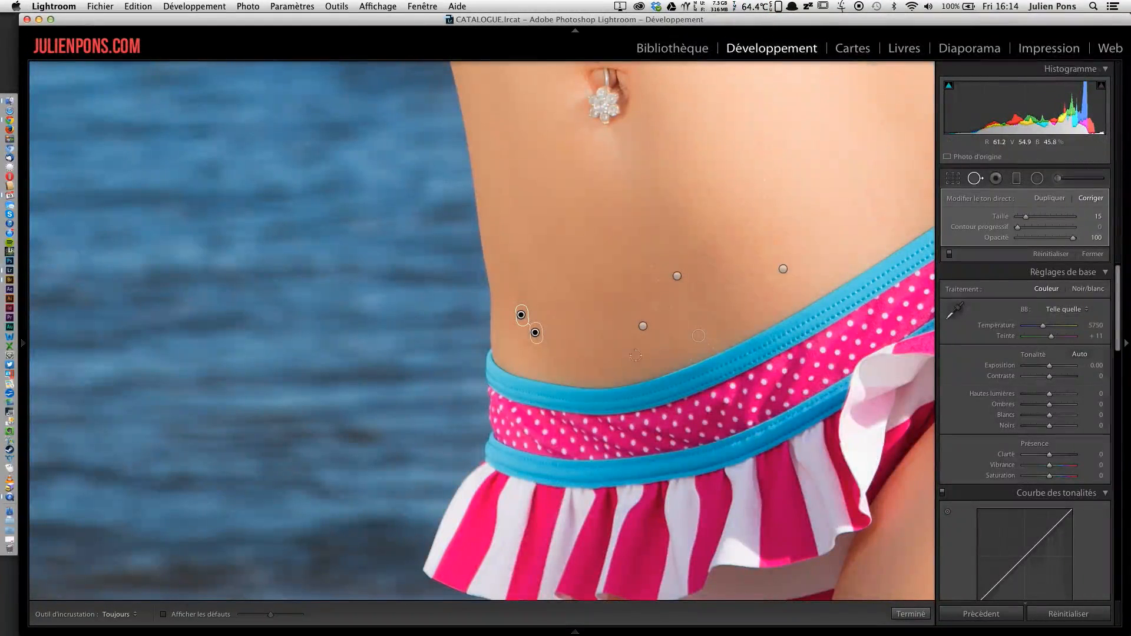
Step: Heal the marks on the shaded thigh with short strokes and remove the small mole on the front thigh
drag(440, 123, 417, 113)
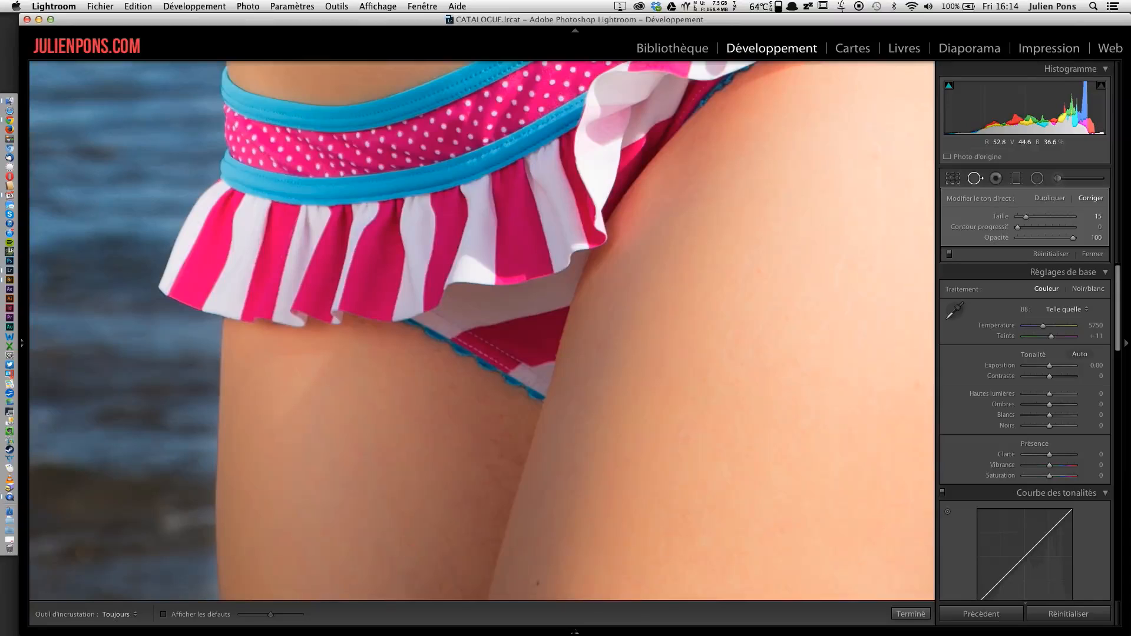
drag(405, 545, 419, 556)
drag(429, 360, 458, 397)
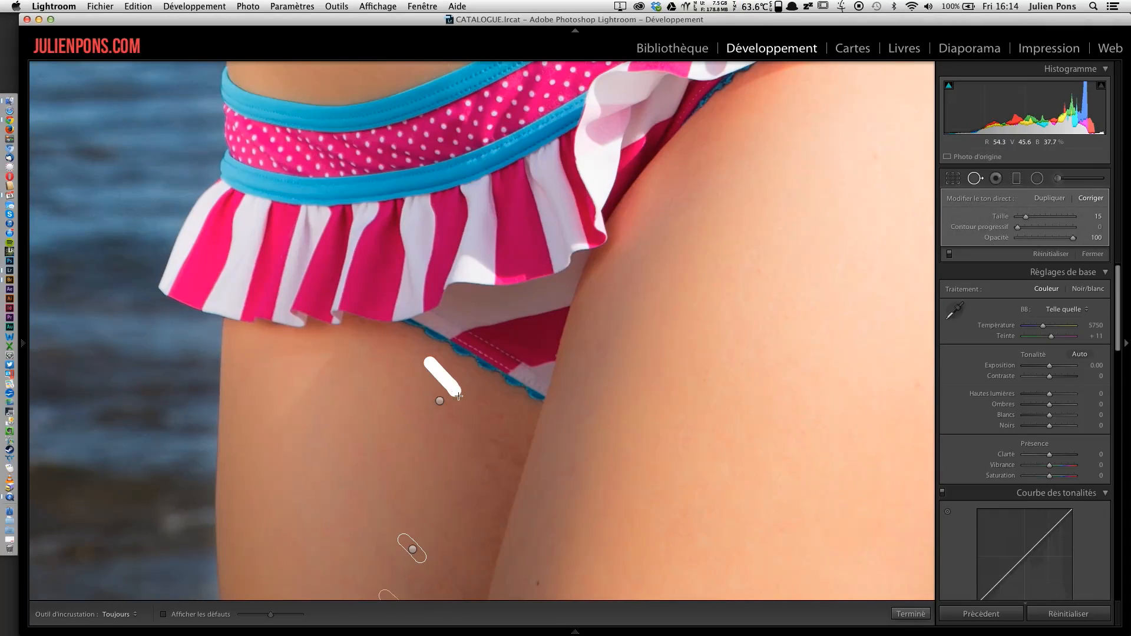
click(537, 582)
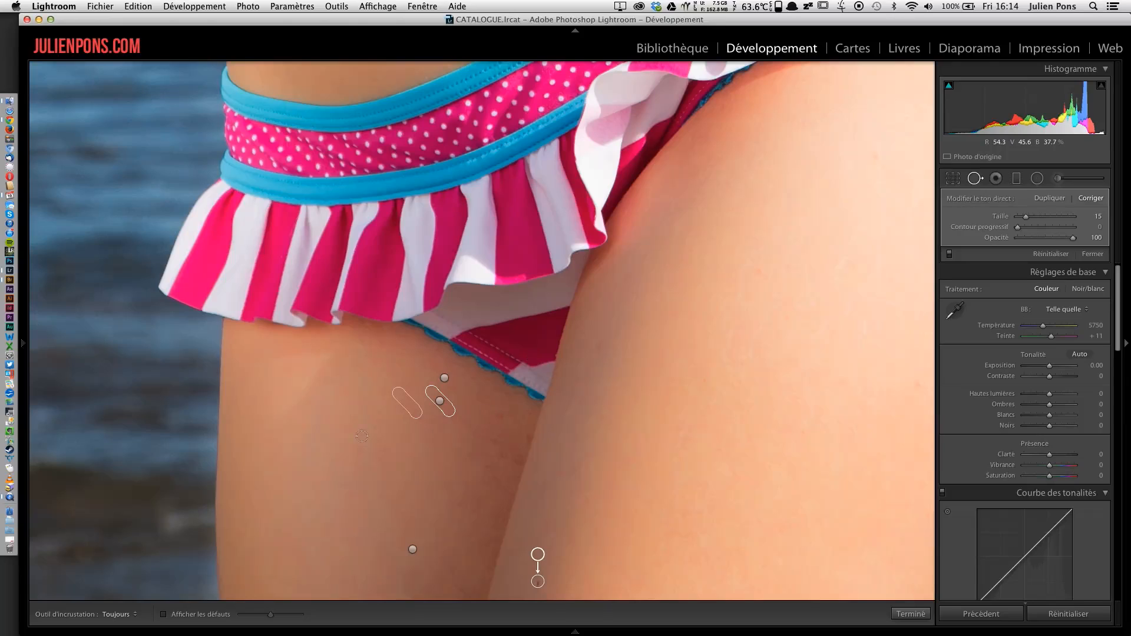
mouse_move(351, 431)
mouse_down()
mouse_move(366, 460)
mouse_move(381, 445)
mouse_move(392, 468)
mouse_up()
Step: Heal the dark marks on the inner, lower and upper parts of the shaded thigh, moving one source to smoother skin
click(494, 416)
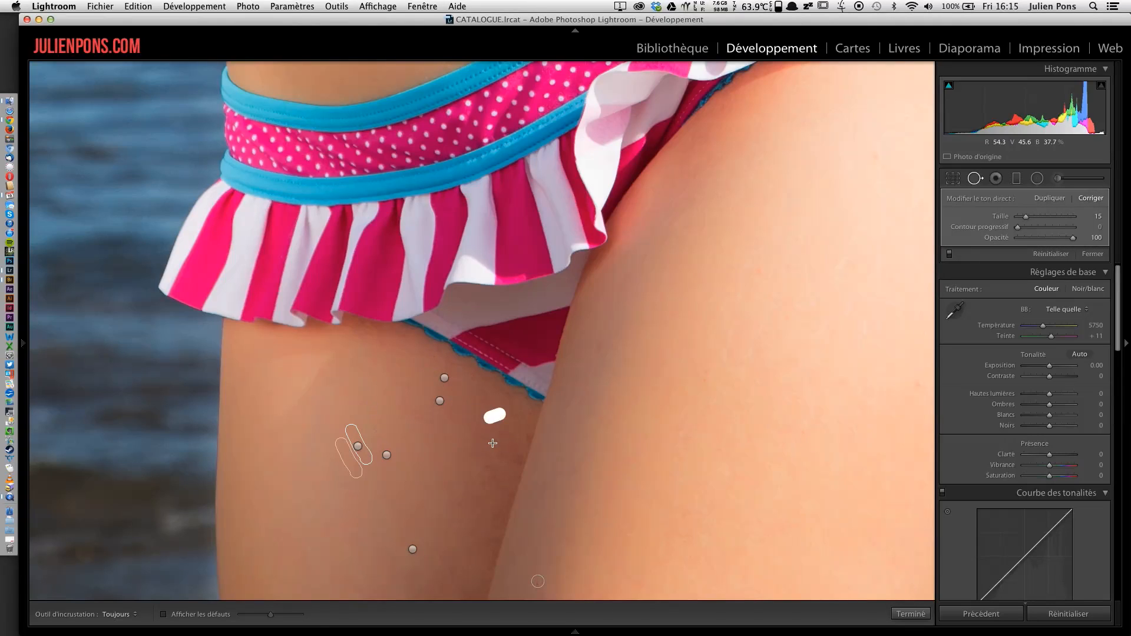
click(492, 441)
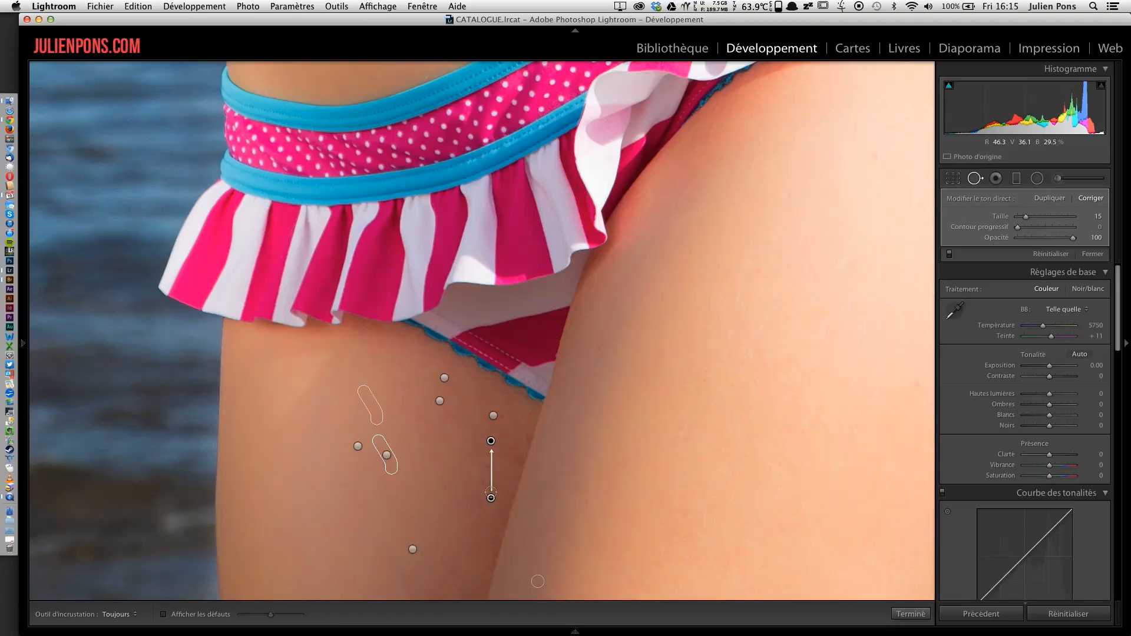
mouse_move(491, 498)
mouse_down()
mouse_move(467, 486)
mouse_move(439, 442)
mouse_up()
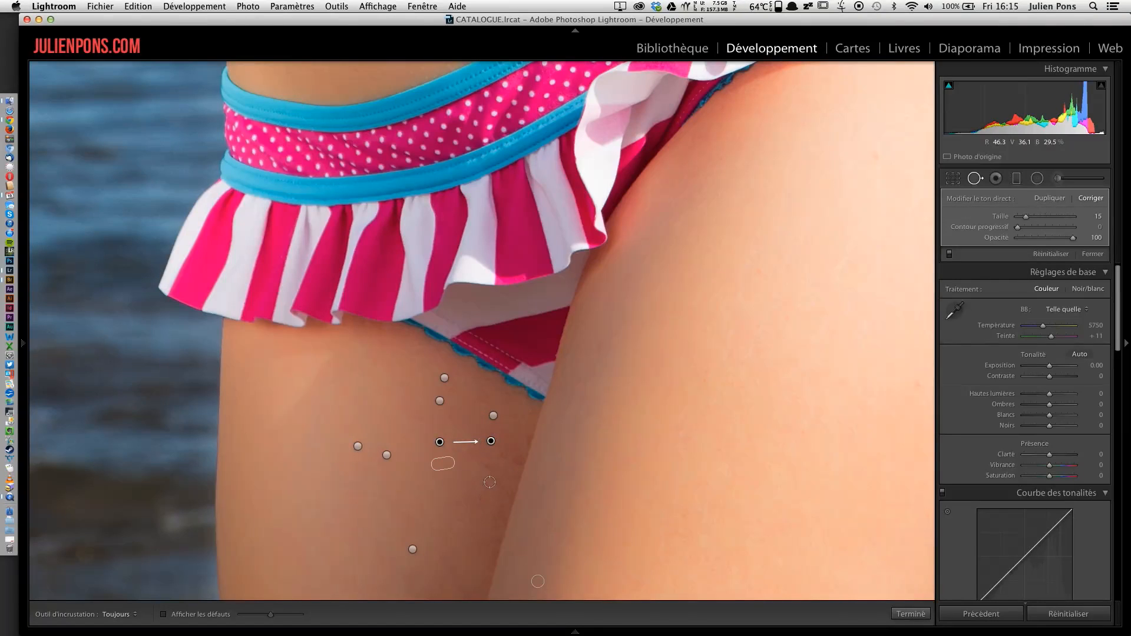
click(505, 457)
drag(497, 488, 471, 497)
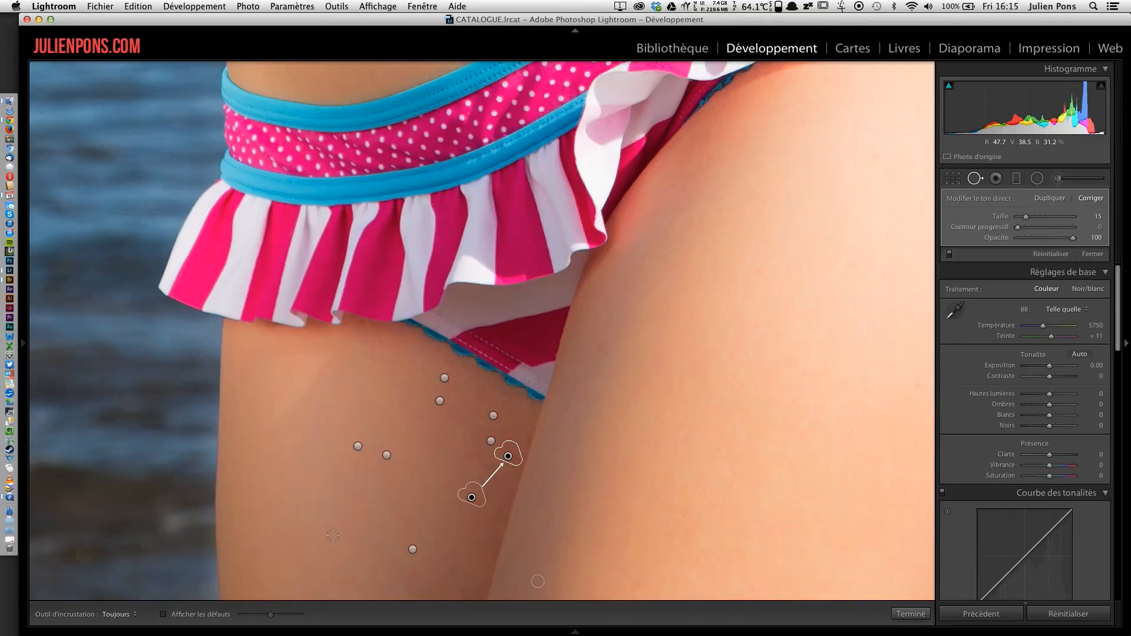
click(349, 543)
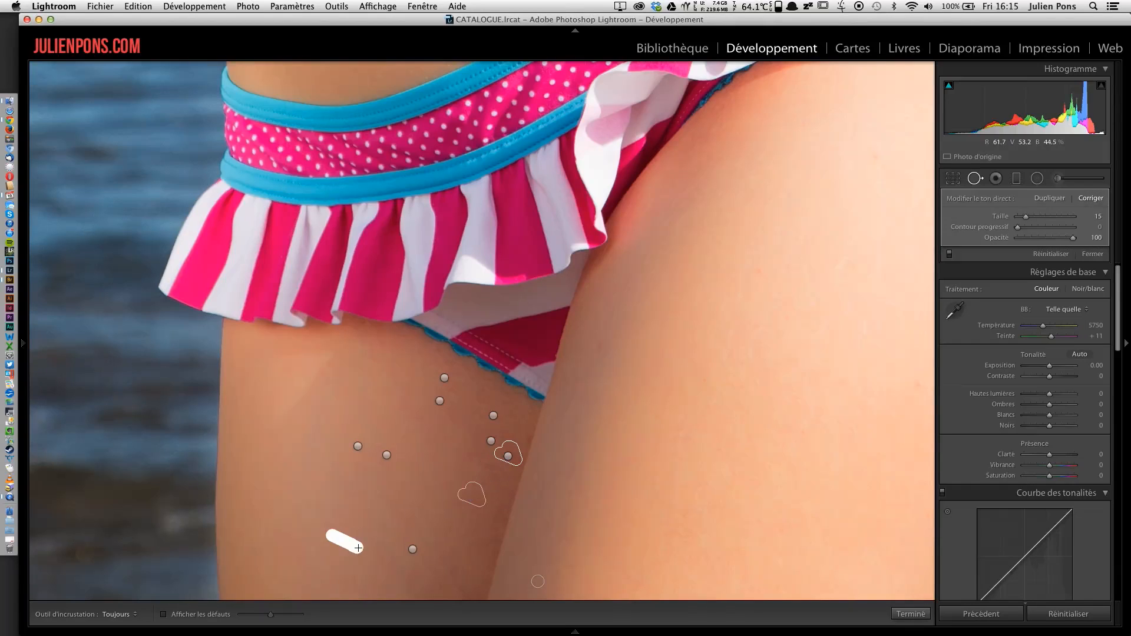
click(414, 407)
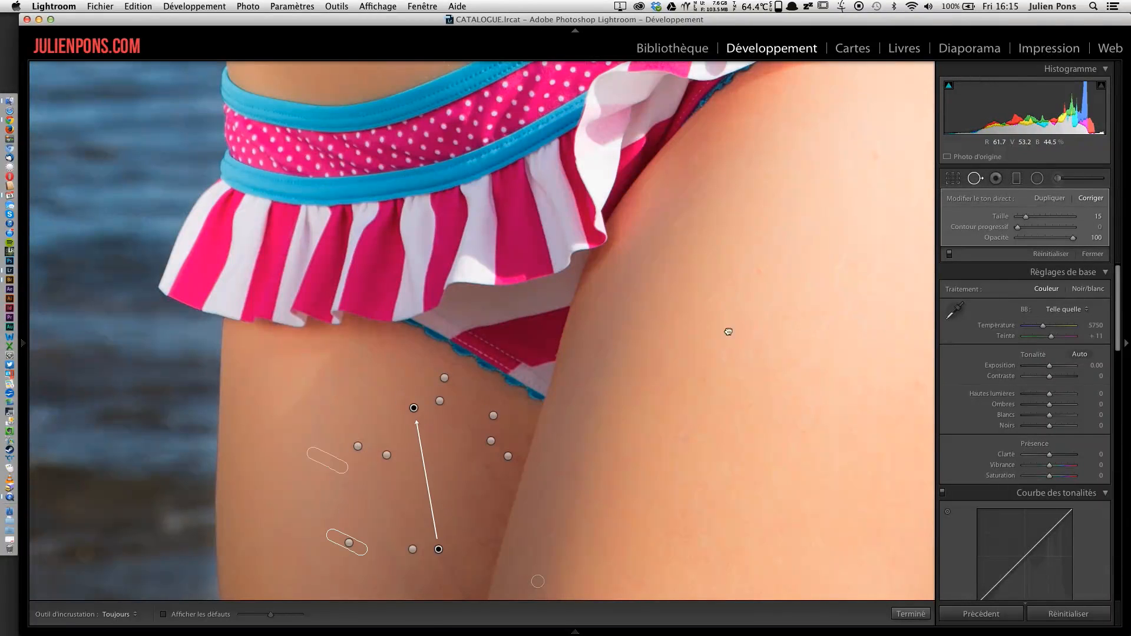
Step: Heal the small spots scattered across the front thigh and near its outer hip edge
scroll(411, 341, right, 2)
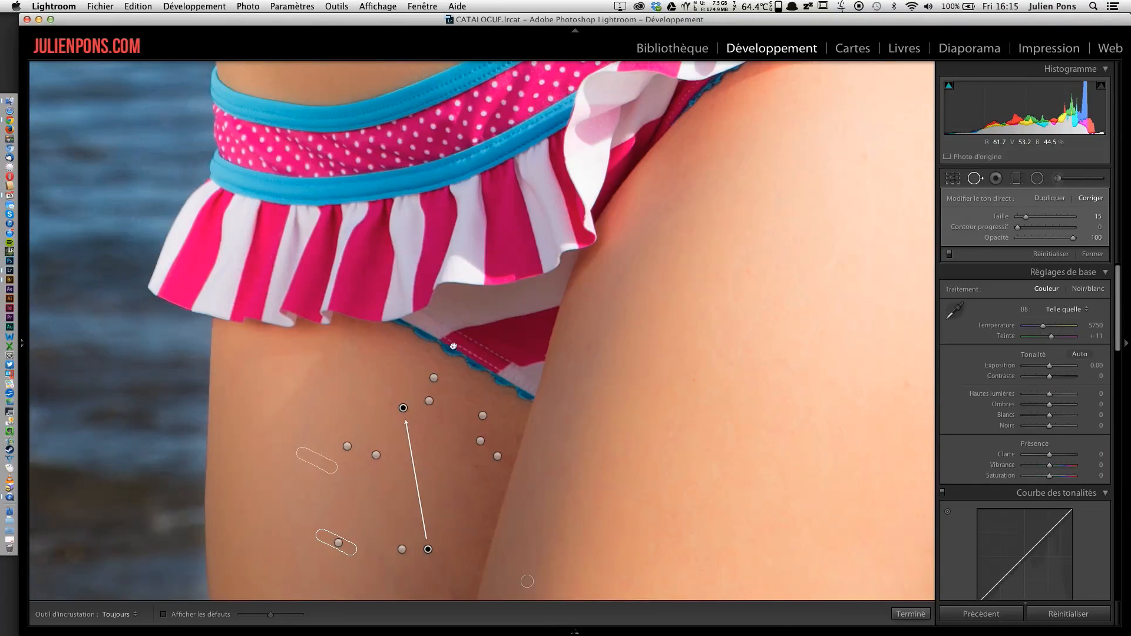
scroll(453, 346, right, 10)
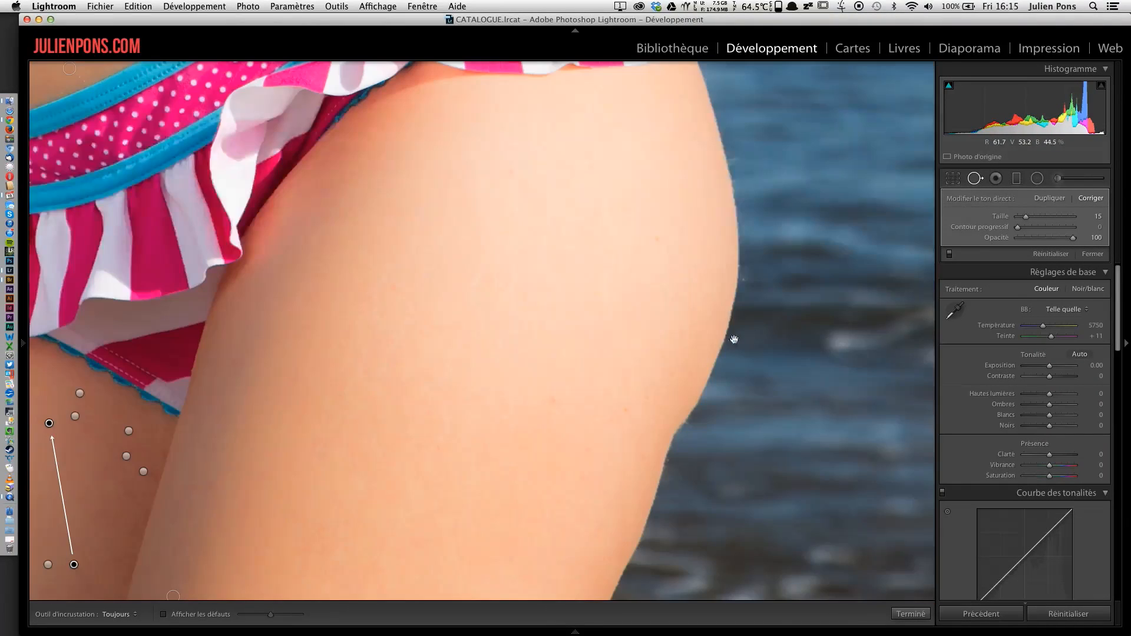
click(624, 406)
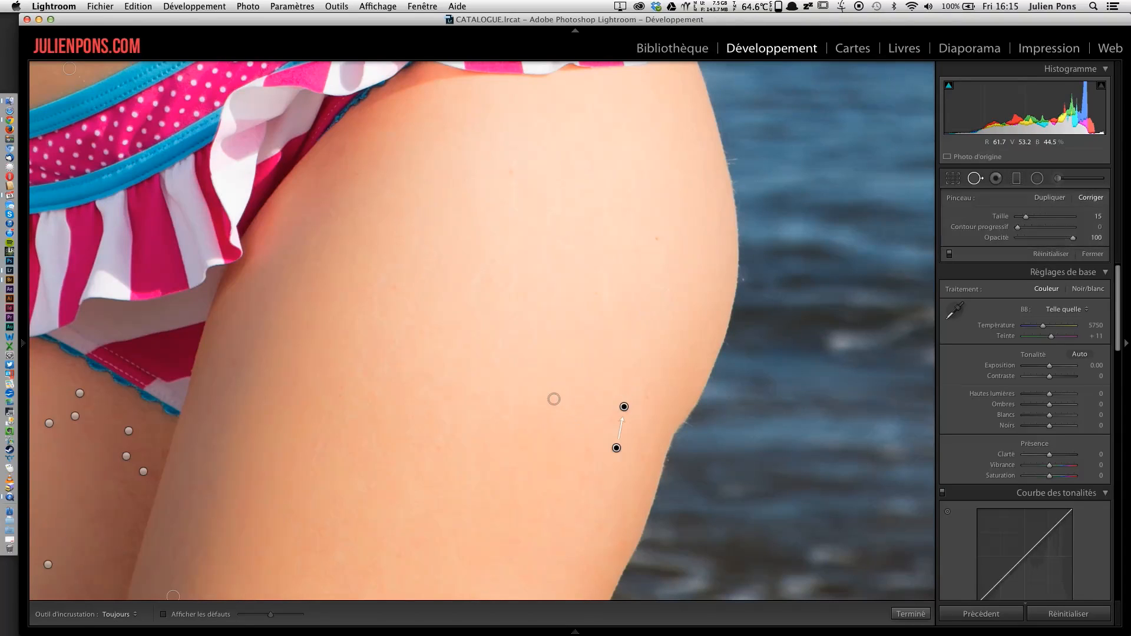
click(554, 399)
click(654, 238)
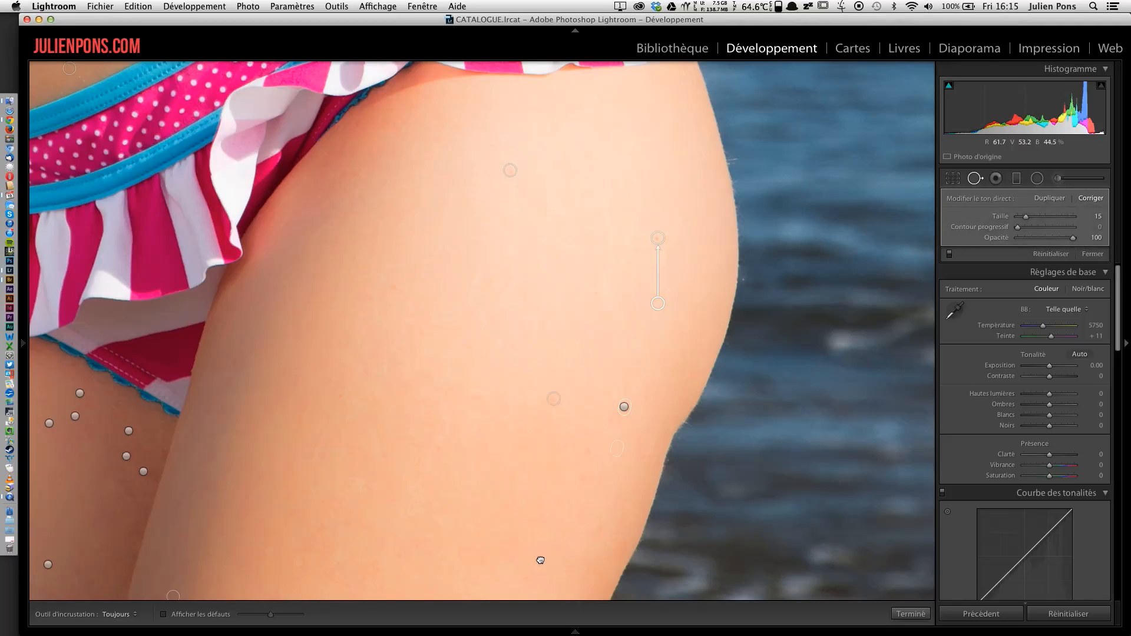
drag(540, 561, 540, 565)
Step: Remove the reddish mole on the inner side of the upper arm of the lowered arm
drag(568, 155, 667, 579)
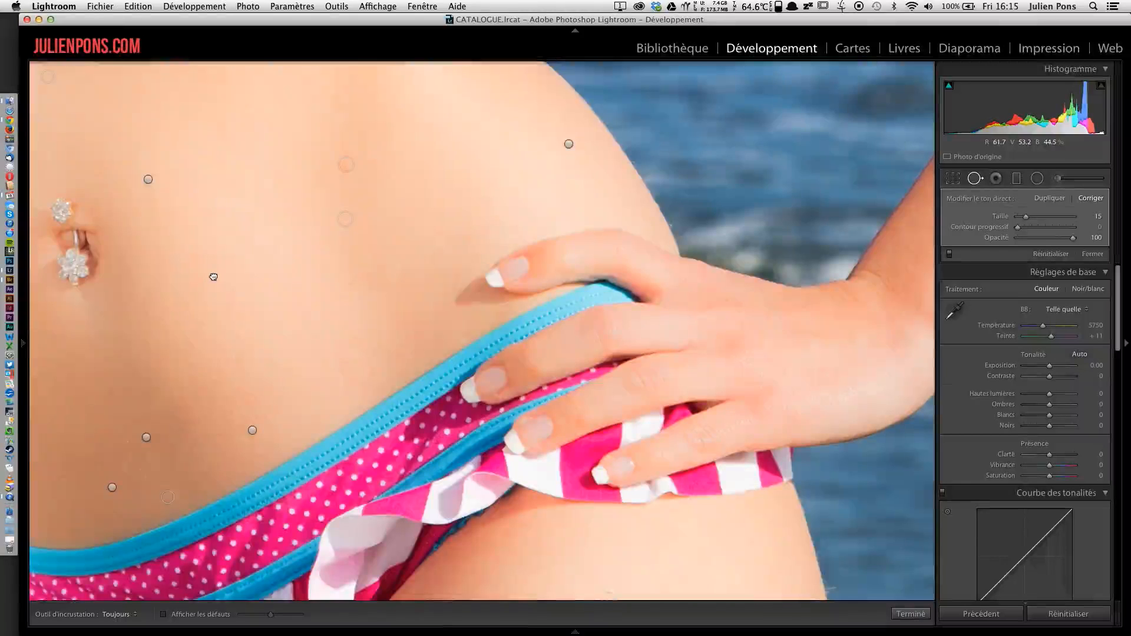
drag(775, 187, 213, 277)
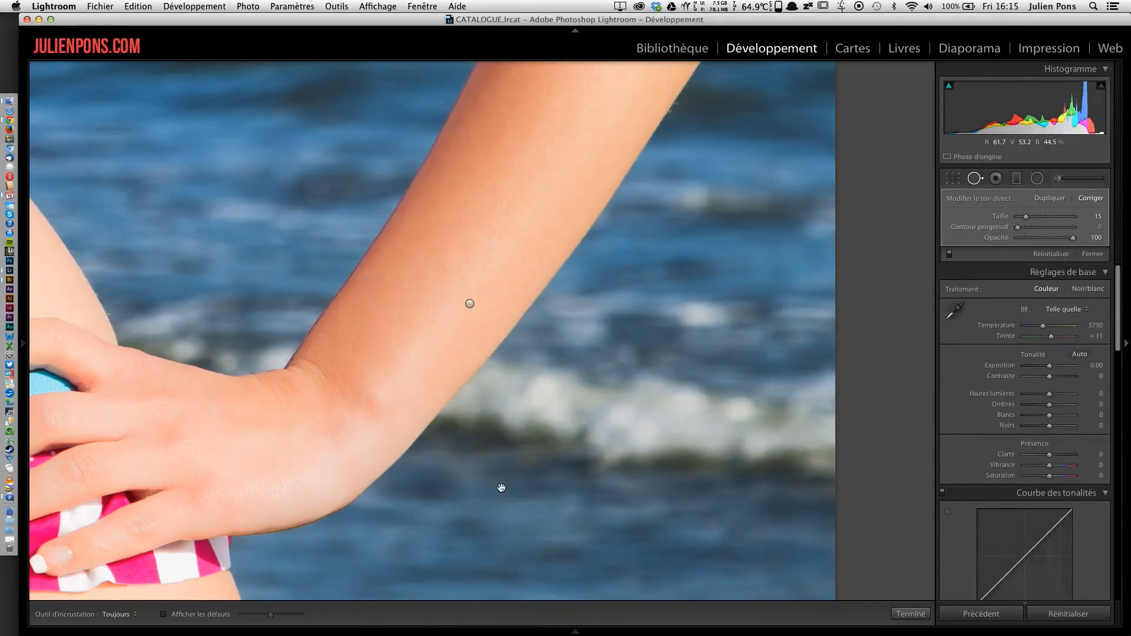
scroll(607, 195, up, 10)
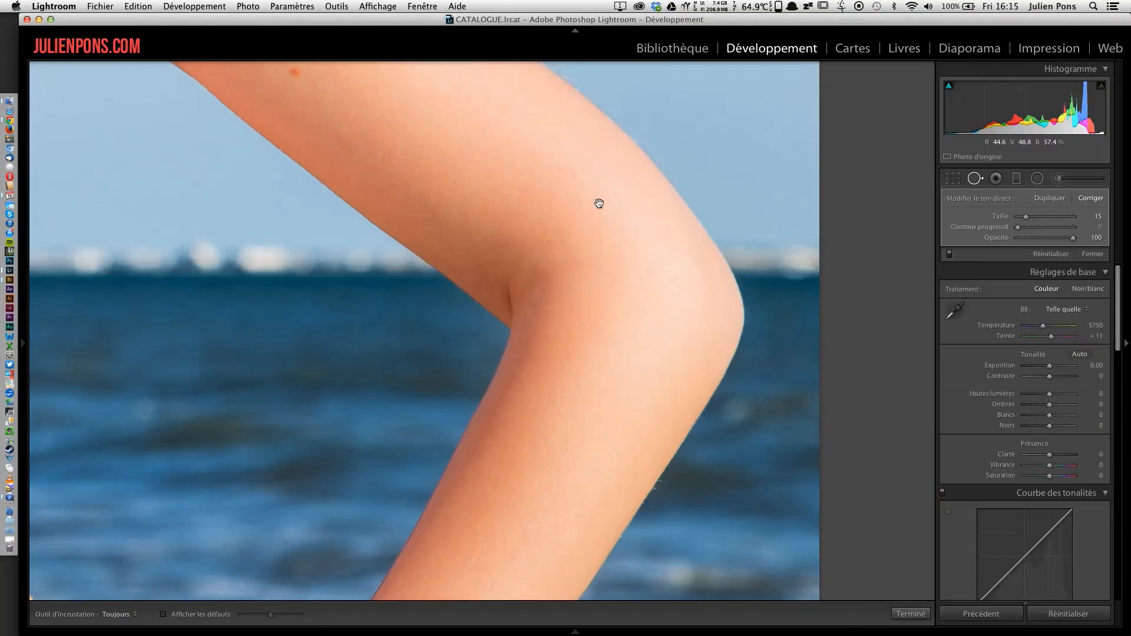
scroll(763, 490, up, 10)
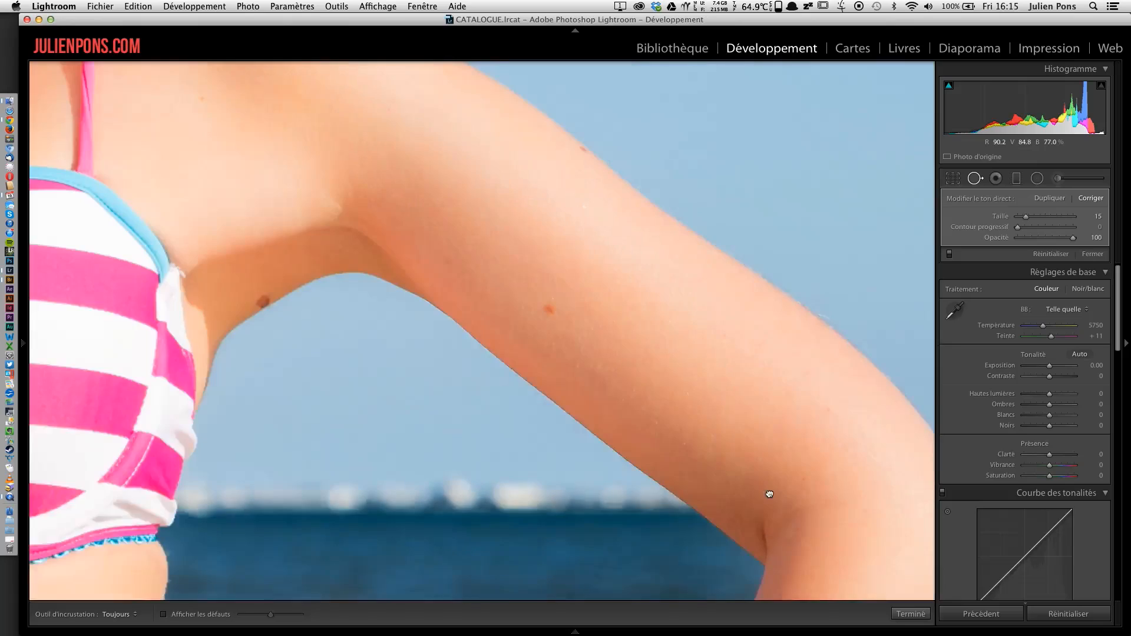
click(671, 425)
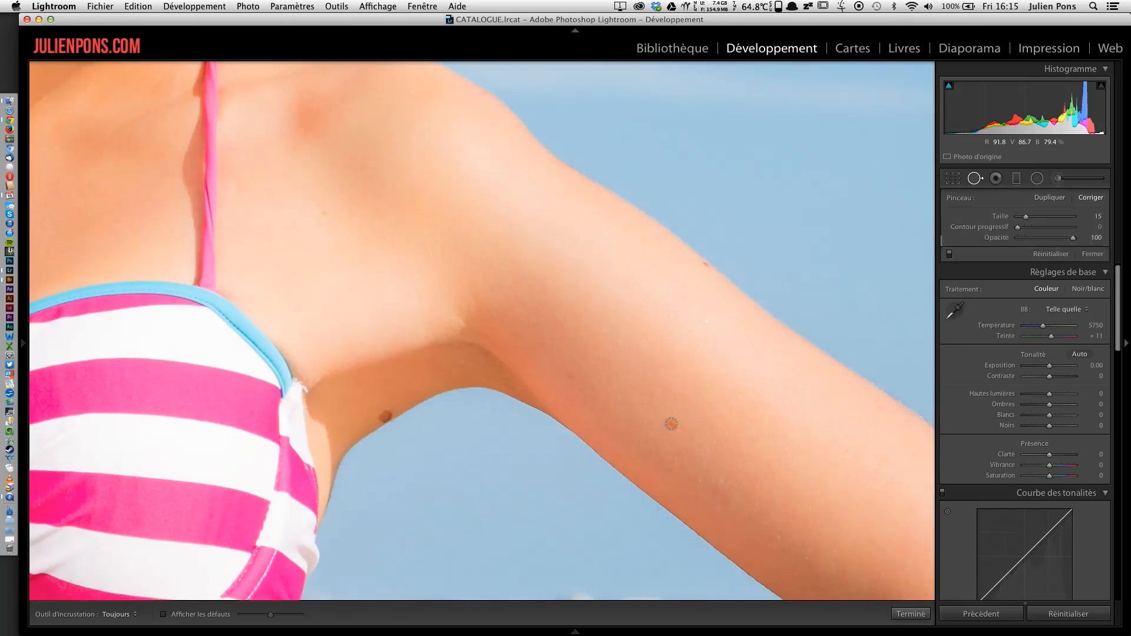
drag(671, 424, 682, 435)
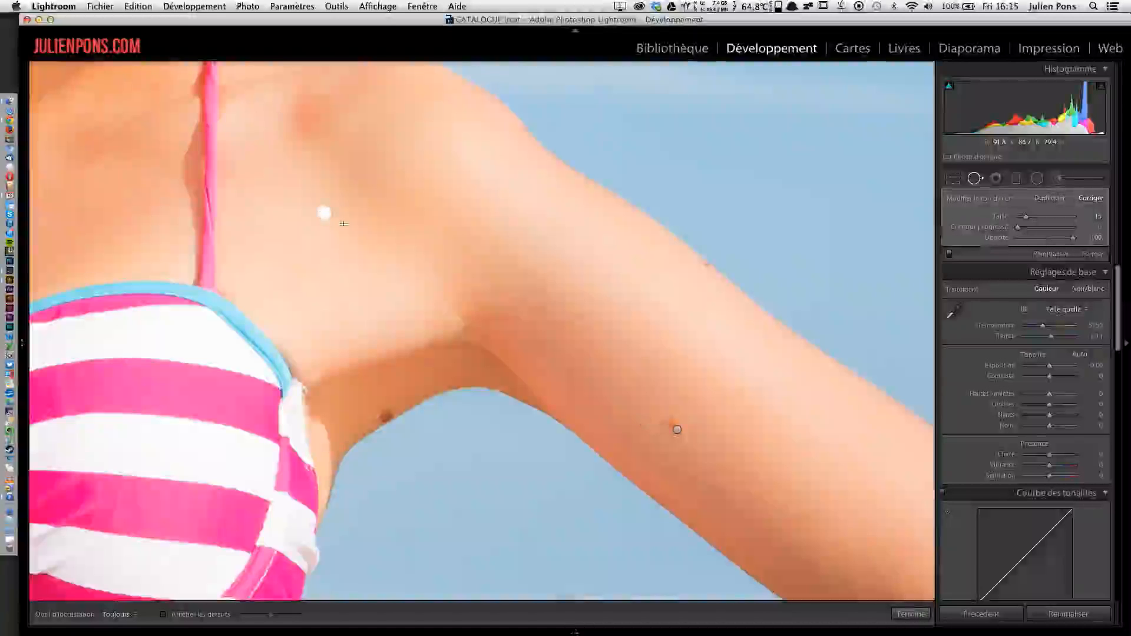
Step: Heal the small spot below the shoulder and the moles beside the armpit and on the upper arm's outer edge
click(323, 213)
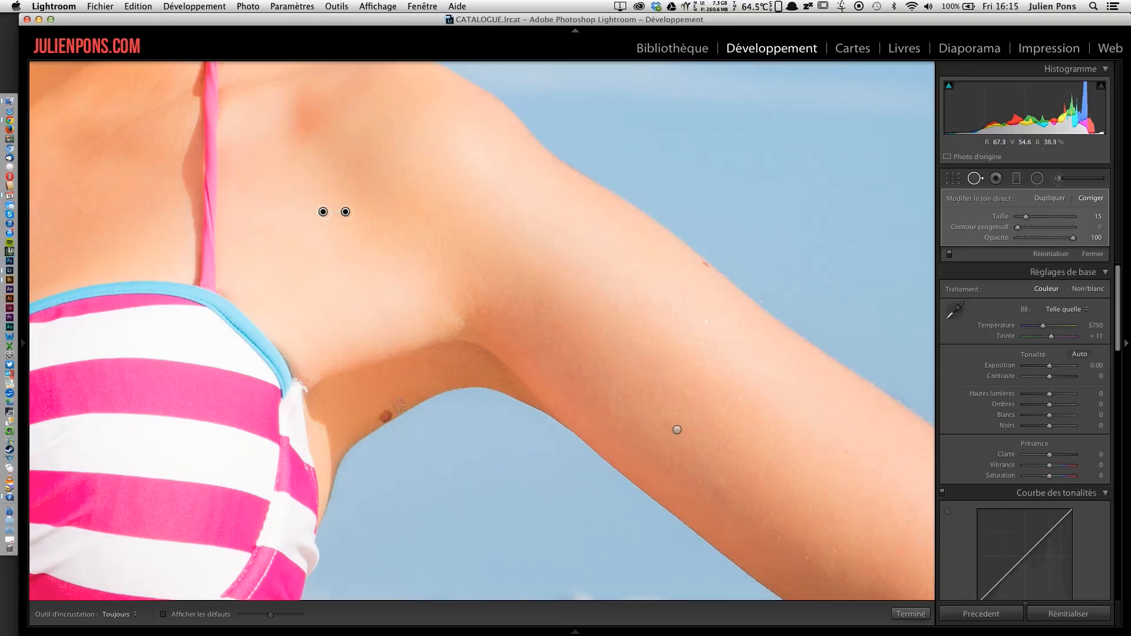
drag(375, 419, 386, 417)
drag(693, 262, 707, 269)
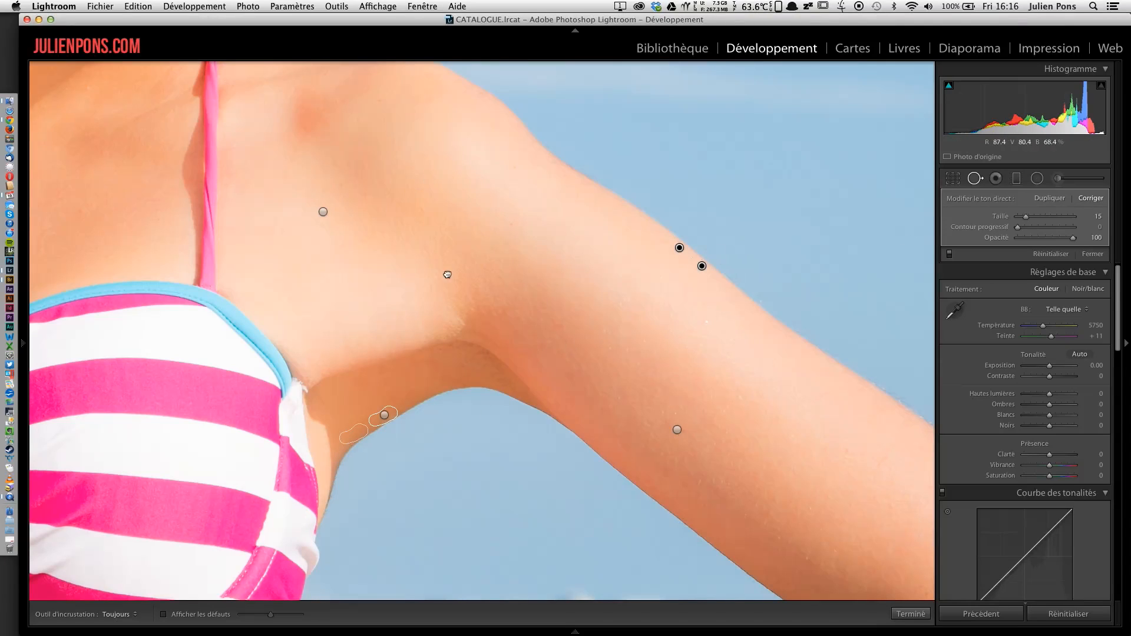
Step: Remove the small mole on the forearm of the raised arm
scroll(511, 406, up, 10)
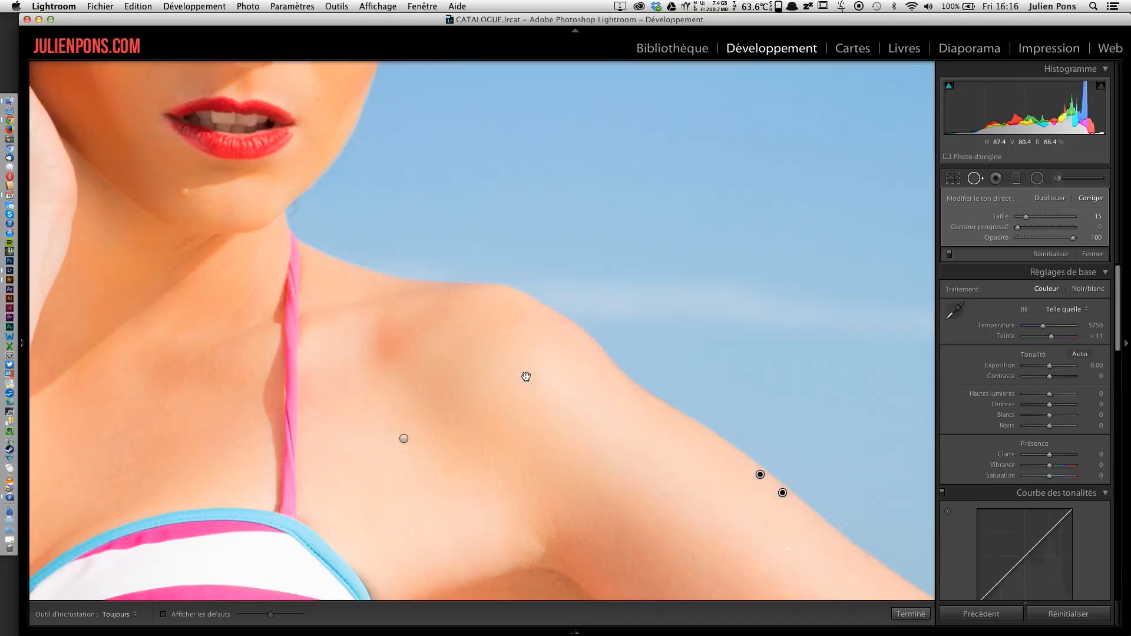
scroll(426, 434, down, 10)
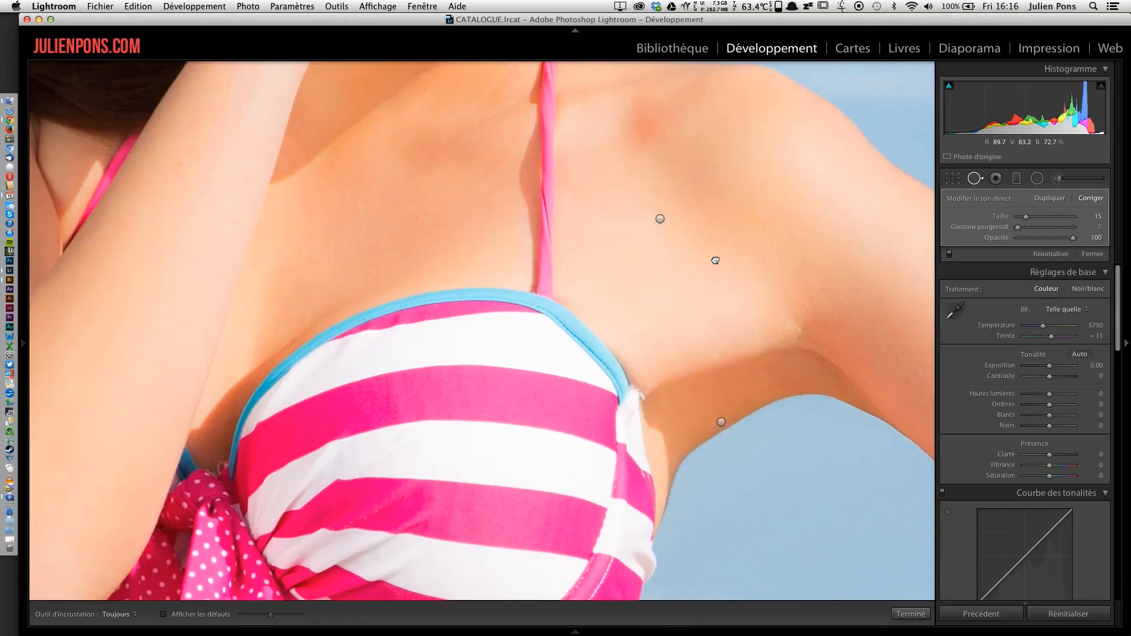
scroll(716, 261, left, 10)
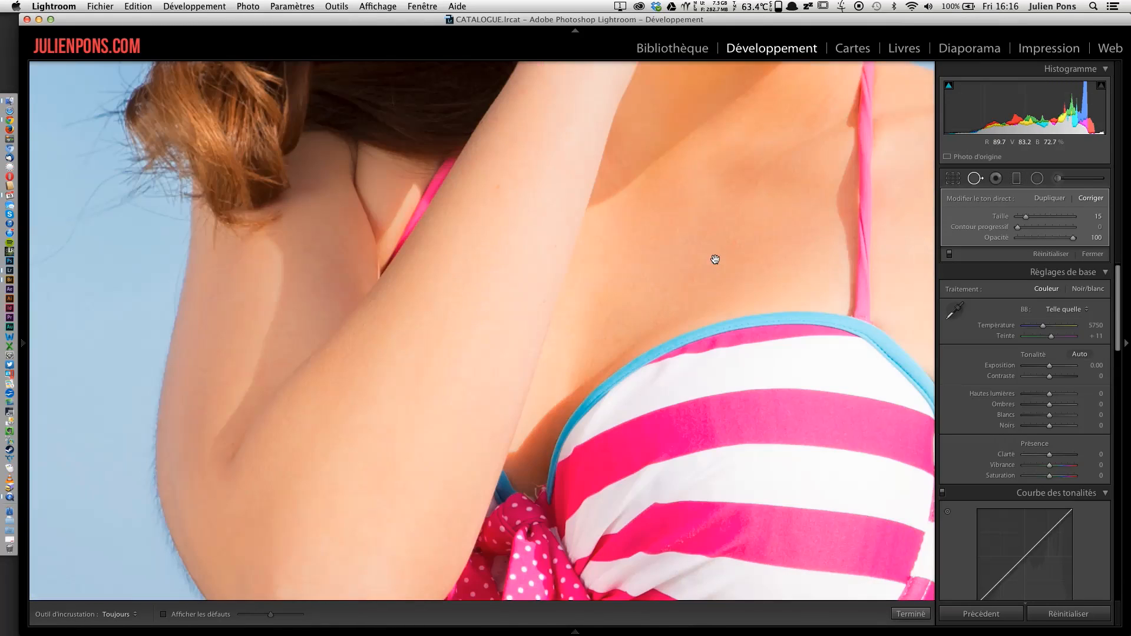
click(498, 188)
drag(501, 230, 505, 1)
drag(528, 442, 525, 449)
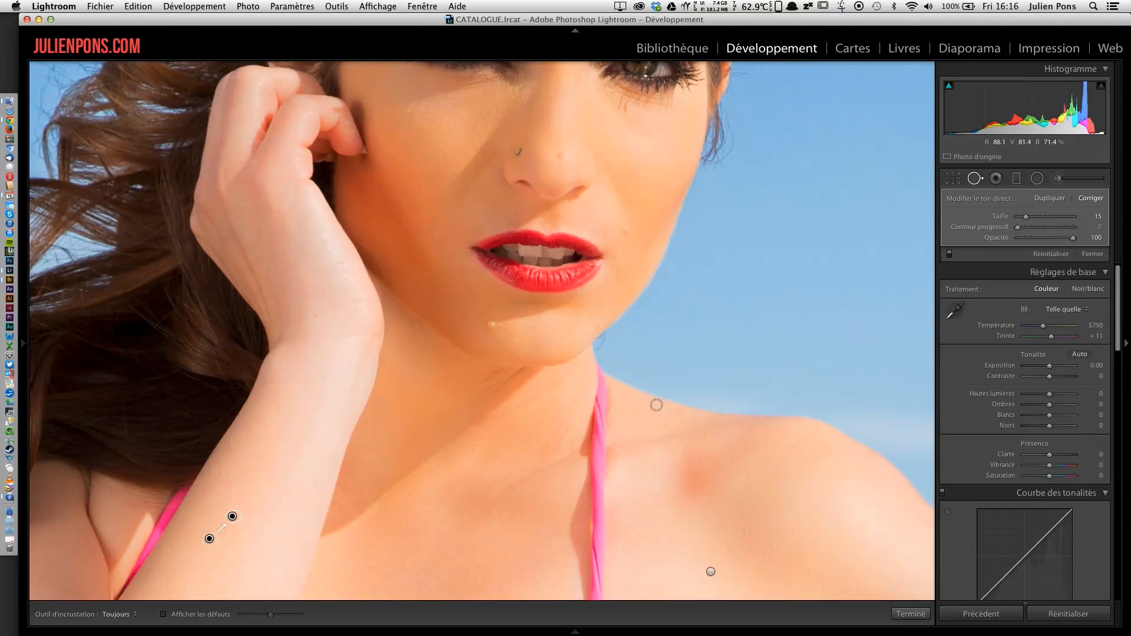
Step: Remove the chin blemish and the marks on the cheek beside the mouth, moving the cheek stroke's source onto clean cheek skin
click(490, 326)
click(625, 230)
drag(606, 171, 628, 218)
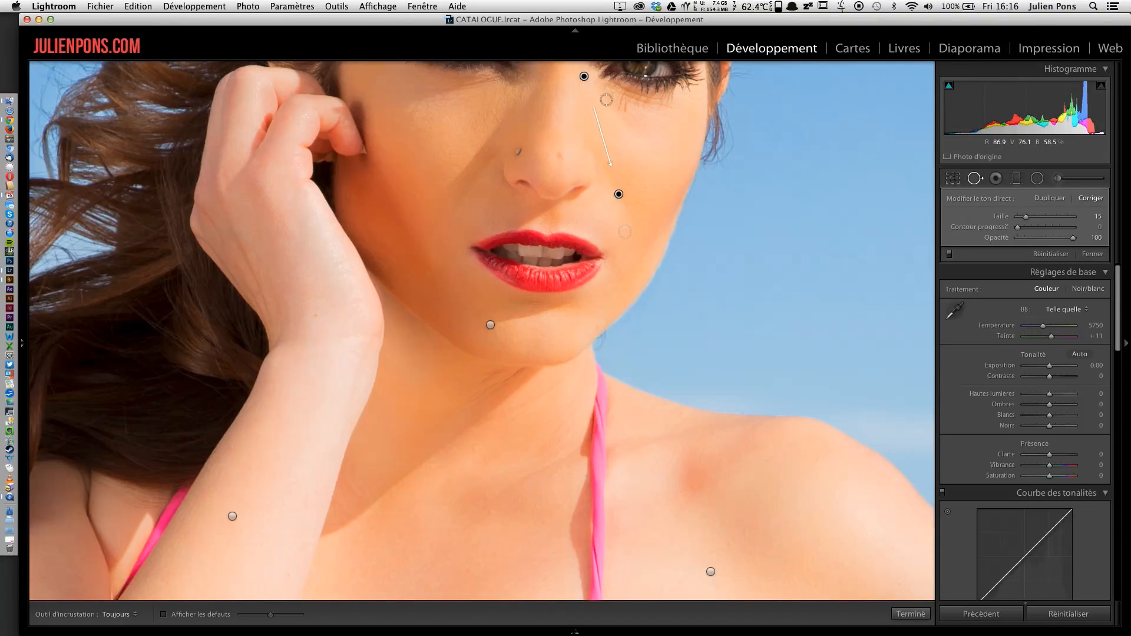
drag(583, 76, 637, 177)
Step: Heal the fold between nose and mouth on the shaded cheek, reposition its source, and remove the spot on the nose
drag(493, 153, 447, 239)
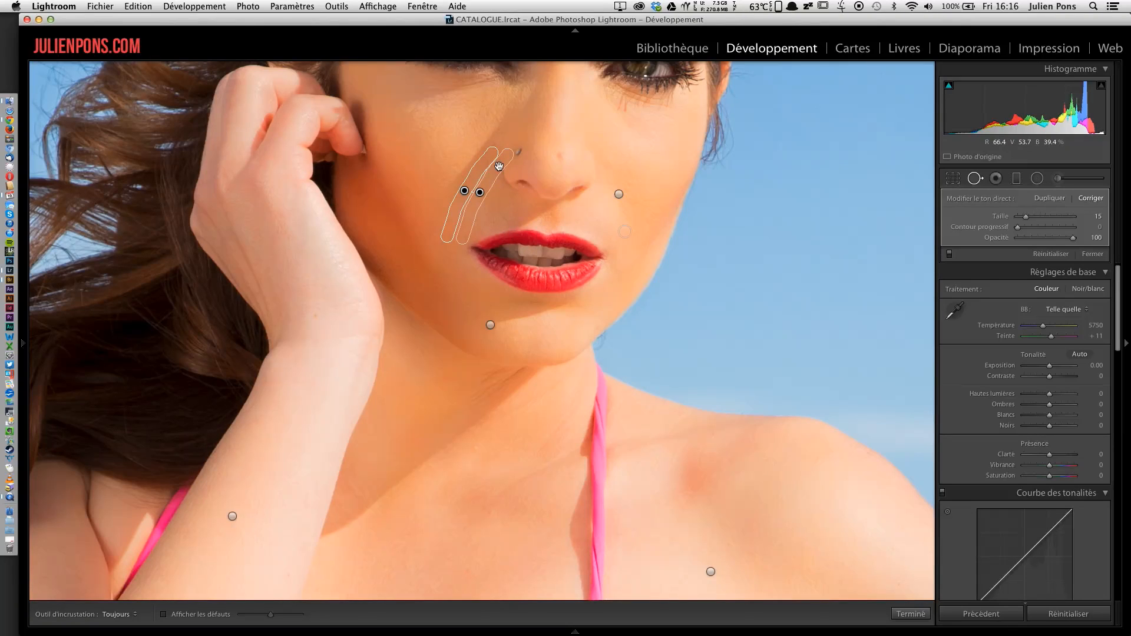
mouse_move(499, 166)
mouse_down()
mouse_move(464, 162)
mouse_move(446, 212)
mouse_up()
key(super+z)
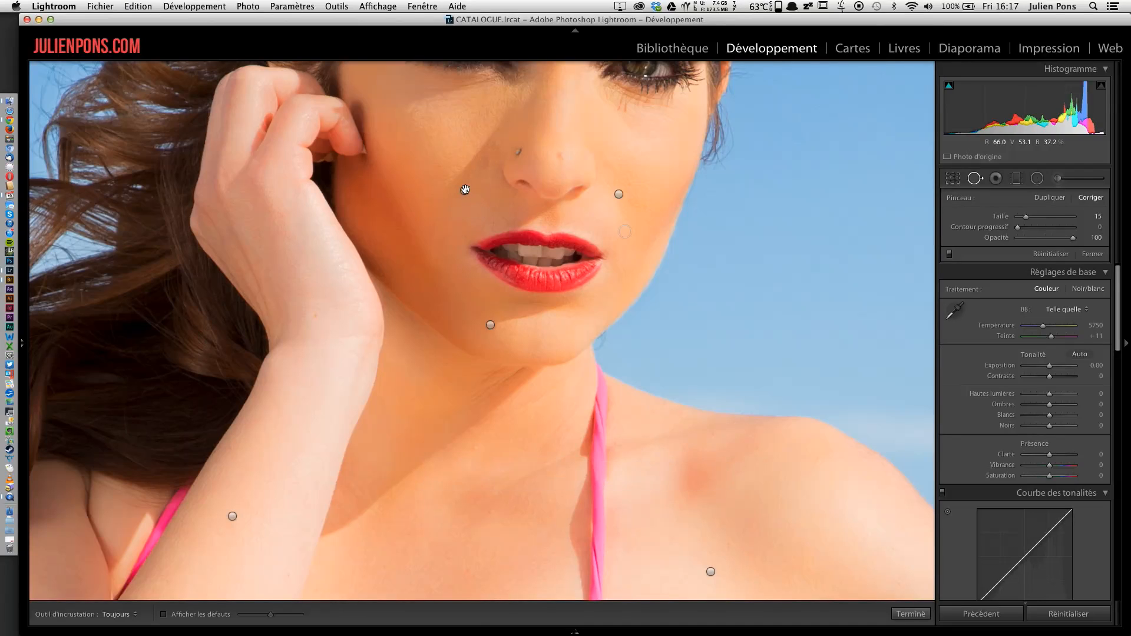
click(465, 189)
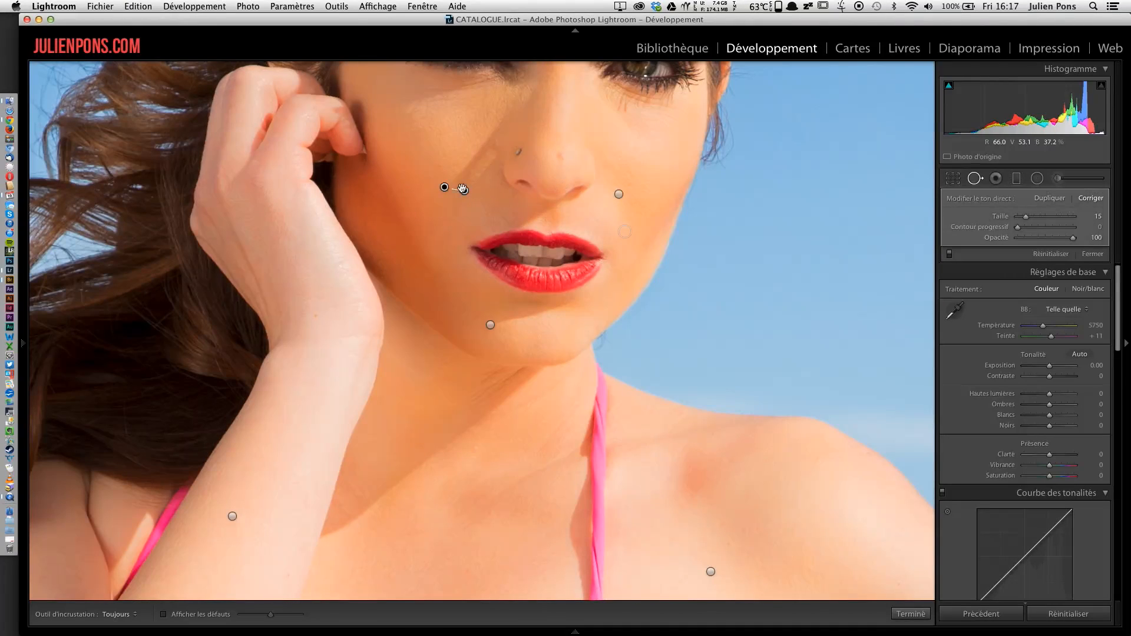
mouse_move(447, 187)
mouse_down()
mouse_move(442, 217)
mouse_move(461, 227)
mouse_move(469, 216)
mouse_move(463, 224)
mouse_up()
click(559, 155)
Step: Heal the horizontal forehead lines with long strokes, including the frown line between the eyebrows and the line above one brow
scroll(587, 118, up, 10)
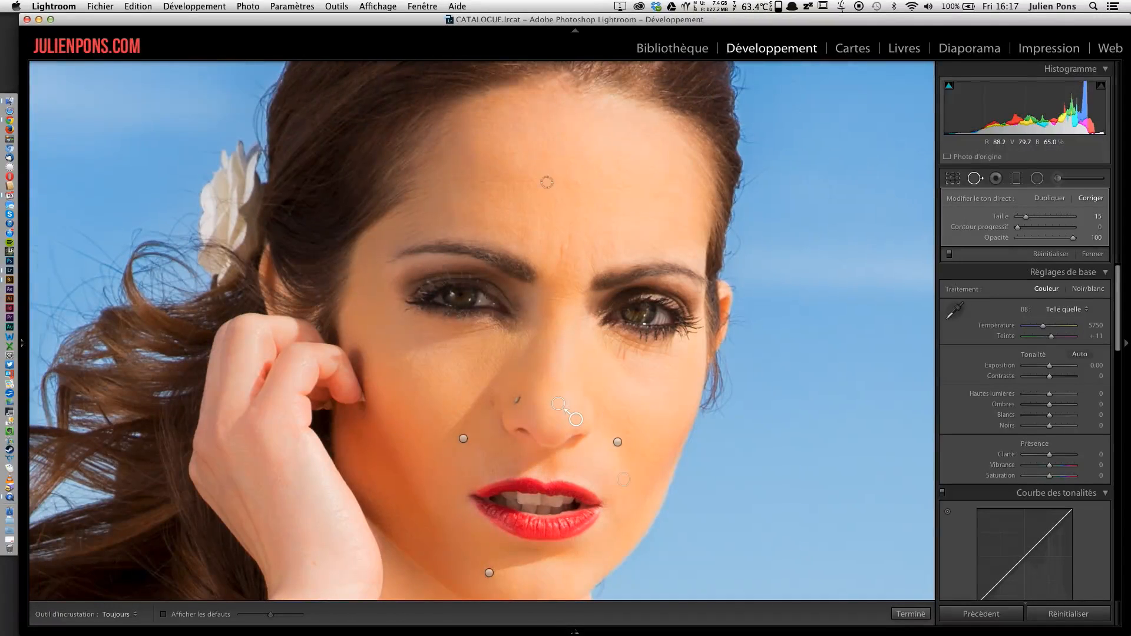
drag(493, 181, 678, 194)
drag(503, 156, 643, 163)
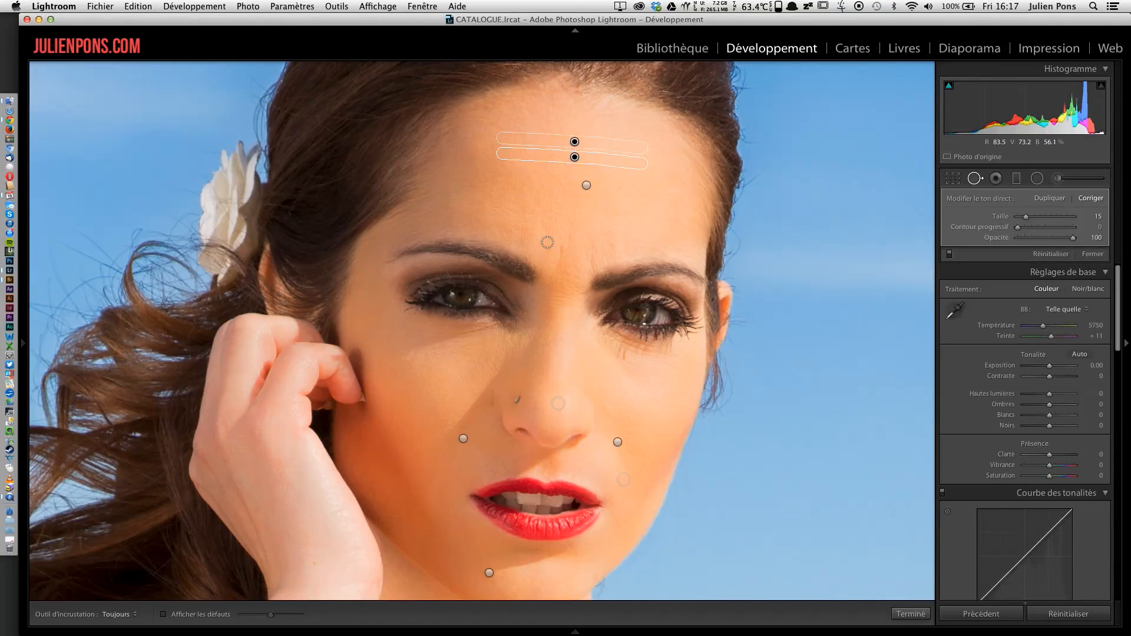
drag(502, 209, 591, 220)
drag(556, 264, 572, 226)
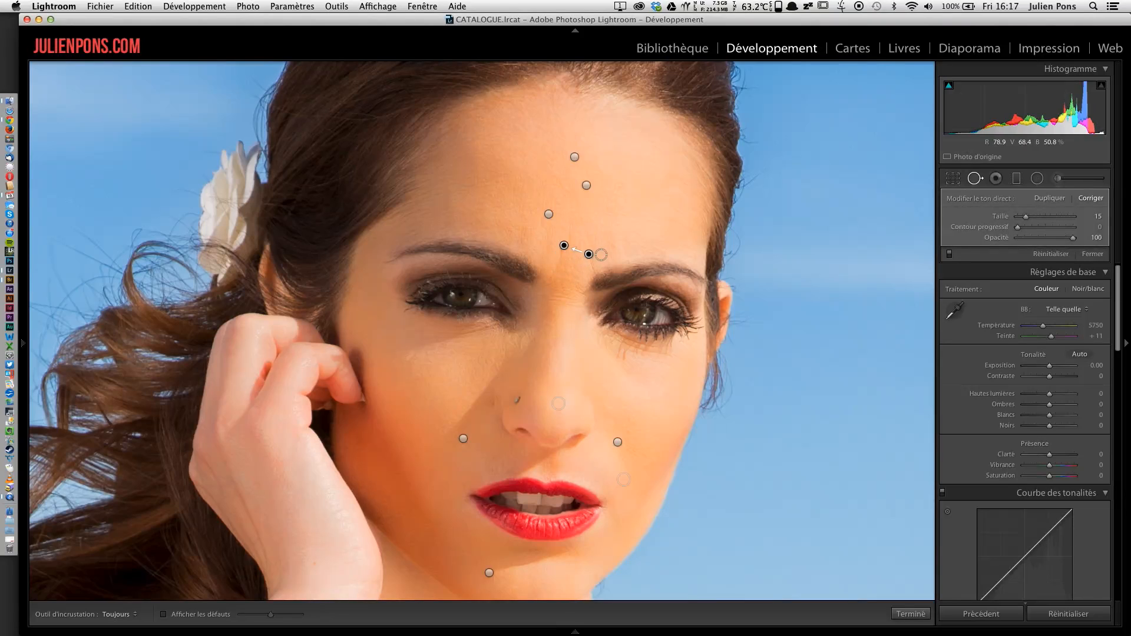
mouse_move(588, 254)
mouse_down()
mouse_move(583, 235)
mouse_move(682, 221)
mouse_up()
Step: Heal the wrinkles under both eyes with several strokes, moving one source down onto smoother cheek skin
drag(611, 344, 678, 369)
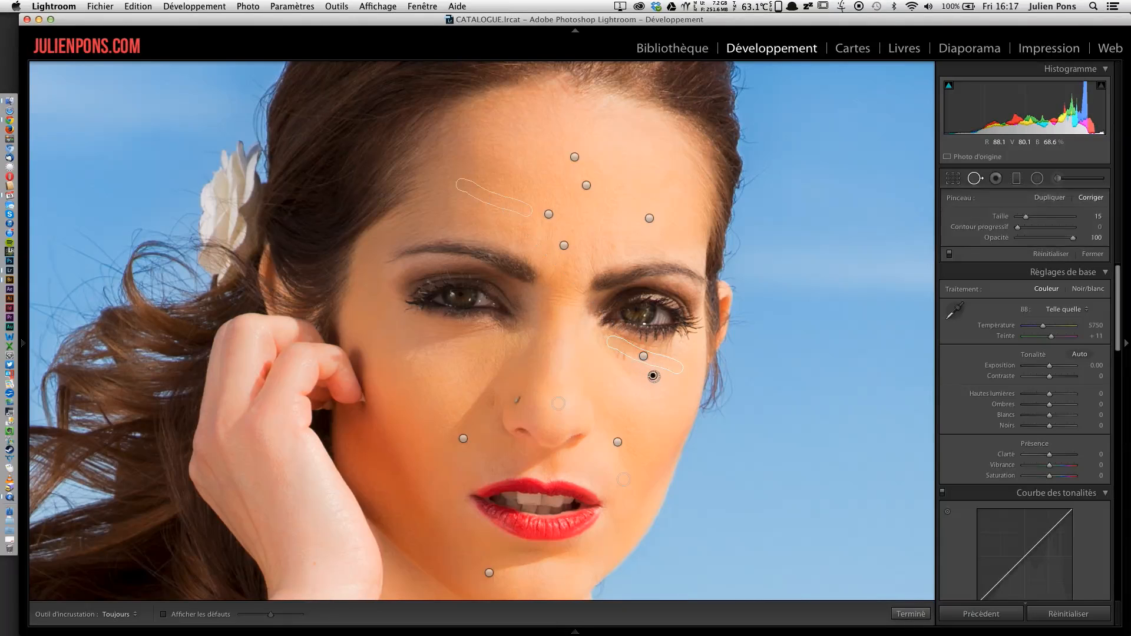
drag(656, 377, 607, 345)
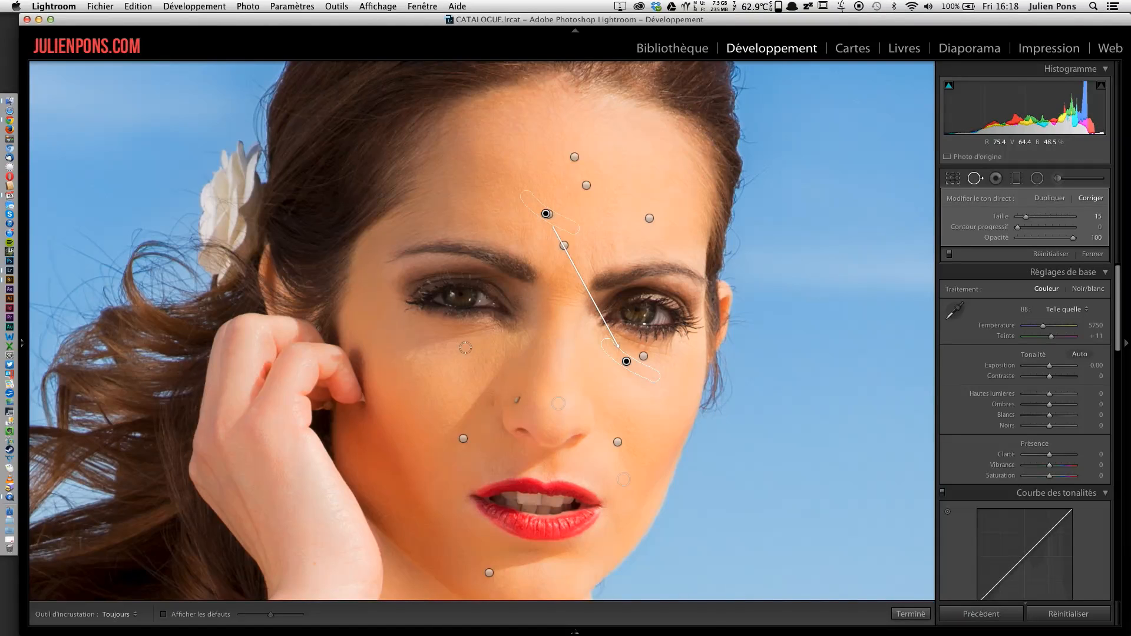
drag(413, 355, 463, 347)
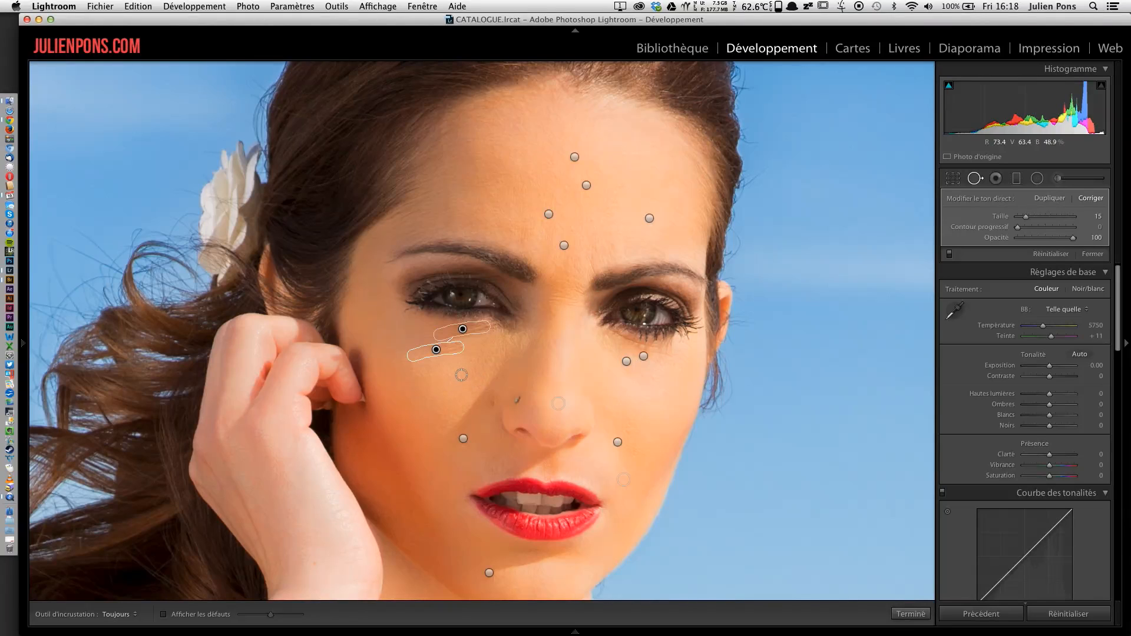
drag(474, 334, 447, 371)
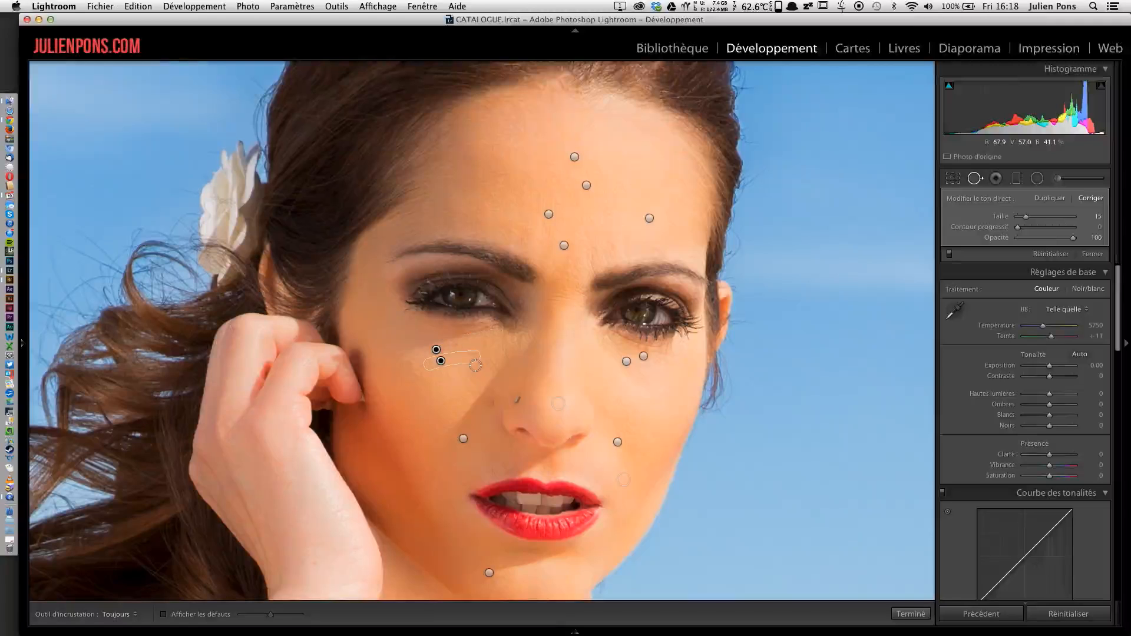
drag(486, 331, 409, 328)
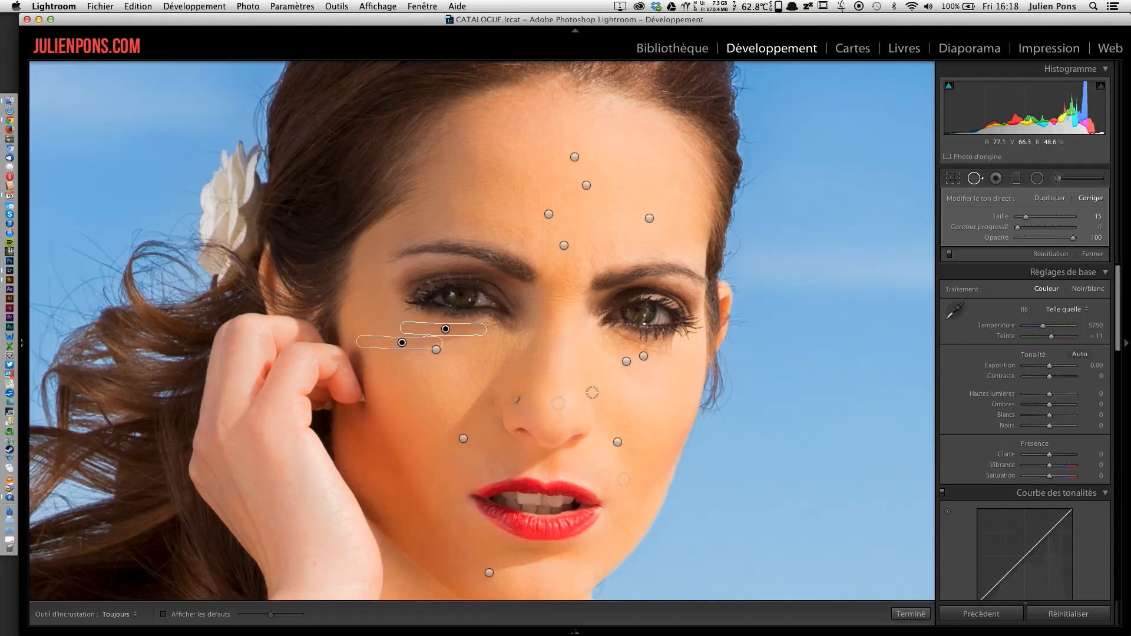
Step: Heal the line under the eye farther from the hand at size 12, move its source onto the cheek, and close spot removal
drag(683, 357, 617, 340)
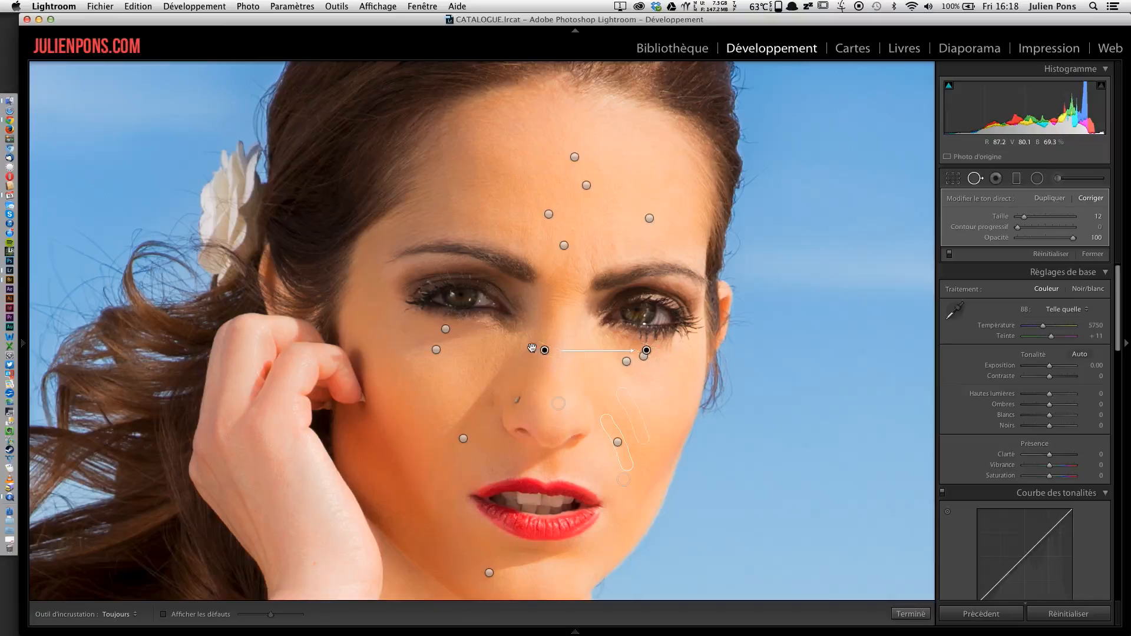
drag(545, 350, 622, 375)
key(super+z)
drag(544, 350, 654, 381)
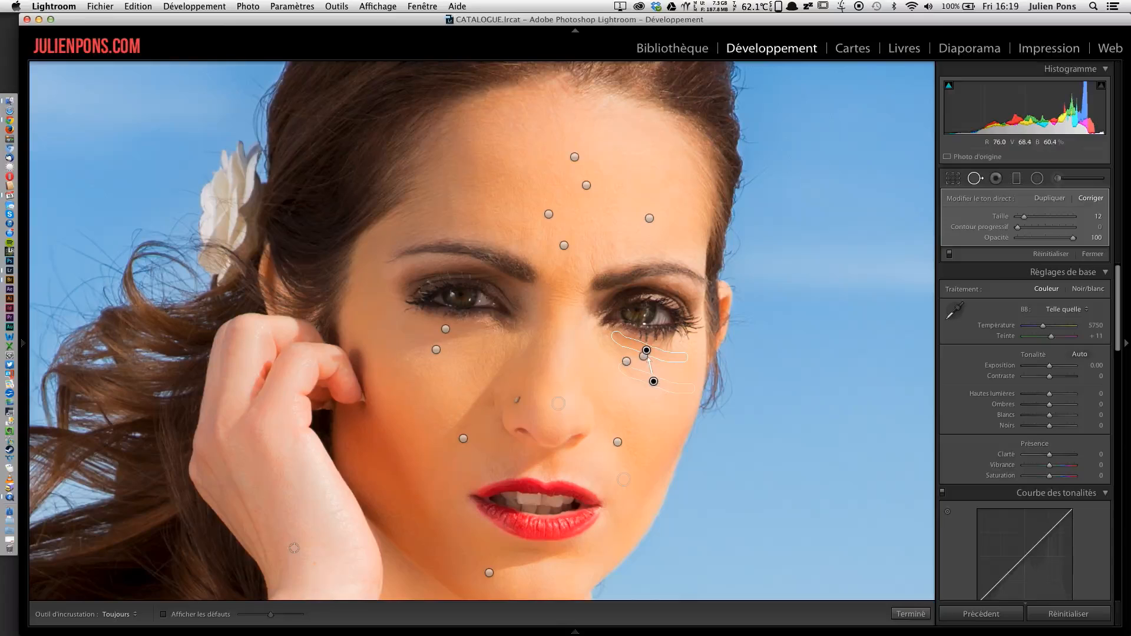
click(976, 178)
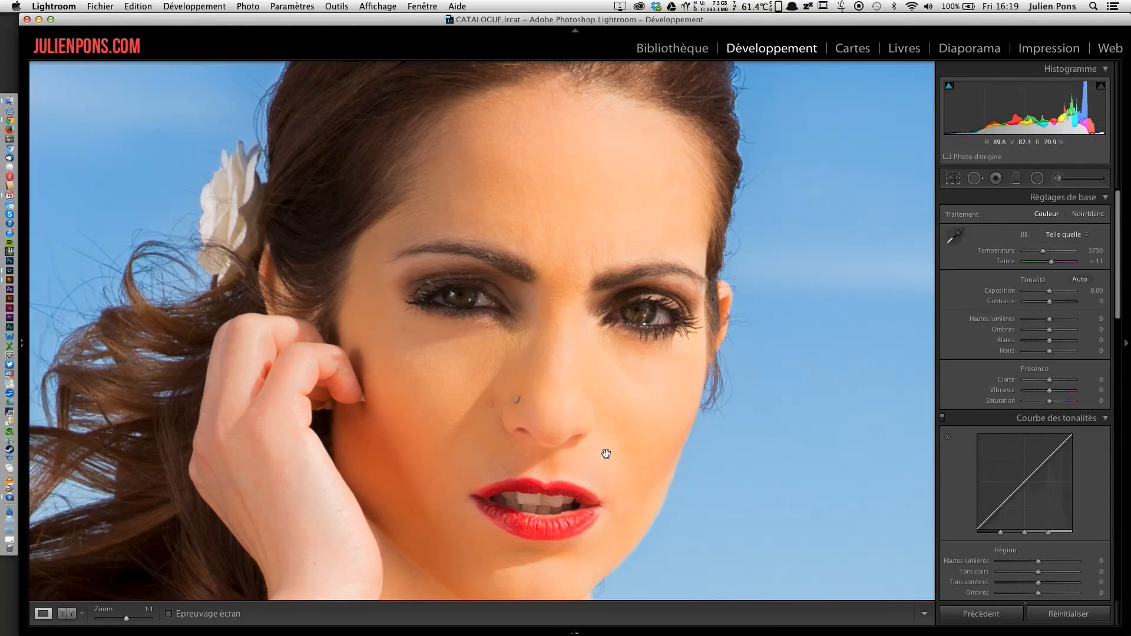
Step: Compare the original and retouched photo side by side, examining the face, raised hand, neck and shoulder
key(backslash)
key(y)
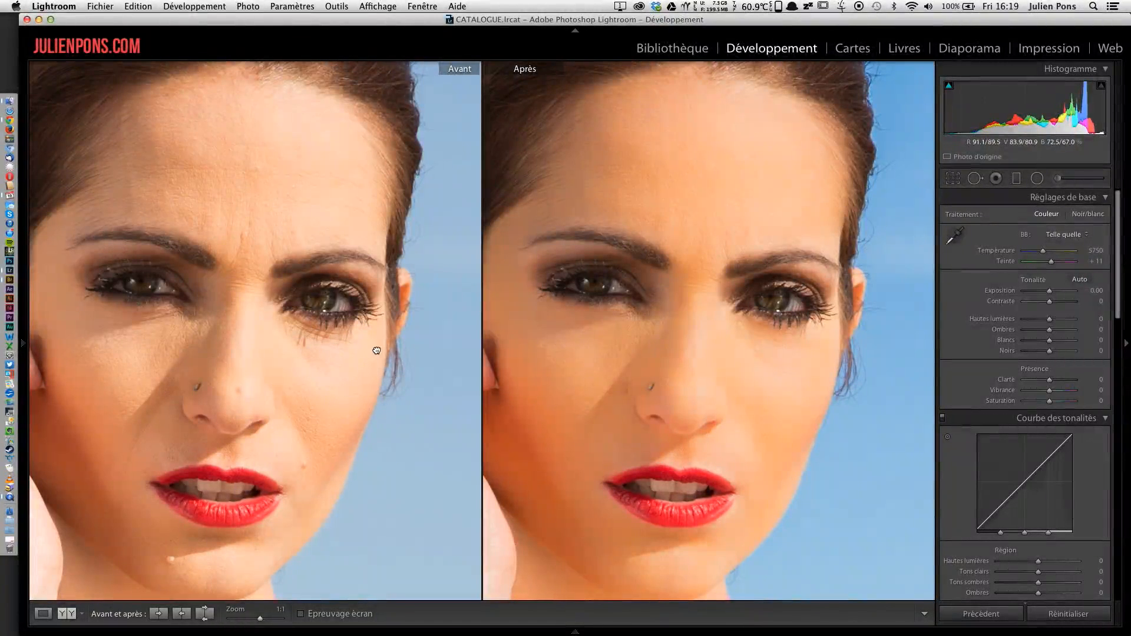
drag(365, 366, 387, 329)
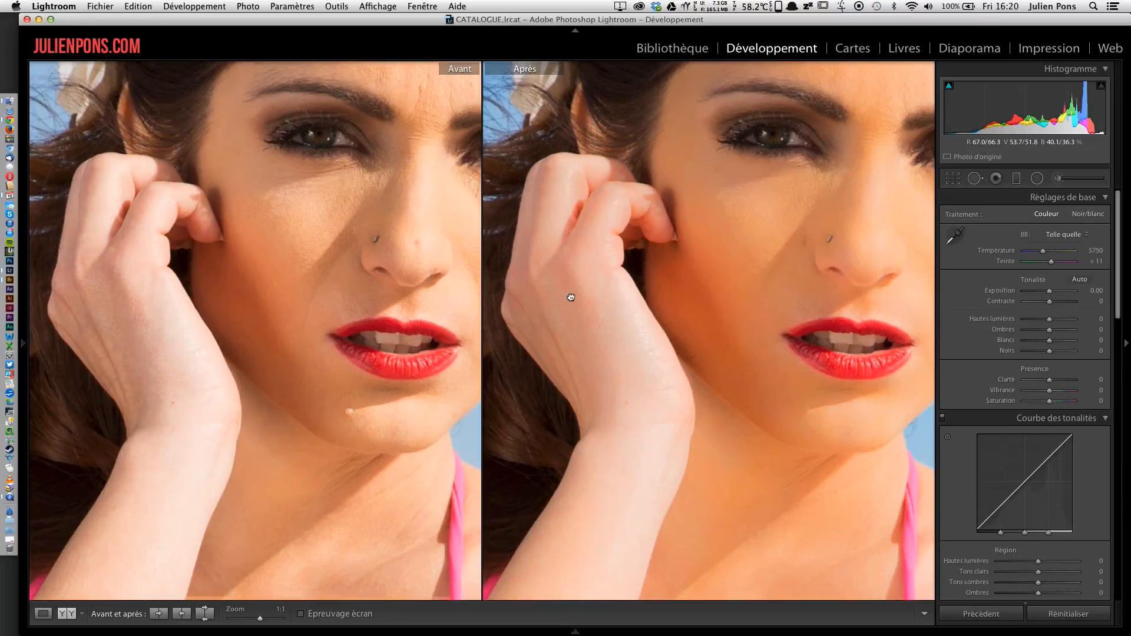
drag(647, 291, 702, 290)
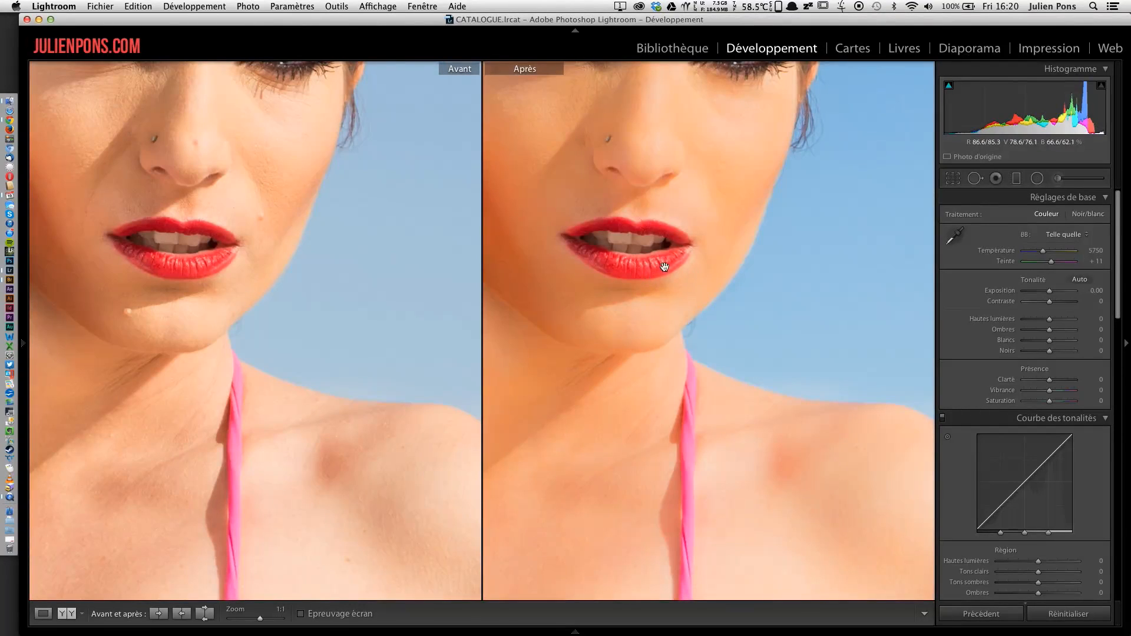
drag(778, 378, 821, 314)
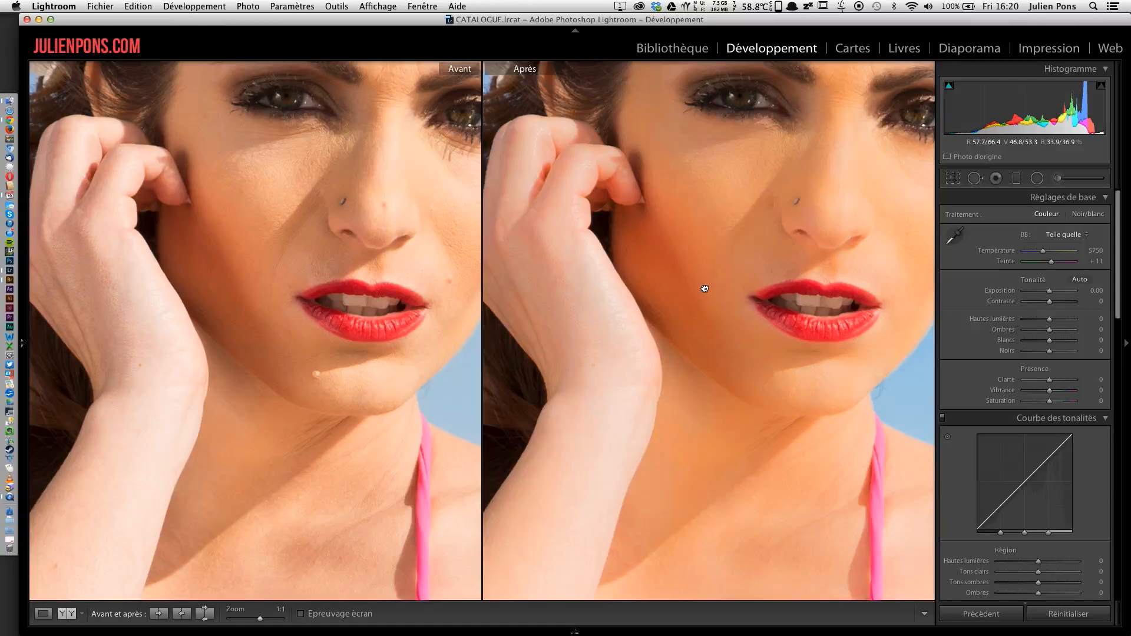
Step: Paint the raised hand with a new adjustment brush, clarity at 0, using a soft pink tint of hue 15 and 22% saturation
scroll(705, 289, left, 5)
scroll(705, 289, down, 2)
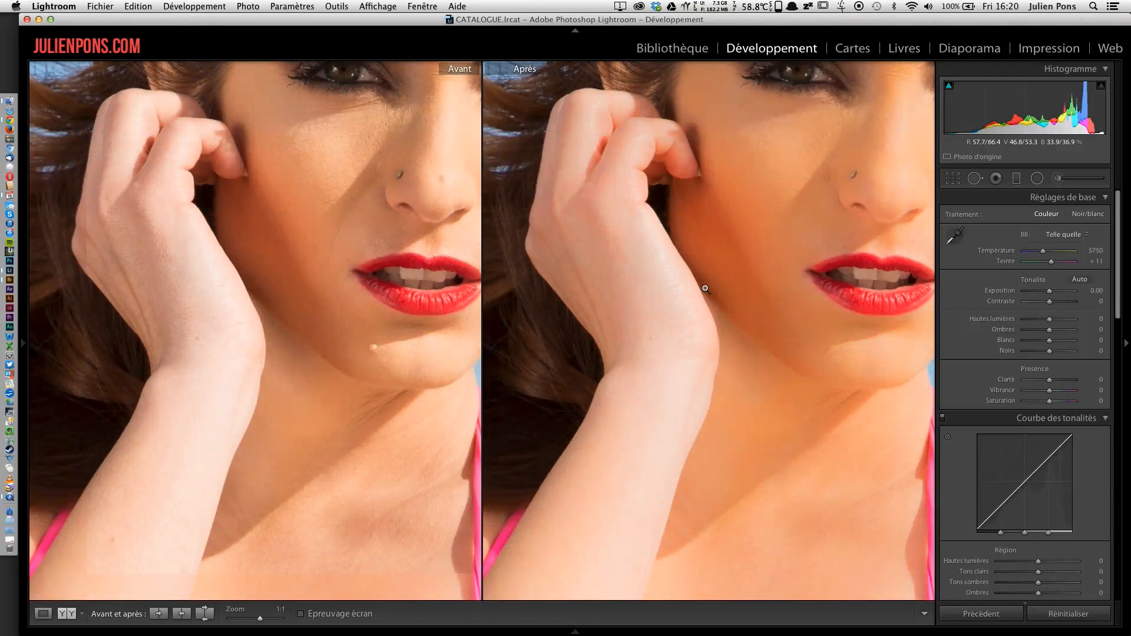
click(682, 330)
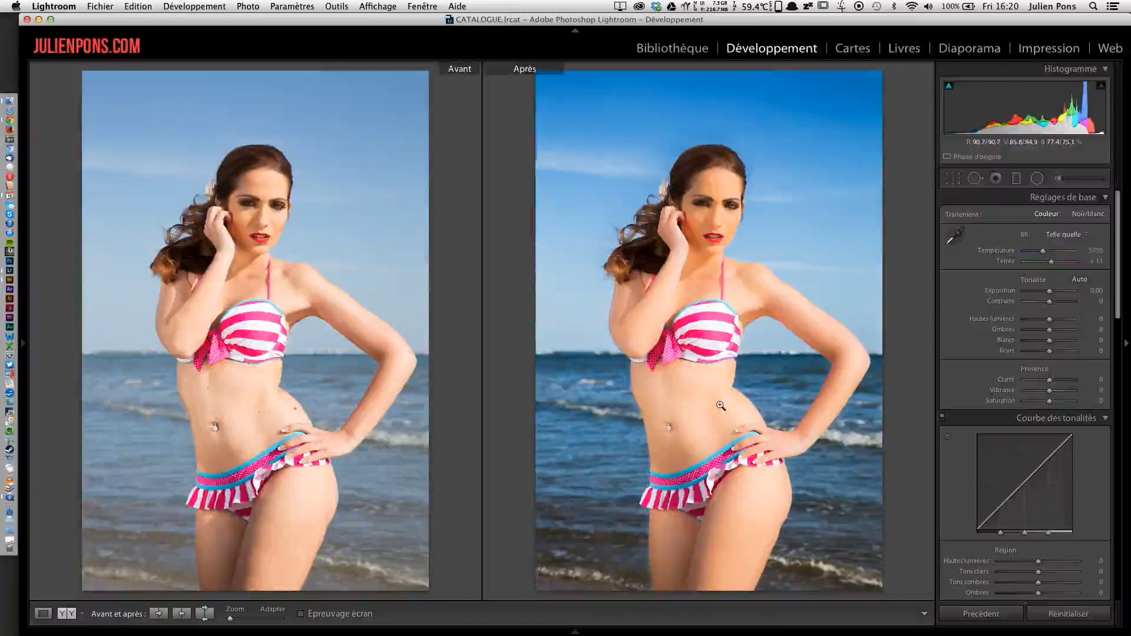
click(683, 243)
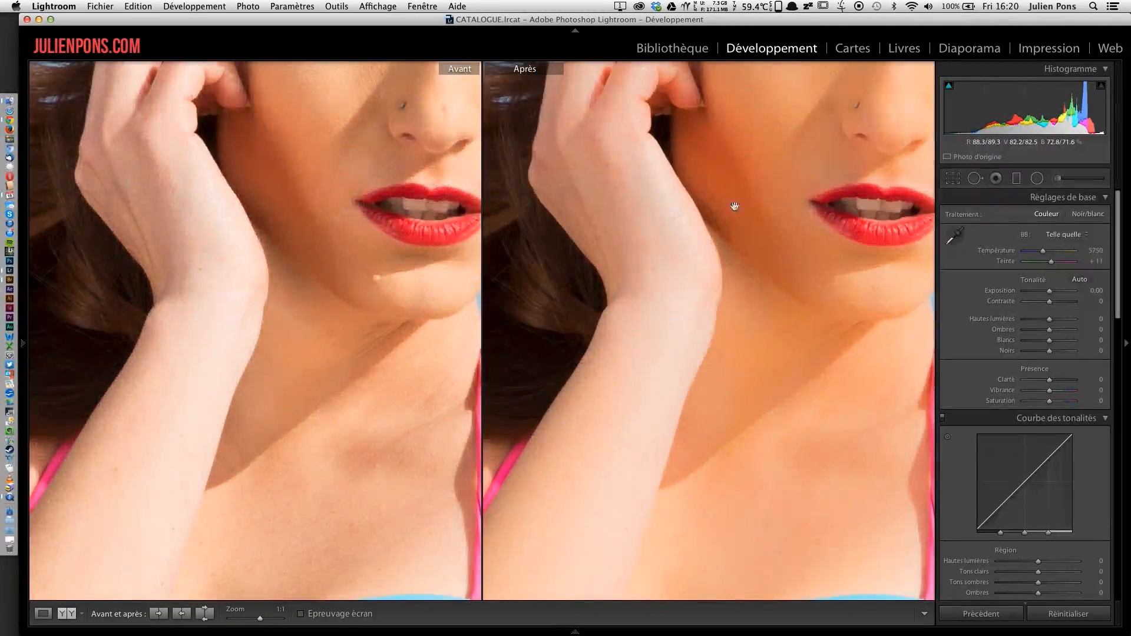
scroll(761, 358, up, 3)
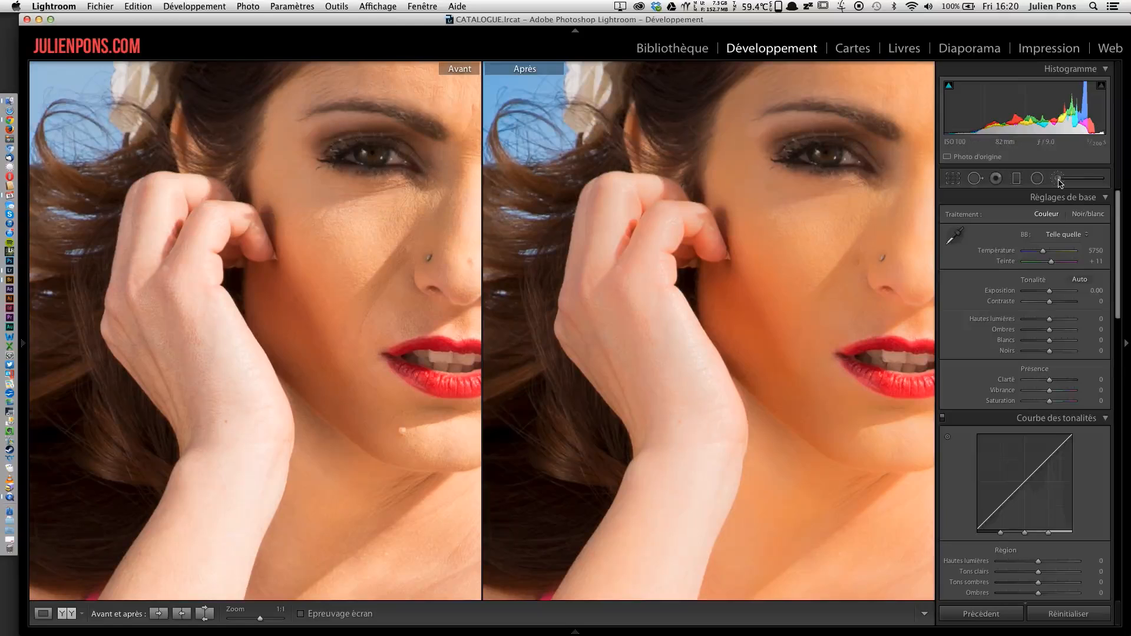
click(1057, 178)
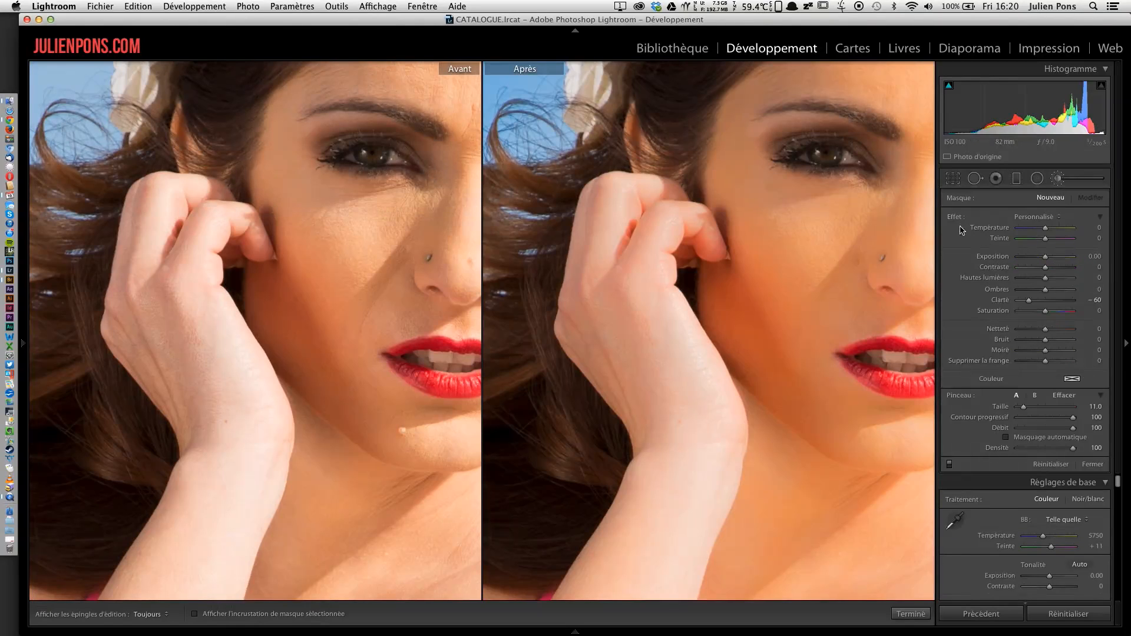
click(1076, 384)
drag(860, 422, 841, 421)
click(644, 339)
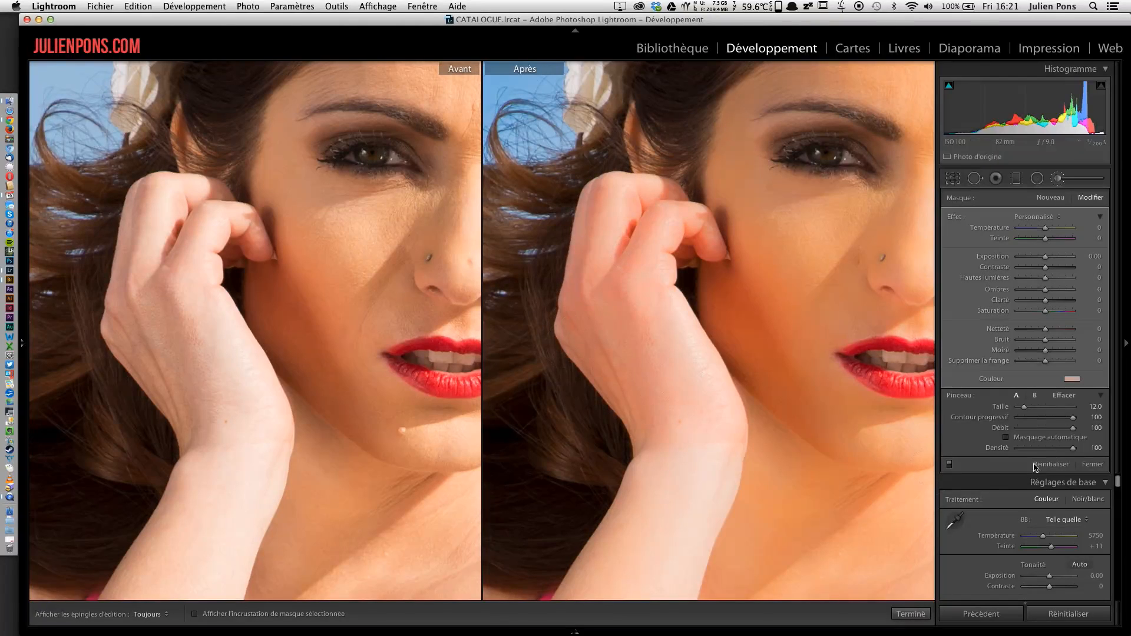
Step: Change the hand brush's tint to a paler beige with hue 30 and 13% saturation, and brush over the back of the hand
click(1073, 379)
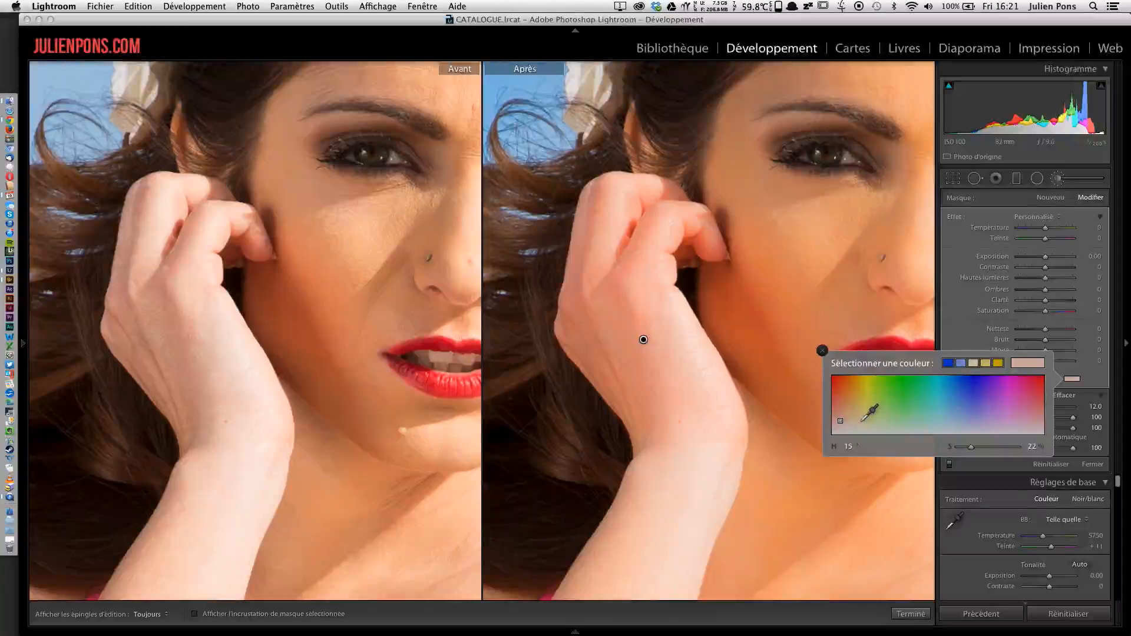
drag(872, 410, 849, 426)
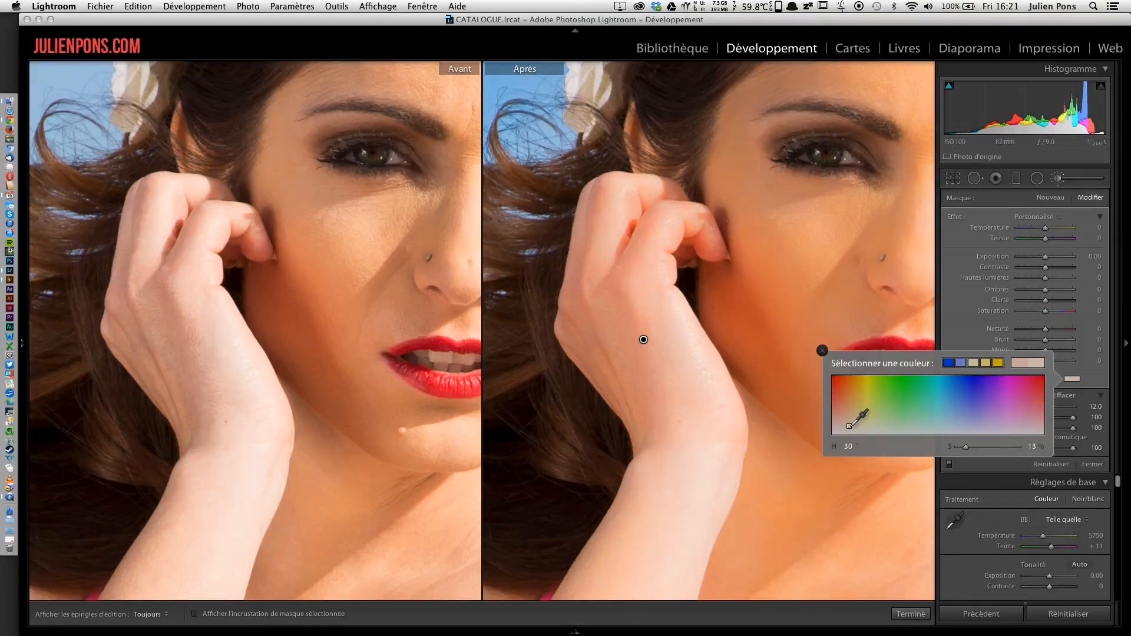
click(823, 350)
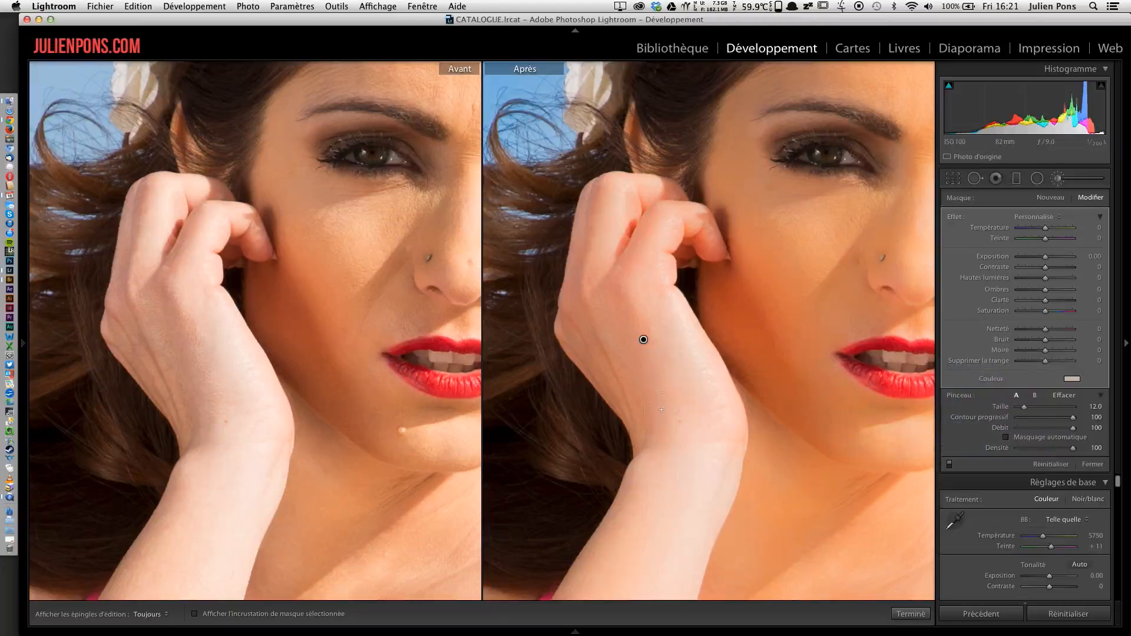
drag(655, 367, 647, 359)
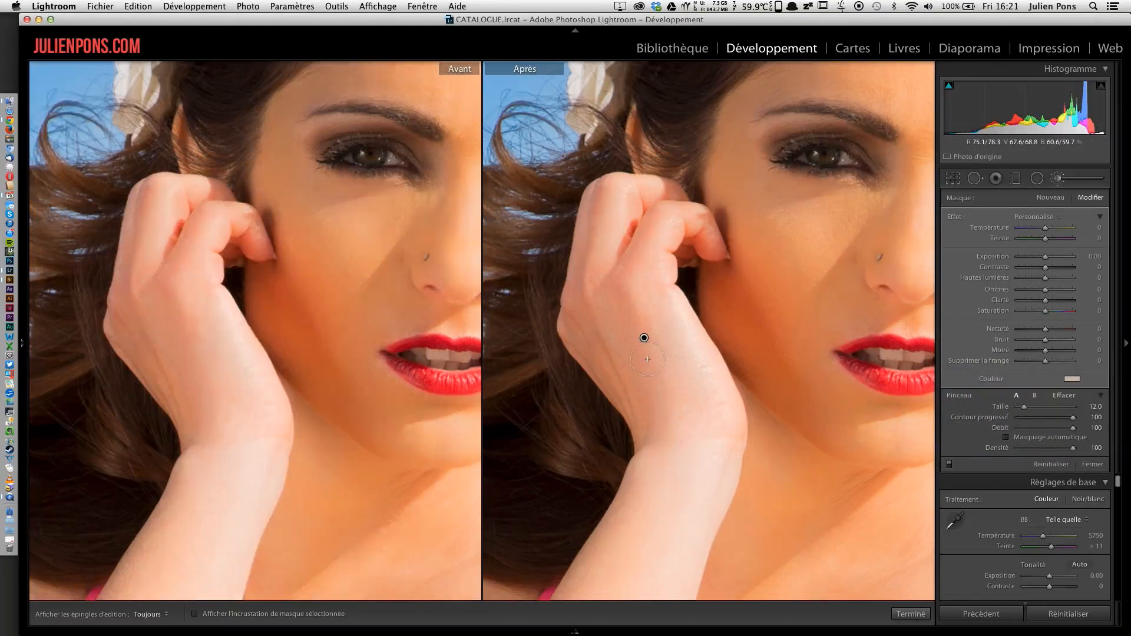
Step: Extend the tint along the raised forearm from elbow to wrist, reducing the brush size to 7 and toggling the edit pins to see the area
key(z)
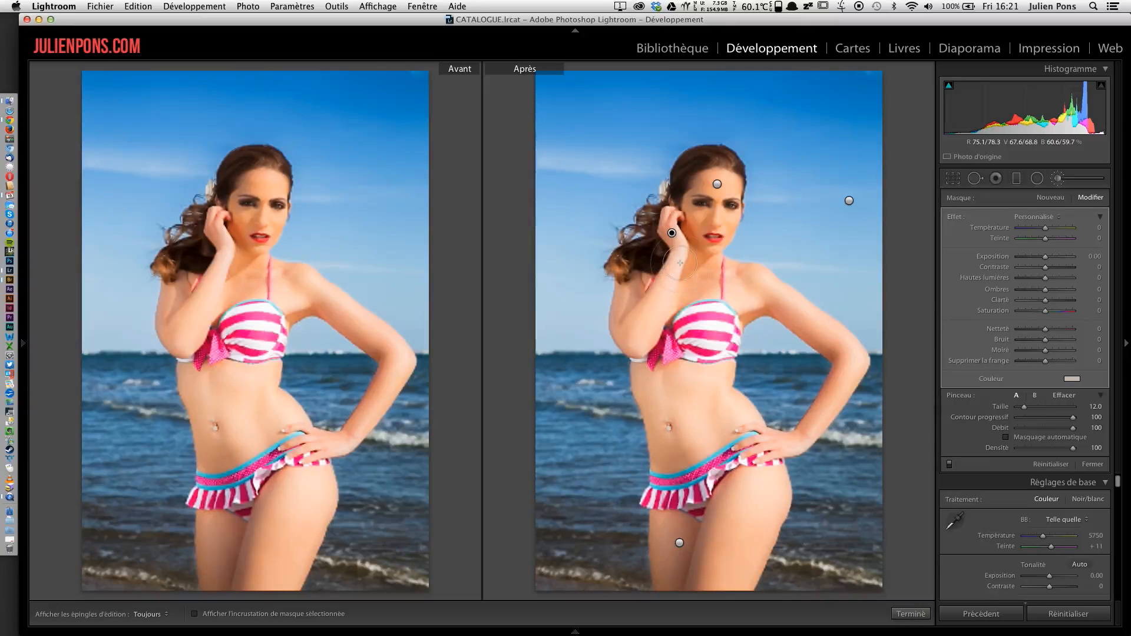
scroll(696, 278, down, 1)
scroll(696, 277, down, 1)
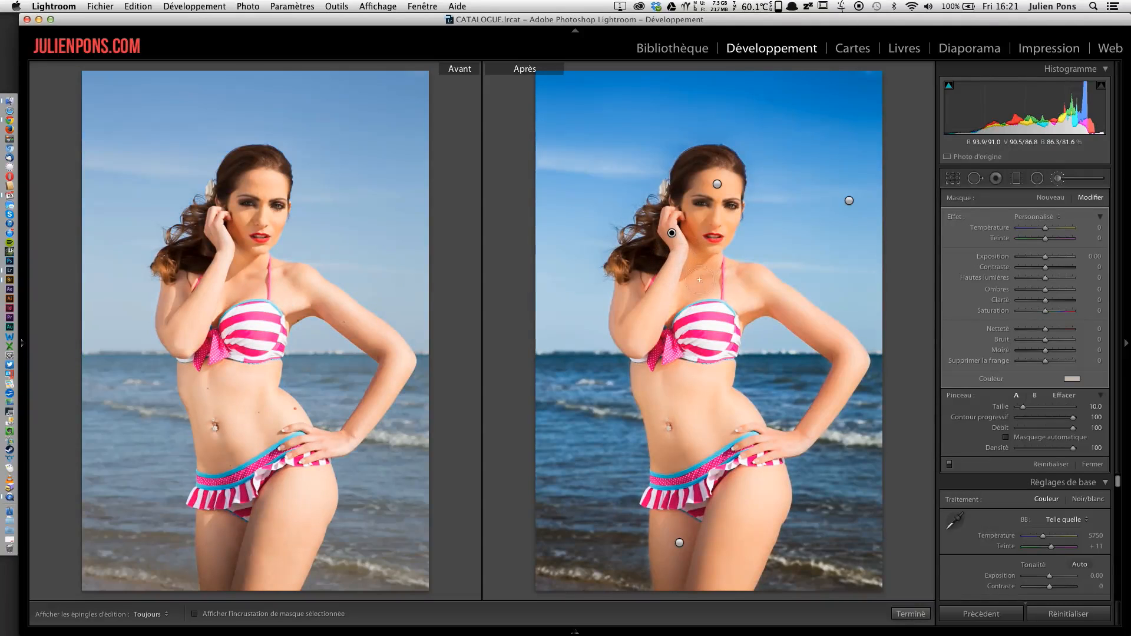
scroll(677, 268, down, 3)
scroll(677, 264, down, 1)
key(h)
scroll(651, 312, up, 1)
key(h)
drag(634, 334, 628, 305)
drag(649, 328, 678, 261)
scroll(678, 261, down, 1)
scroll(744, 298, up, 2)
key(z)
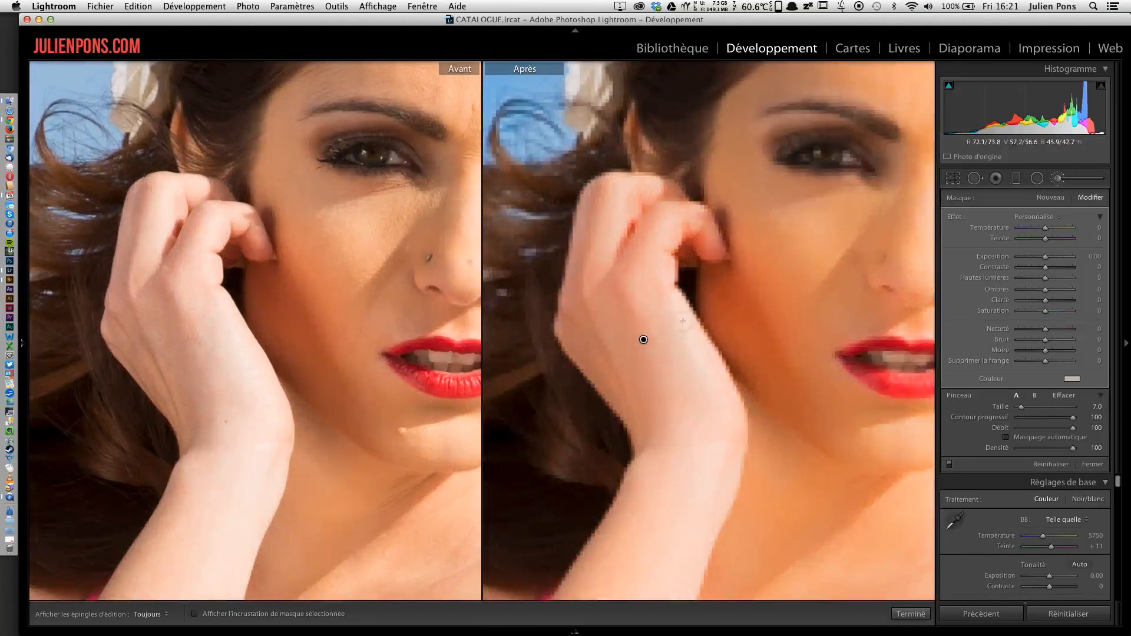